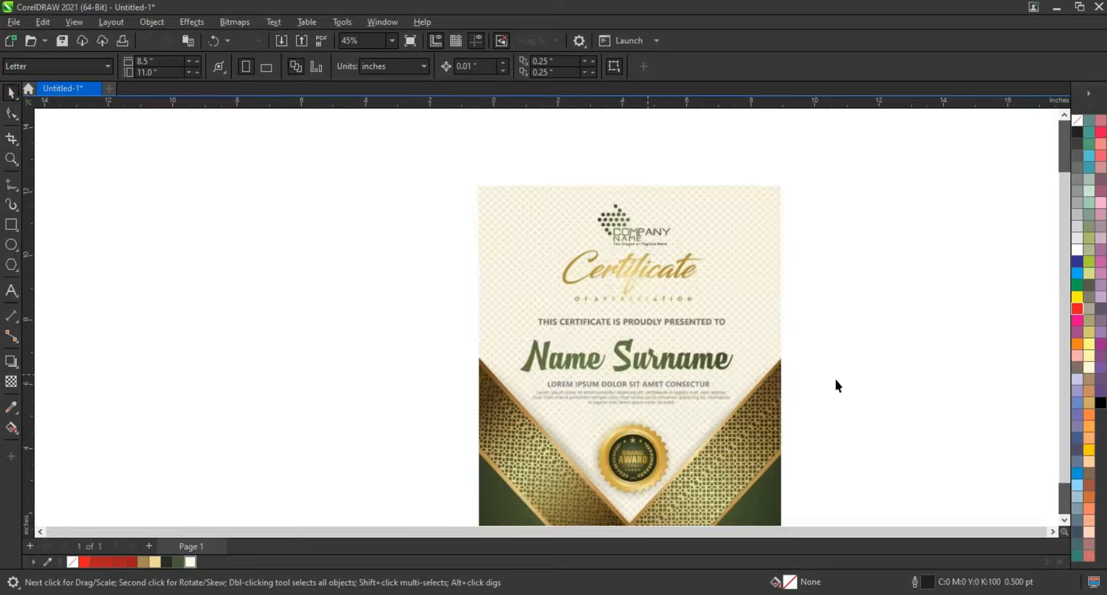
- Draw a portrait rectangle about 10.96 by 15.57 inches beside the reference certificate as the certificate frame
scroll(628, 345, down, 1)
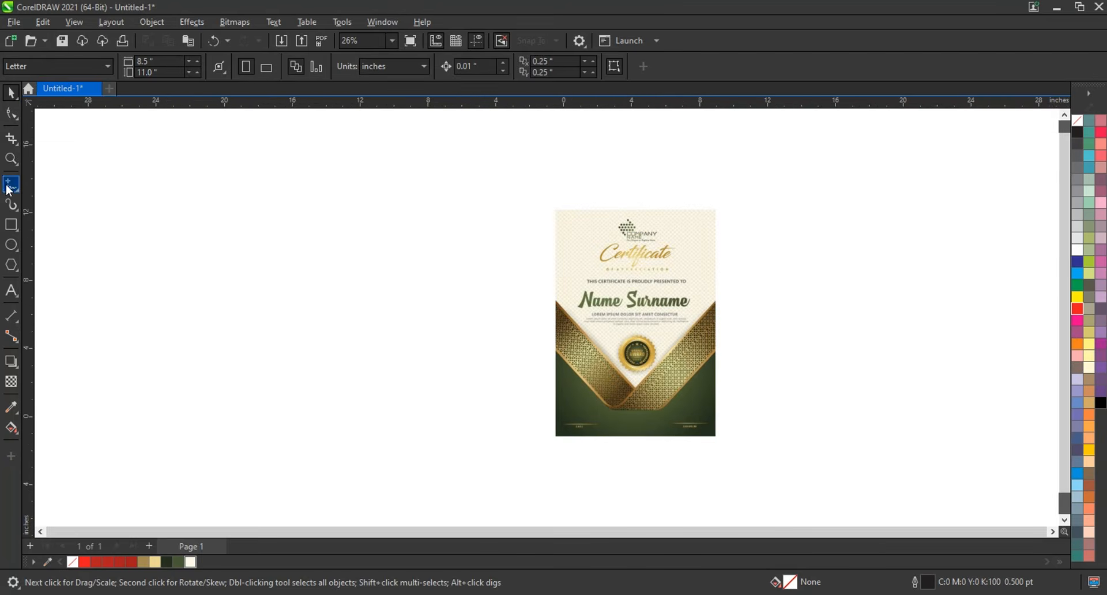
click(11, 159)
drag(201, 171, 745, 464)
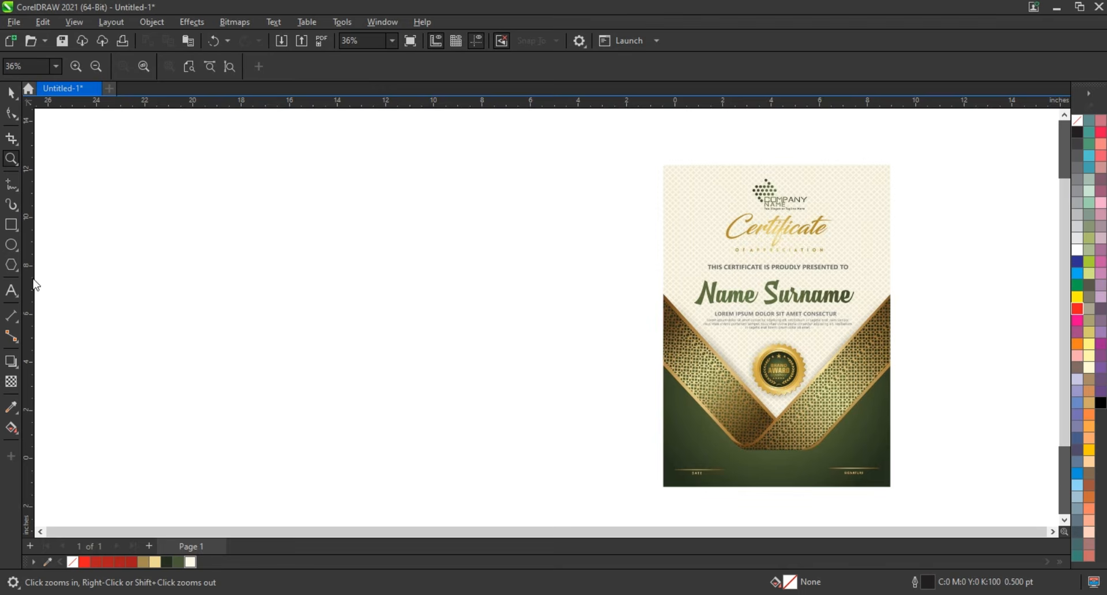
click(11, 225)
drag(286, 153, 540, 513)
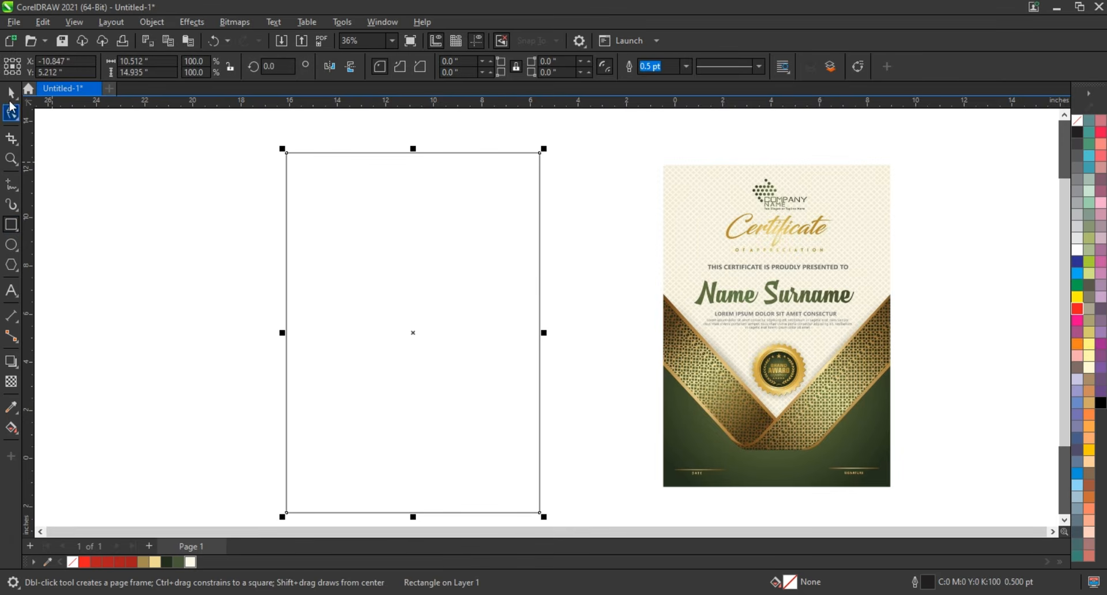
key(space)
mouse_move(545, 148)
mouse_down()
mouse_move(562, 147)
mouse_move(550, 141)
mouse_up()
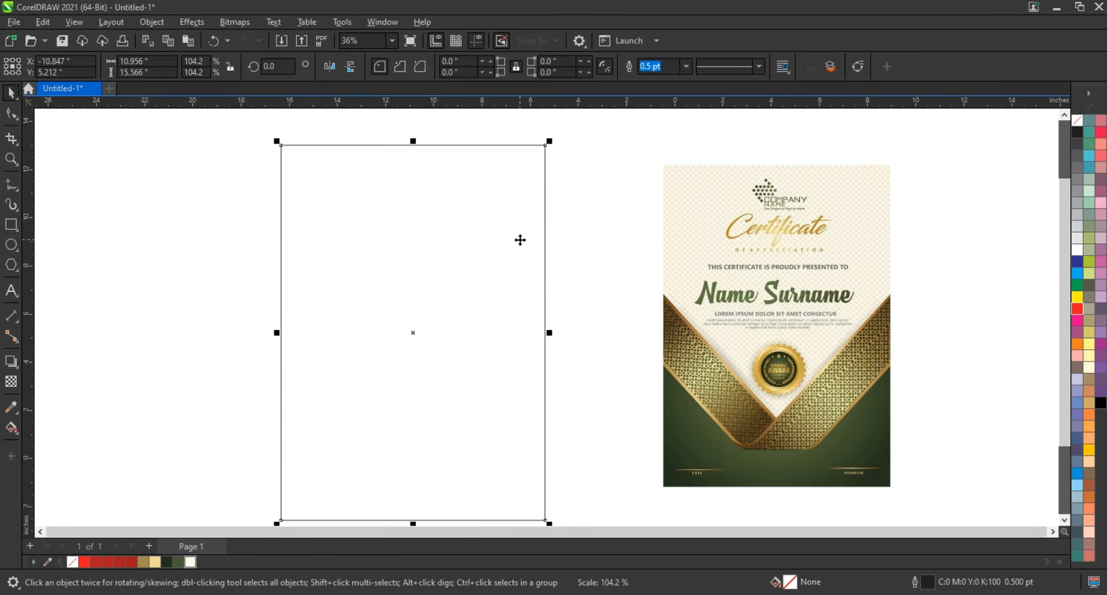
drag(520, 240, 523, 230)
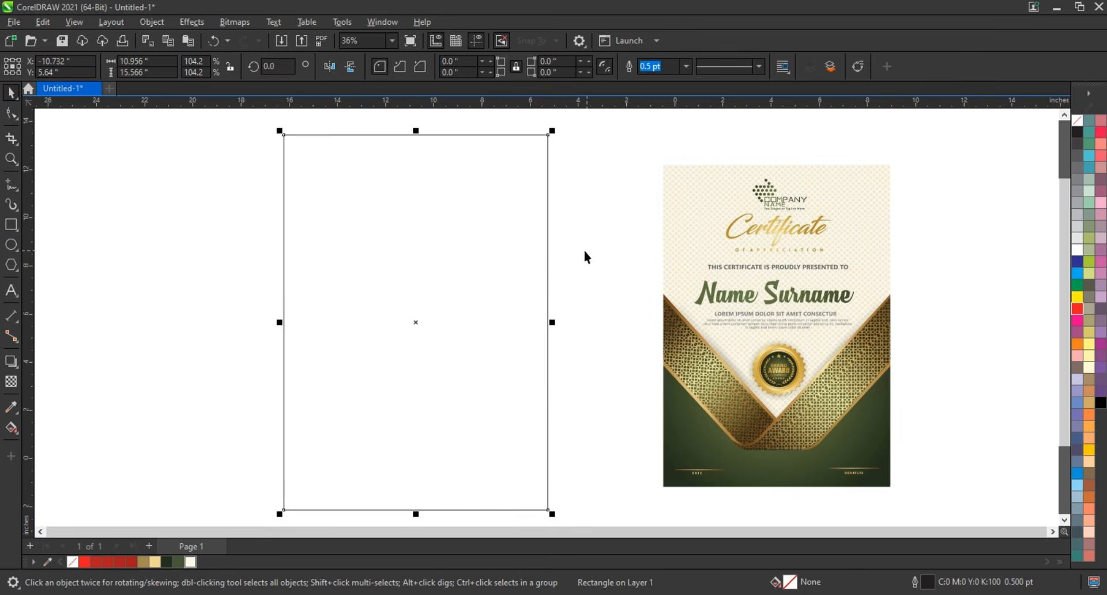
- Draw a square about 7.6 inches wide with 0.46-inch rounded corners and rotate it 45 degrees into a diamond
click(11, 225)
drag(132, 238, 229, 428)
click(19, 113)
drag(130, 238, 132, 257)
click(11, 92)
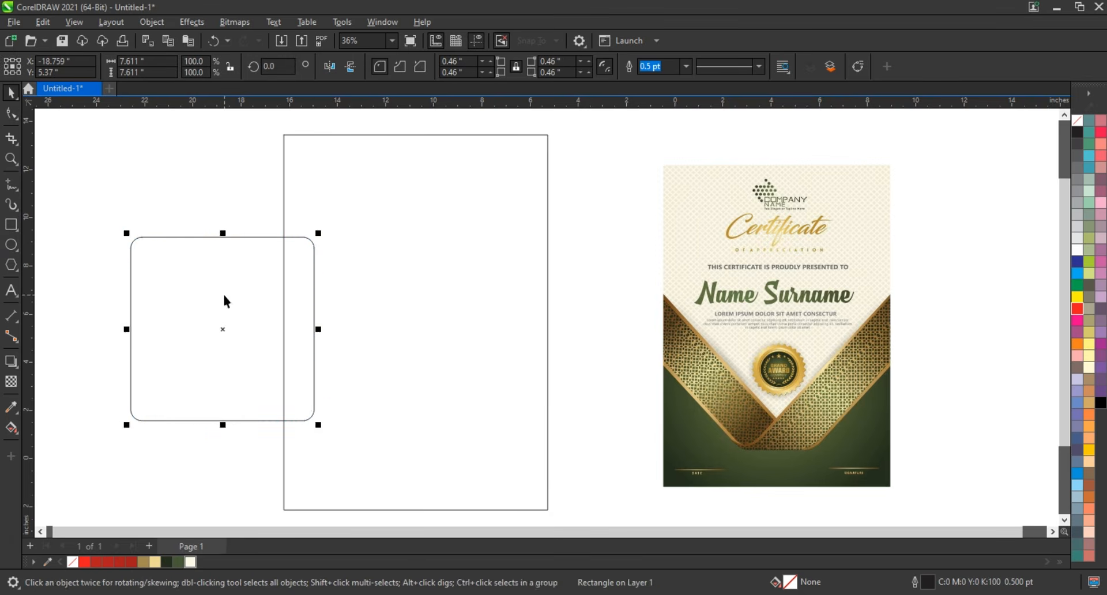
click(308, 244)
drag(323, 234, 326, 329)
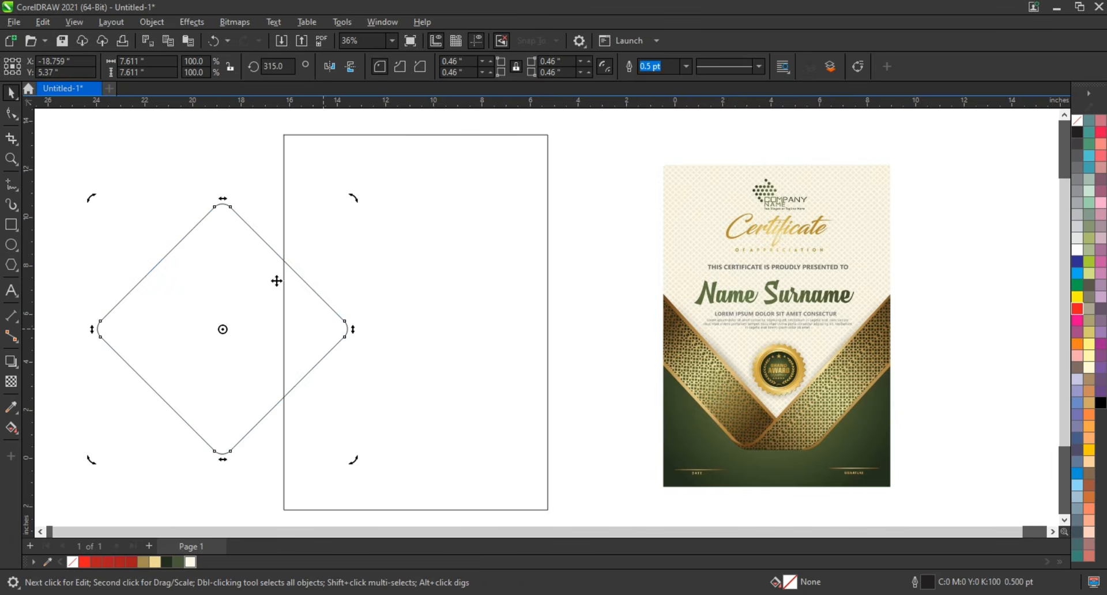
- Enlarge the diamond to about 130% and place a horizontally offset duplicate so both overlap across the certificate frame
scroll(297, 265, down, 1)
drag(294, 257, 323, 227)
drag(210, 347, 356, 306)
- Combine the two overlapping diamonds into one curve and centre it horizontally on the certificate frame
shift+click(212, 331)
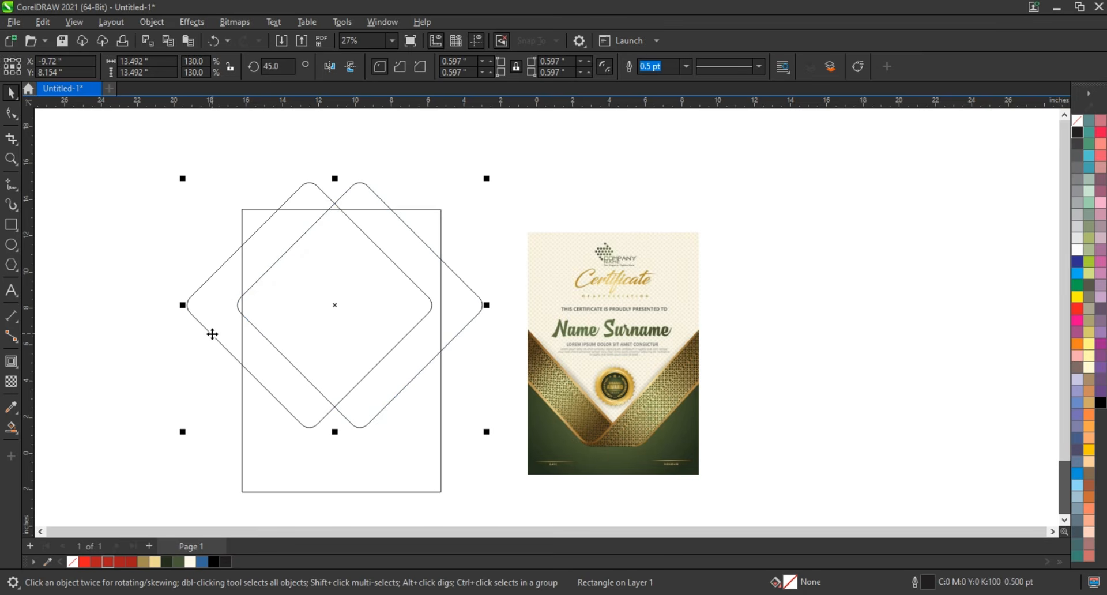
key(ctrl+g)
shift+click(433, 418)
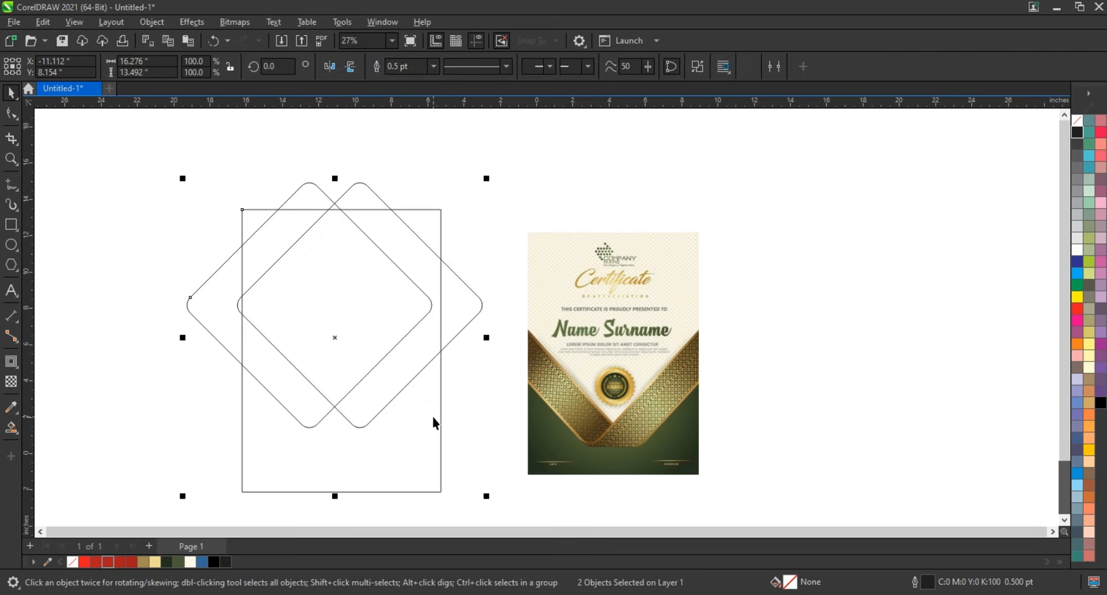
key(c)
- Scale the combined diamond curve up from its centre to about 17.23 by 14.28 inches
click(473, 387)
click(481, 318)
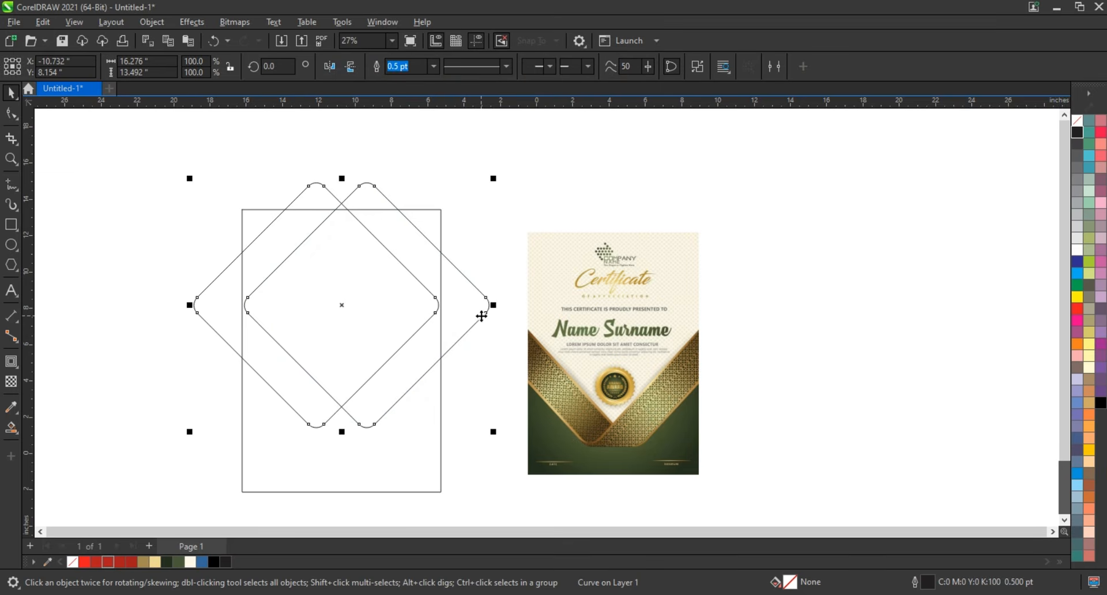
drag(493, 180, 506, 172)
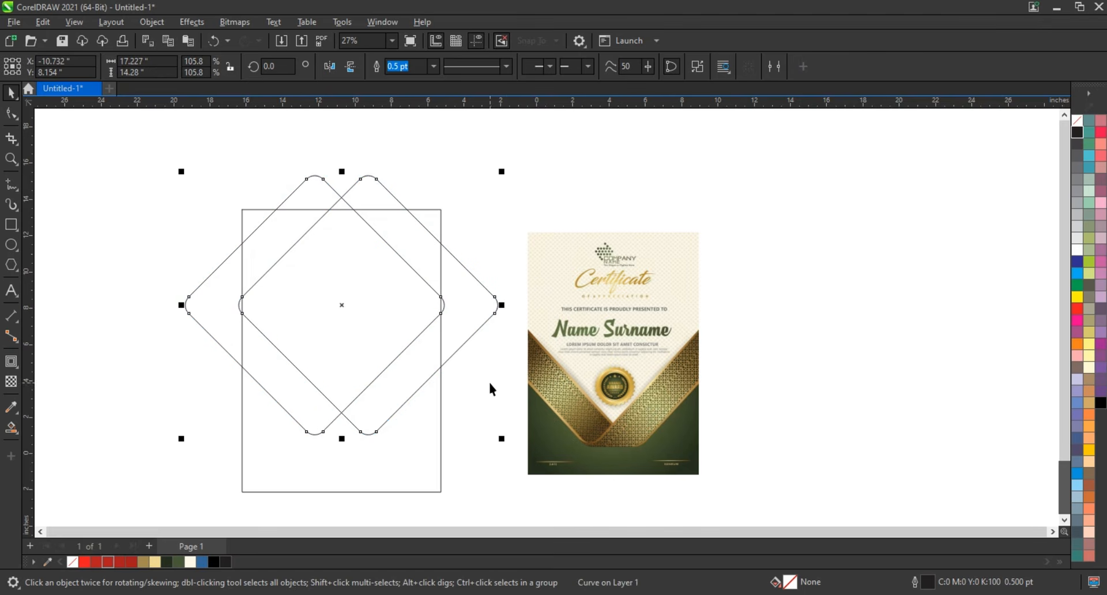
click(489, 380)
- Draw a horizontal line about 3.6 inches long and align it to the bottom centre of the combined diamonds
click(11, 159)
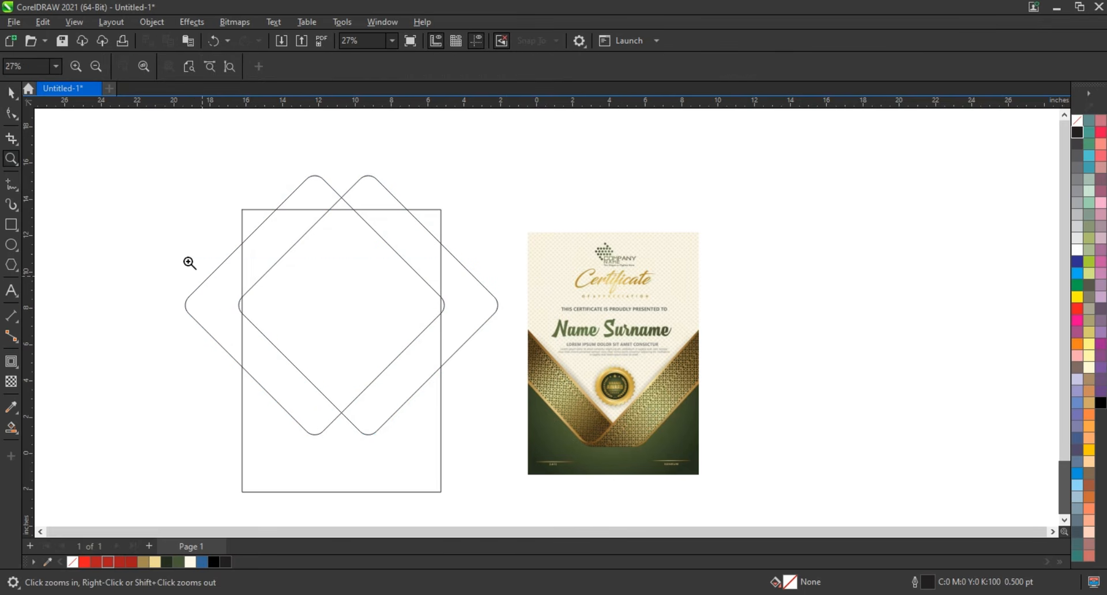
mouse_move(190, 259)
mouse_down()
mouse_move(477, 450)
mouse_move(461, 440)
mouse_move(537, 461)
mouse_up()
click(11, 185)
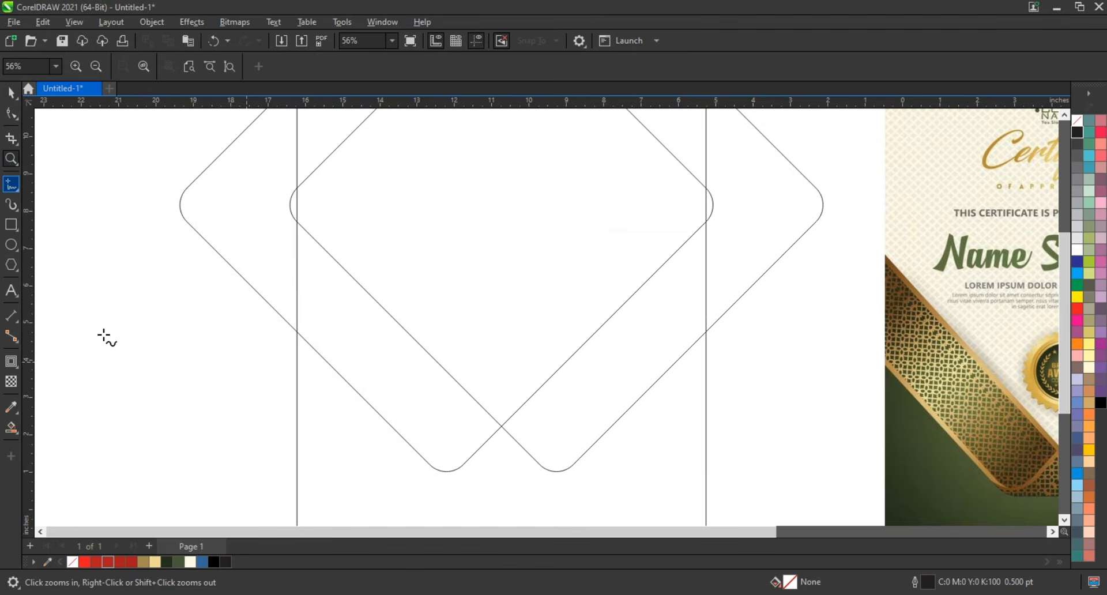
click(164, 460)
click(298, 460)
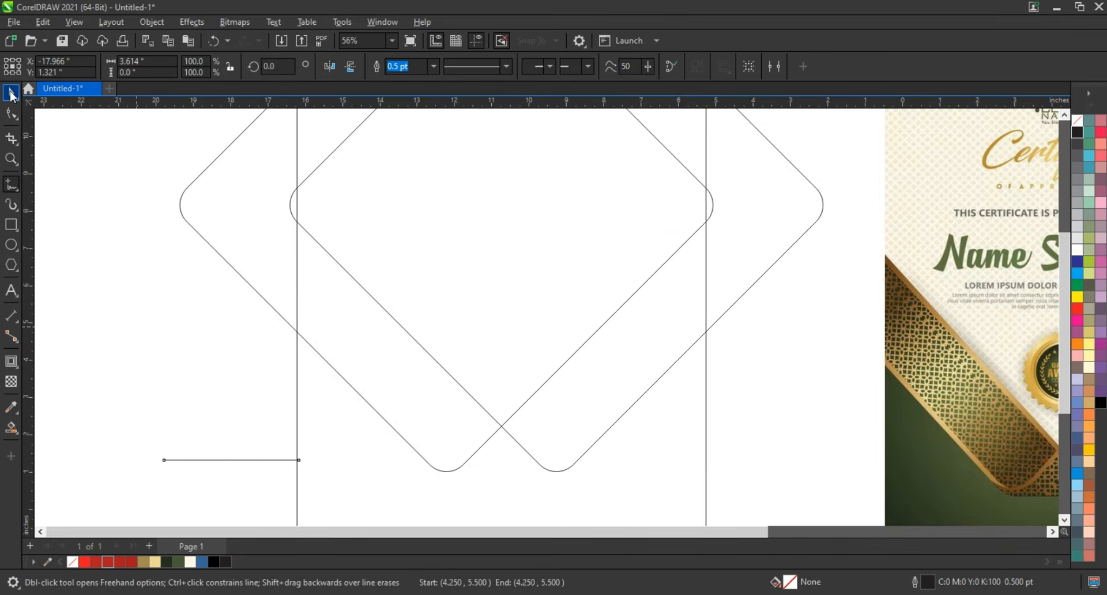
click(11, 92)
shift+click(403, 437)
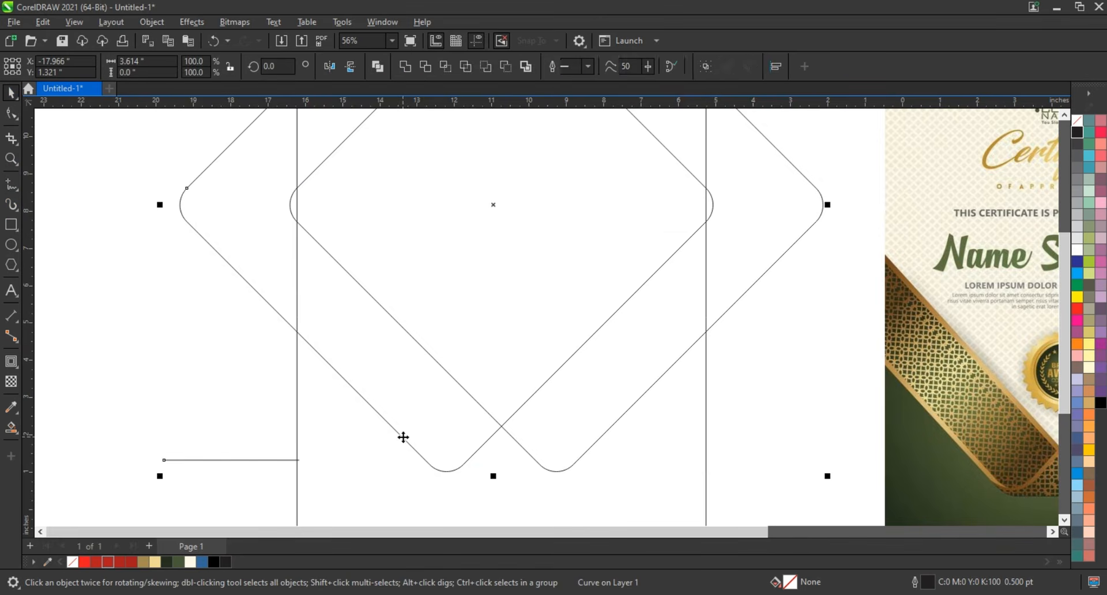
key(c)
key(b)
click(181, 414)
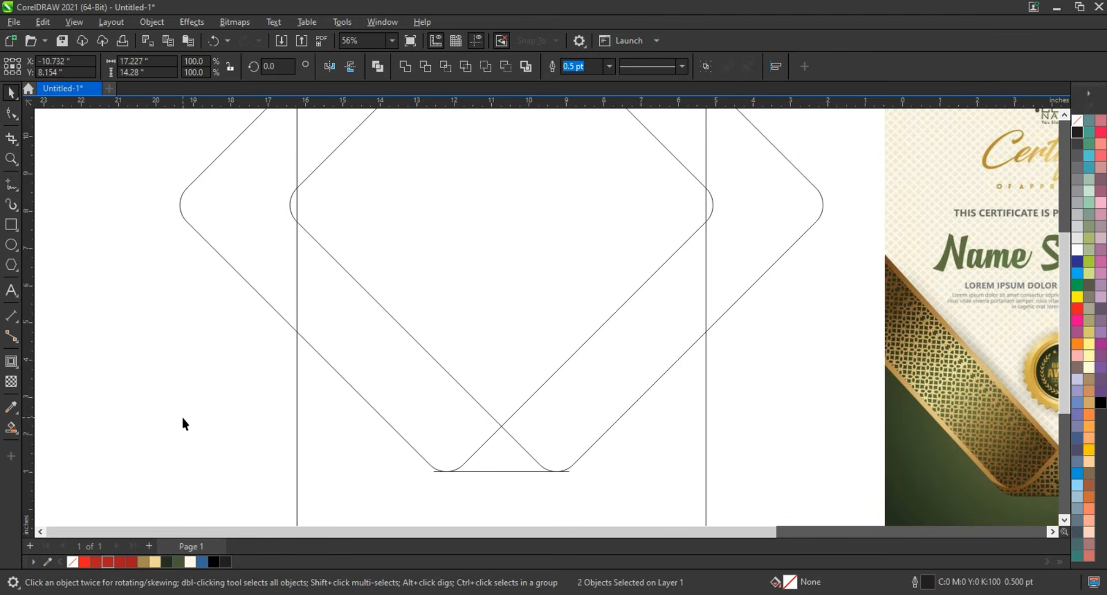
- Smart-fill the bottom triangle and the right-hand diagonal band in blue, and weld them into one shape
click(489, 447)
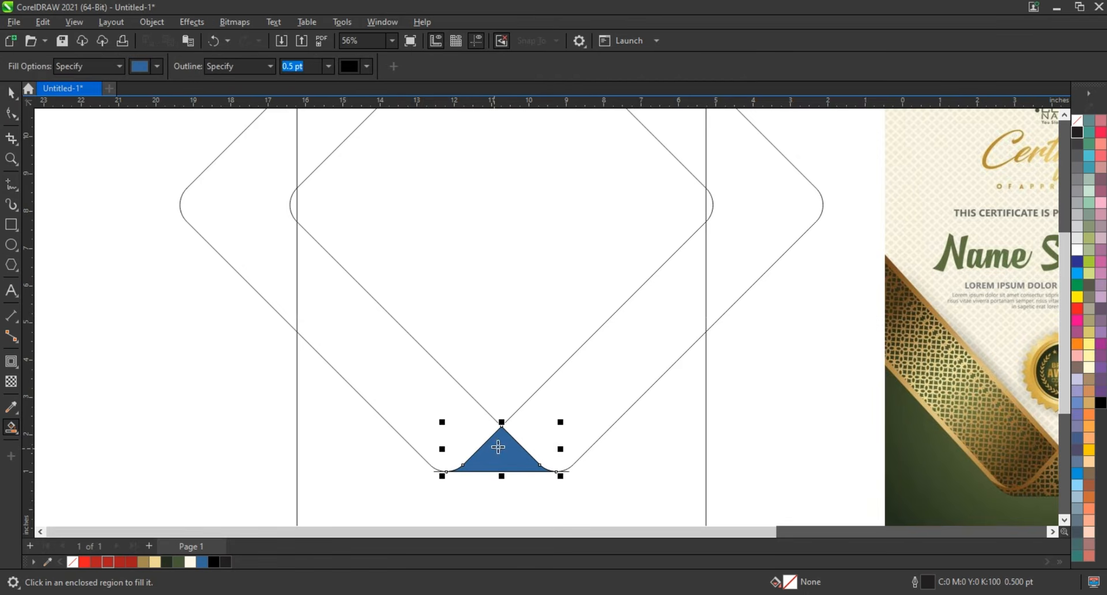
click(526, 434)
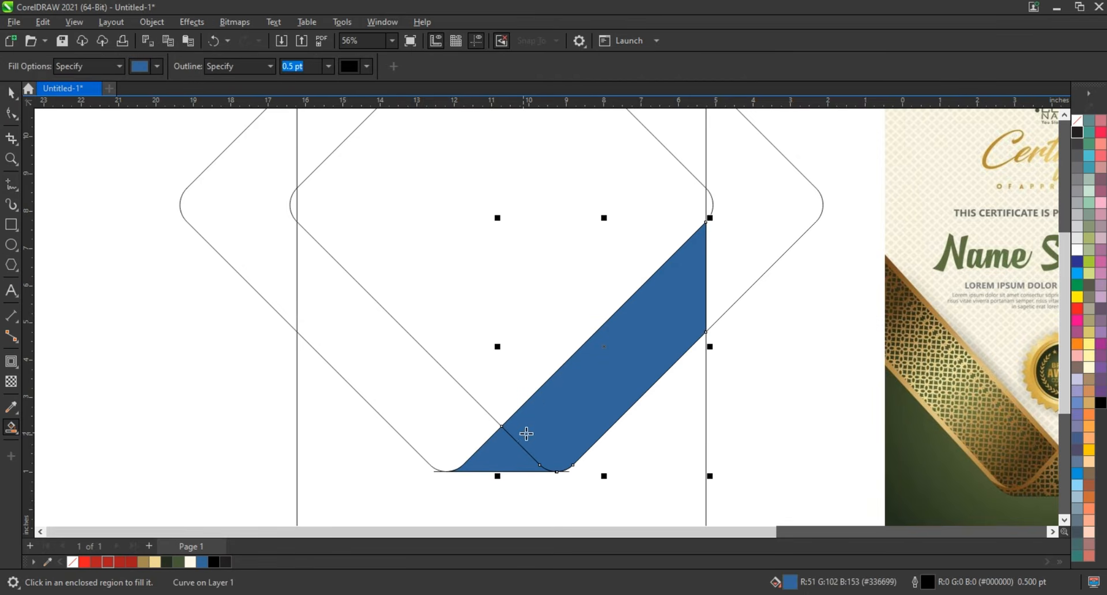
key(space)
shift+click(505, 456)
click(381, 69)
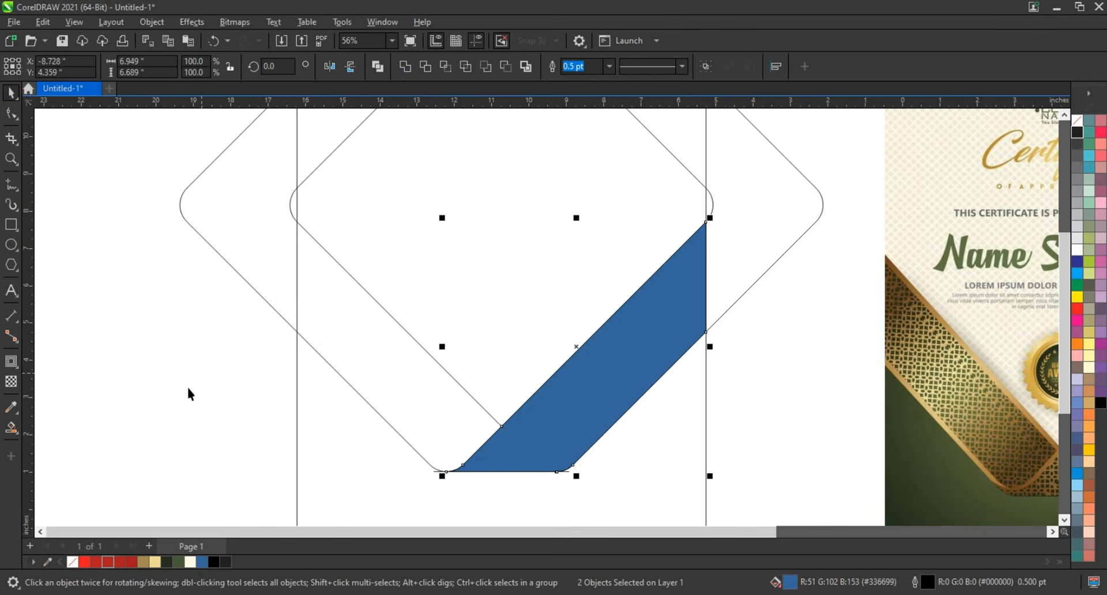
- Smart-fill the left-hand diagonal band between the two diamonds in blue
click(12, 428)
click(387, 391)
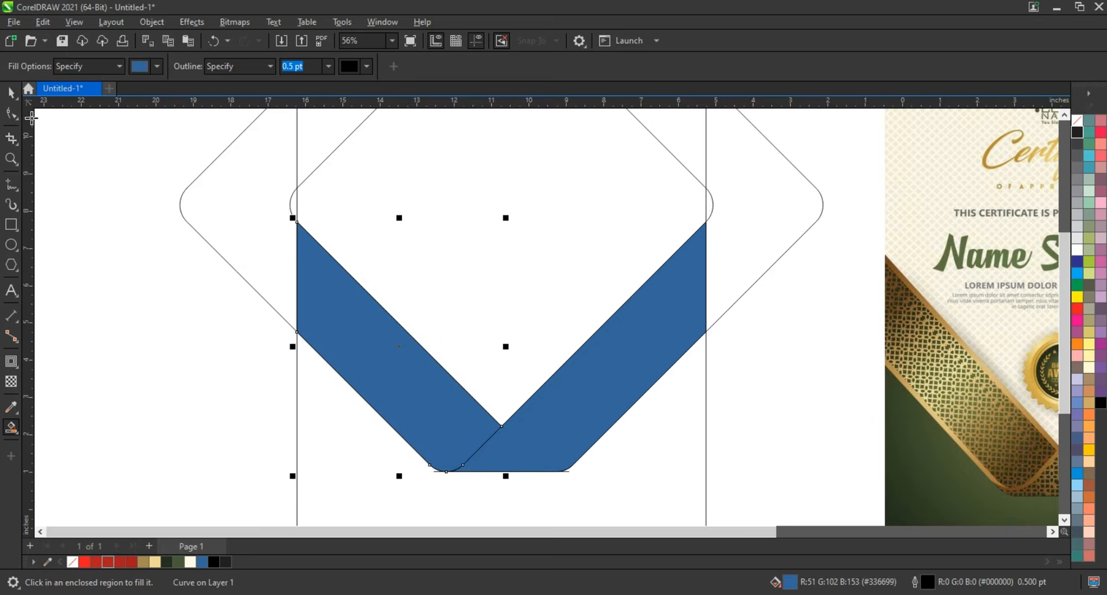
click(11, 93)
- Delete the combined diamond guide curve and the short horizontal line under the blue bands
click(320, 184)
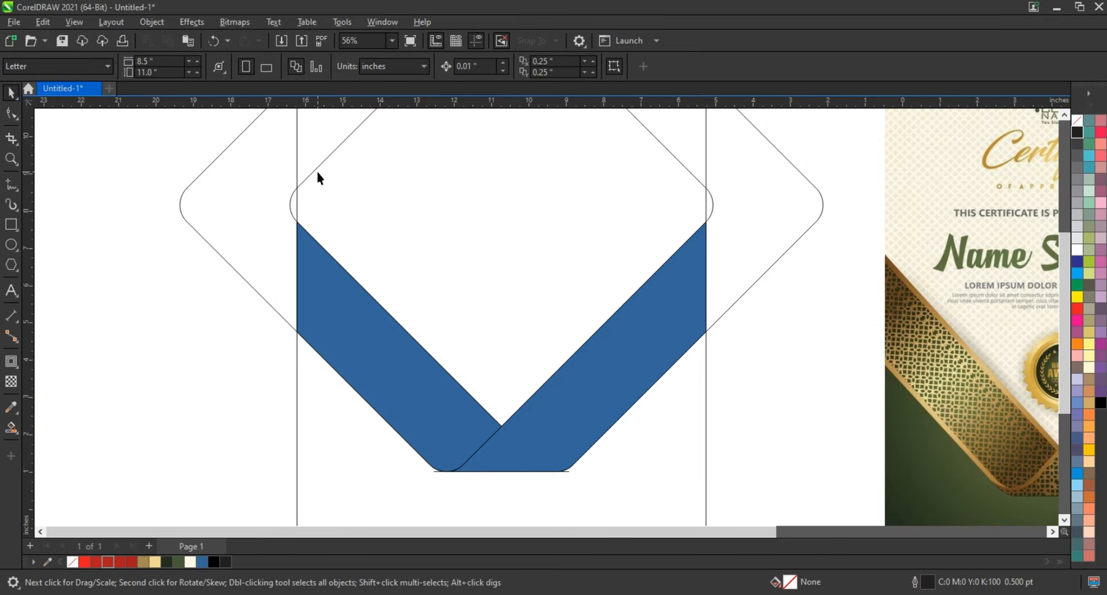
click(316, 172)
click(315, 168)
key(Delete)
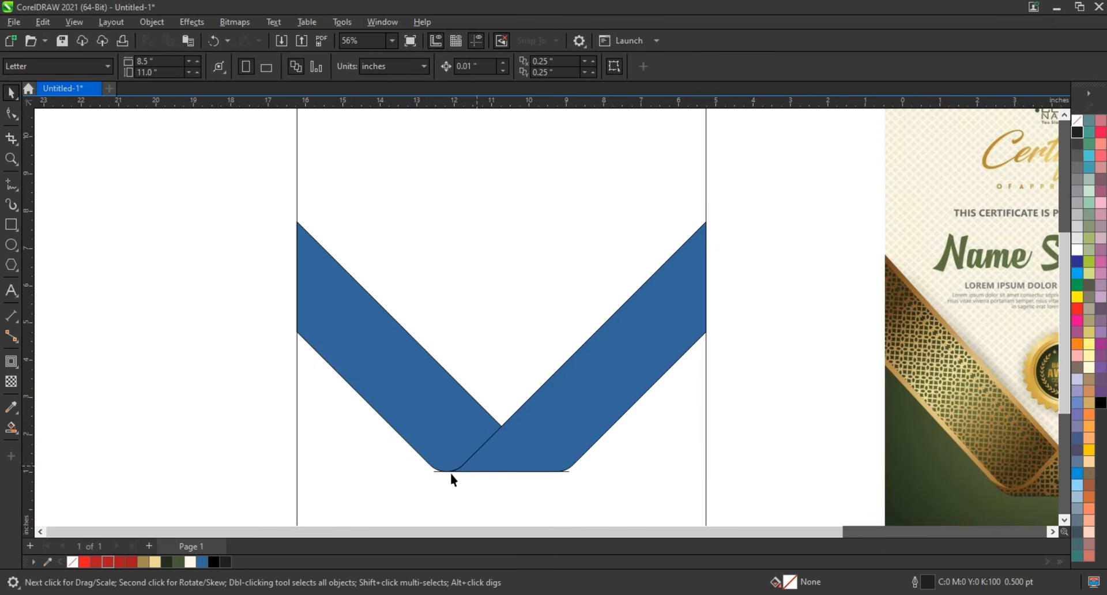
drag(586, 490, 607, 490)
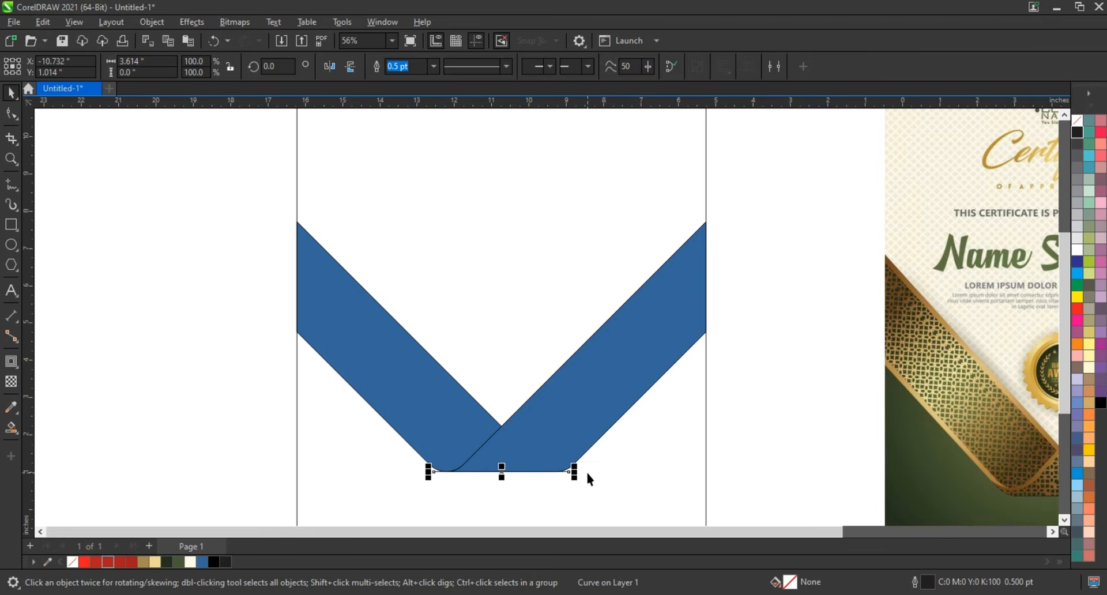
key(Delete)
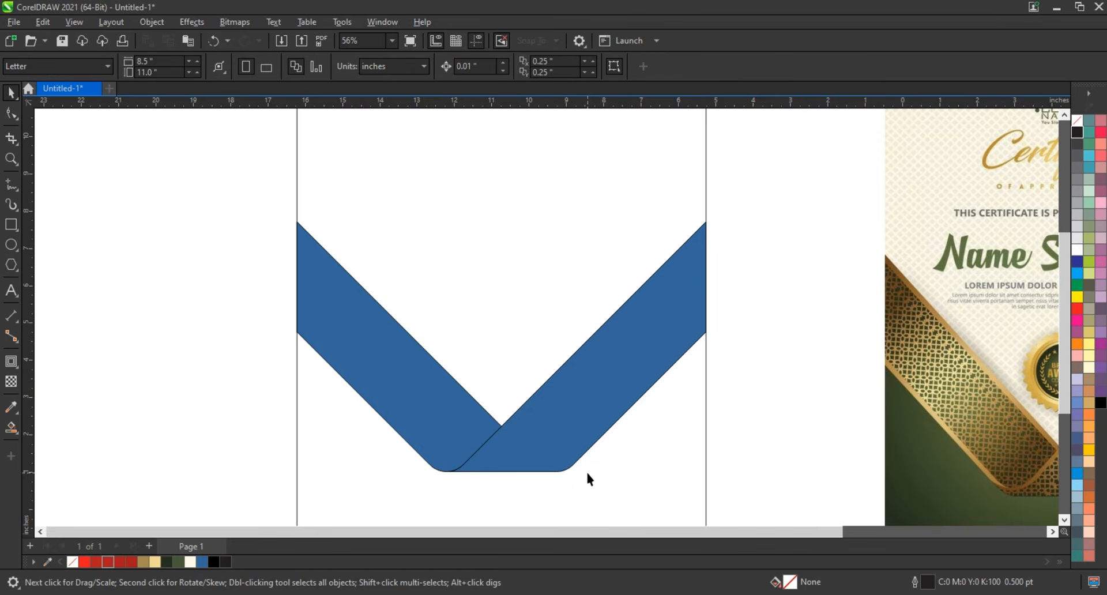
- Set an 8 pt outline on both blue bands and convert the outlines to objects
click(554, 415)
shift+click(410, 375)
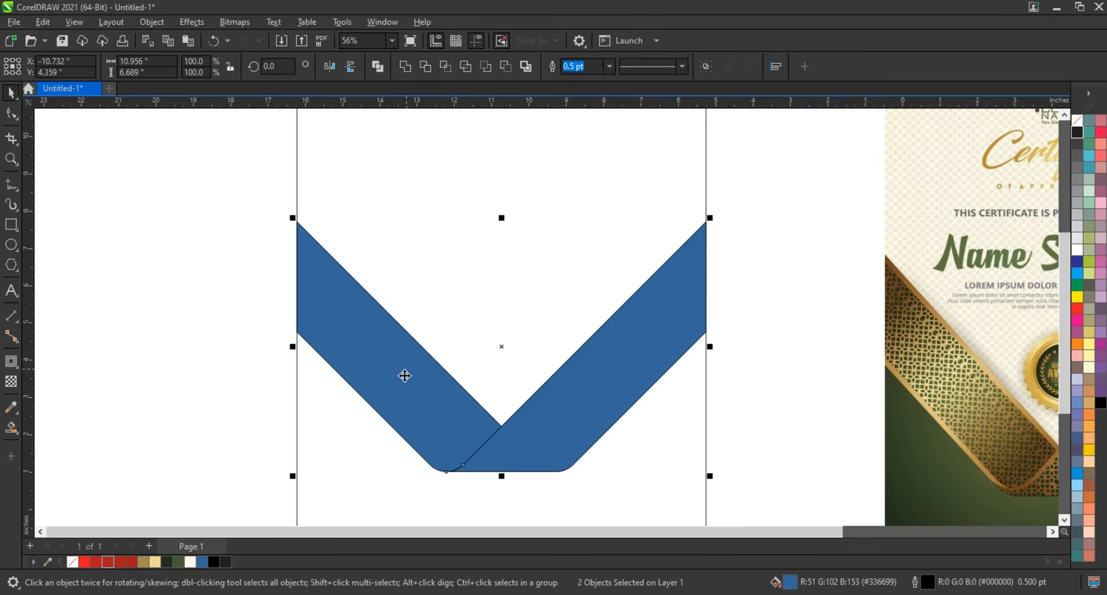
click(609, 66)
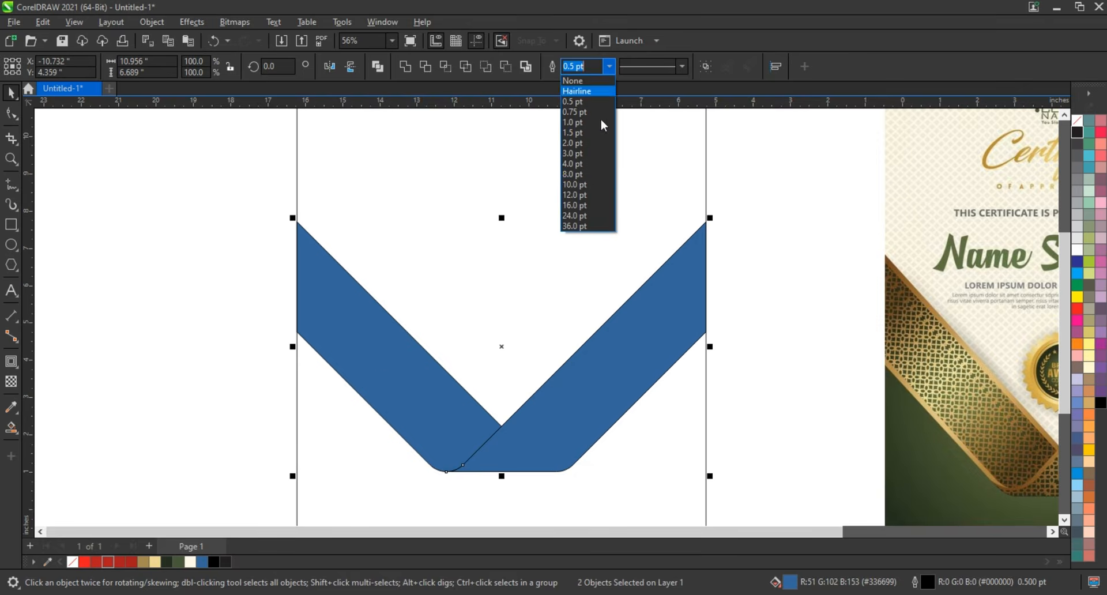
click(588, 179)
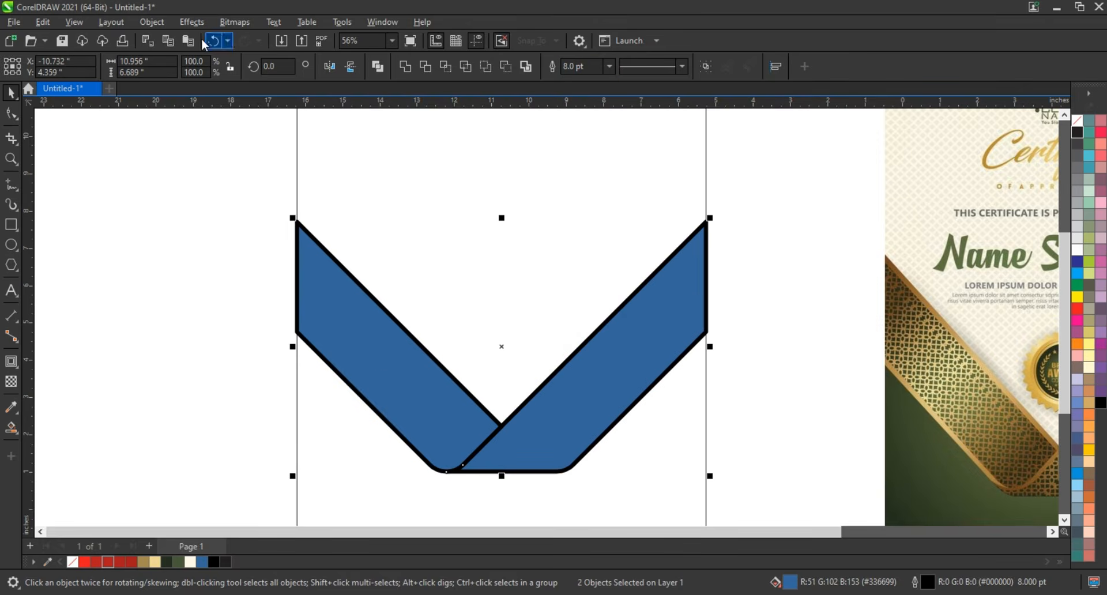
click(151, 22)
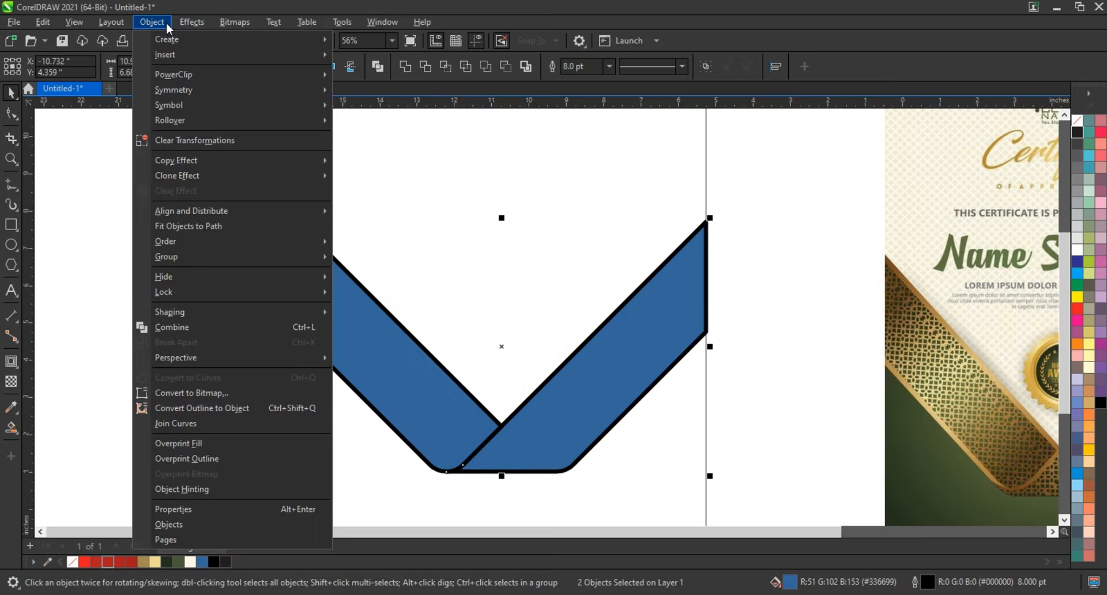
click(170, 410)
click(515, 327)
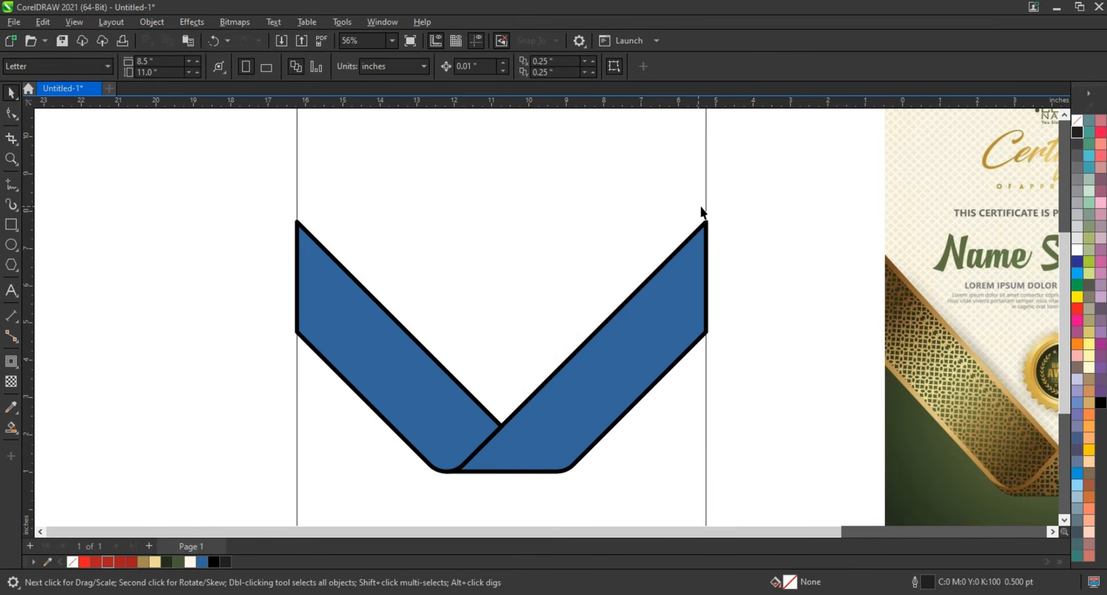
- Delete the blue fill shapes of both bands, keeping only their converted borders
click(700, 259)
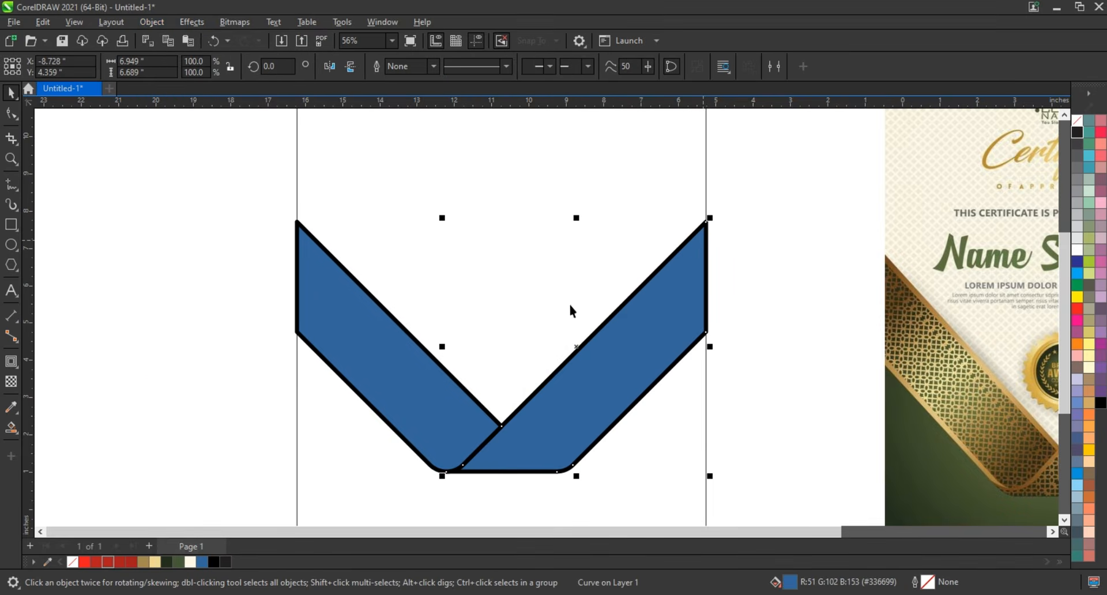
click(715, 234)
click(694, 265)
key(Delete)
click(377, 356)
key(Delete)
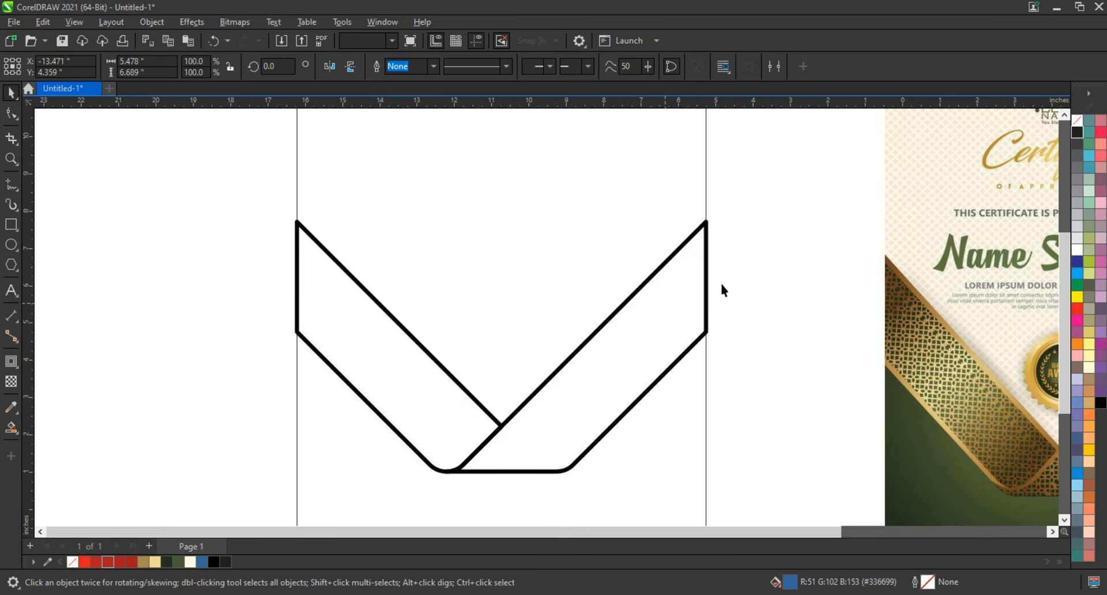
- Remove the black fill from both band borders and give them a thin black outline
click(707, 230)
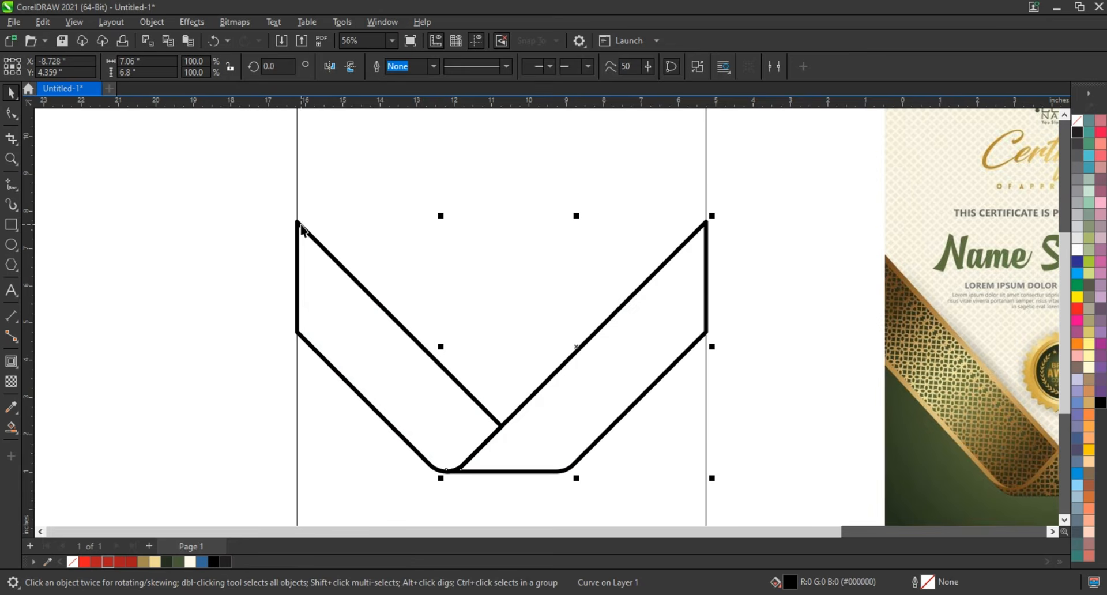
shift+click(297, 228)
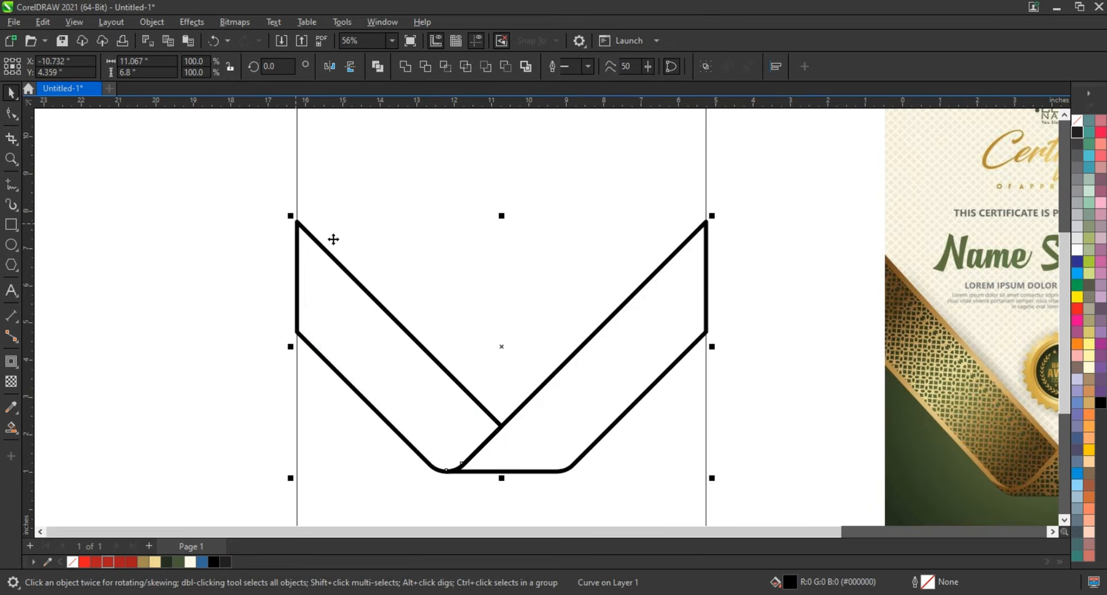
click(1077, 120)
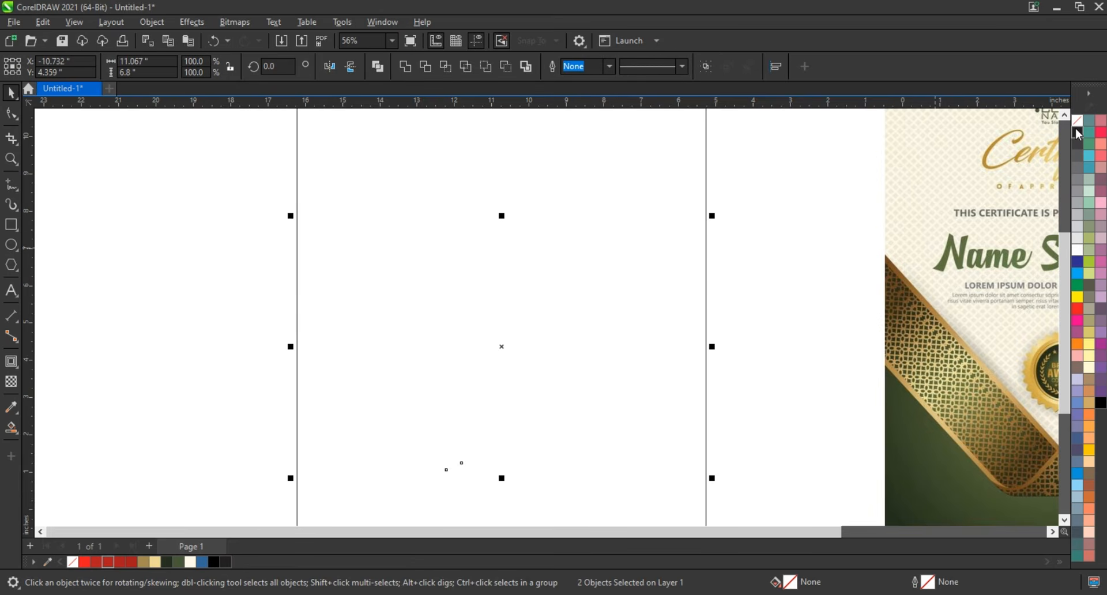
right_click(1078, 134)
click(1063, 137)
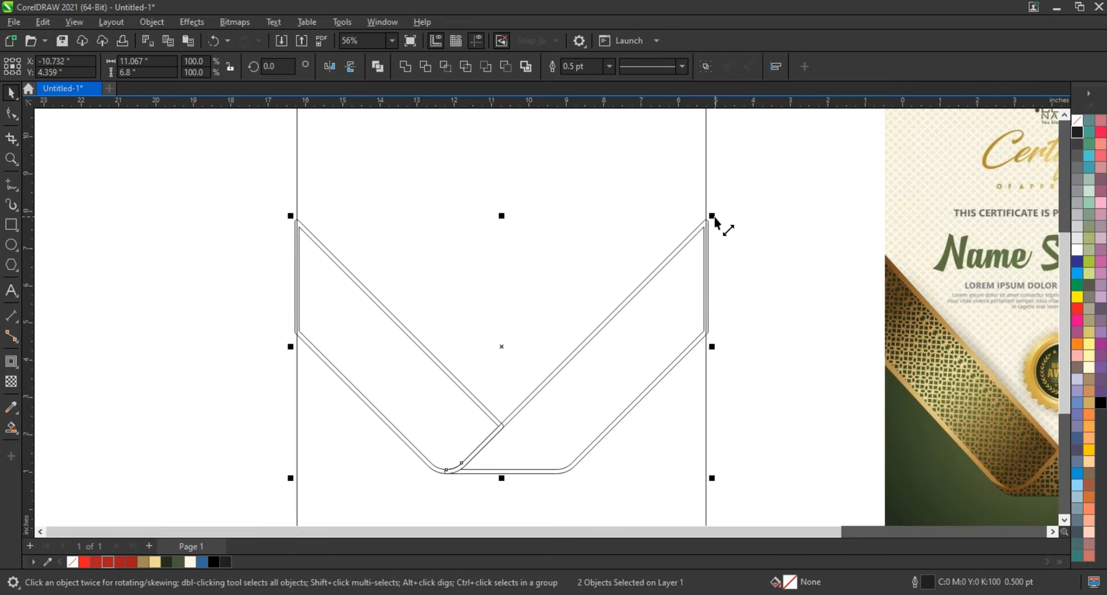
- Enlarge both band borders about their centre to about 11.39 × 7.0 in, past the page's side edges
drag(713, 218, 721, 214)
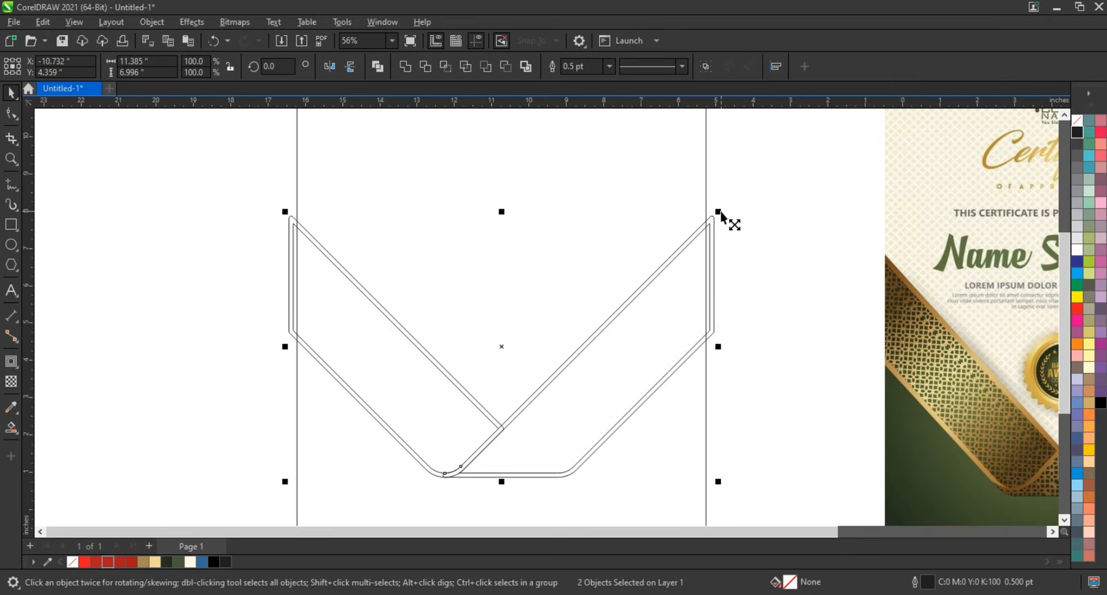
click(11, 158)
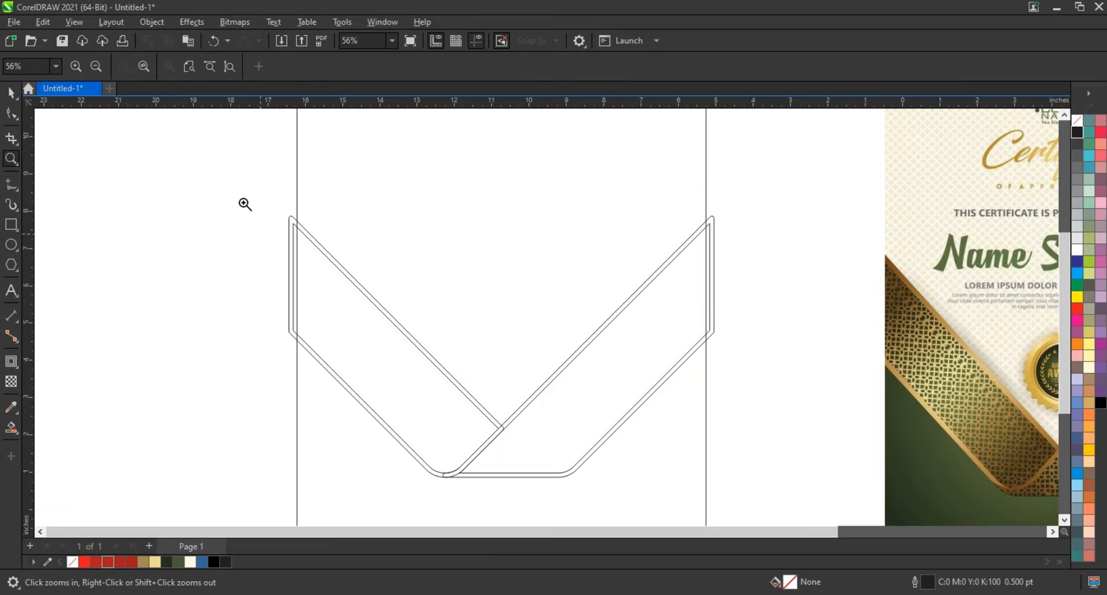
scroll(254, 286, down, 1)
mouse_move(242, 221)
mouse_down()
mouse_move(872, 475)
mouse_move(936, 472)
mouse_up()
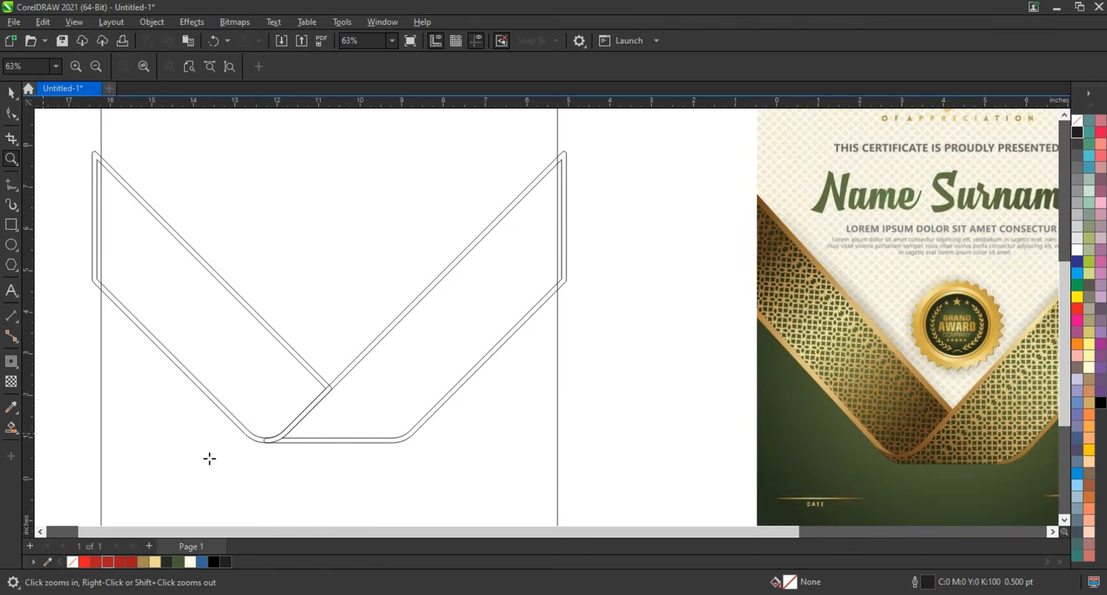
- Smart-fill the left band's lower strip, its bottom curve and the long diagonal strip in blue with a 0.5 pt black outline
click(11, 427)
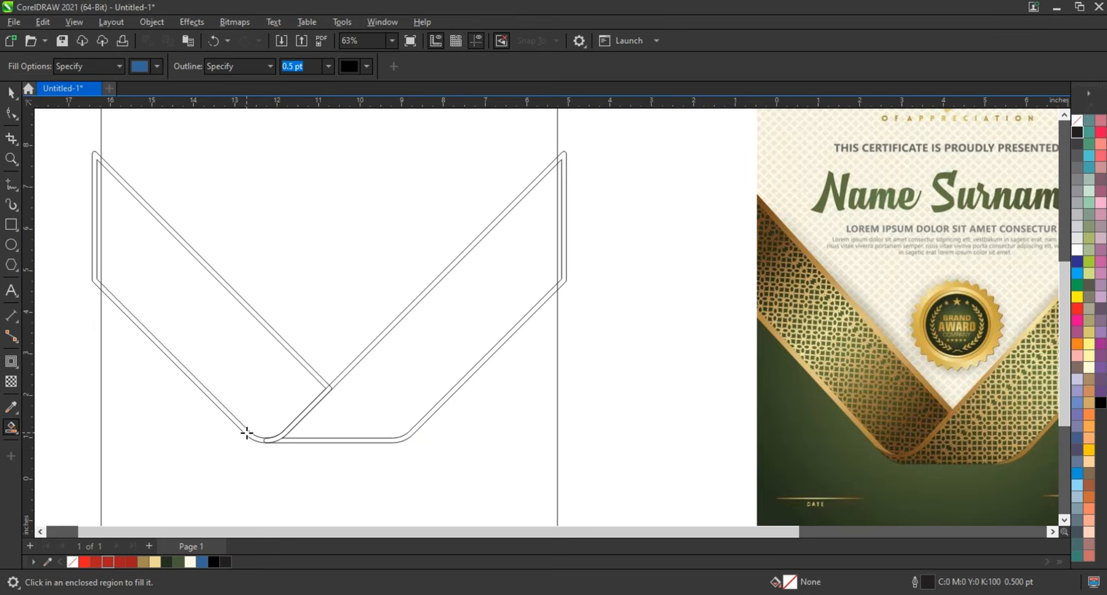
click(265, 439)
click(272, 438)
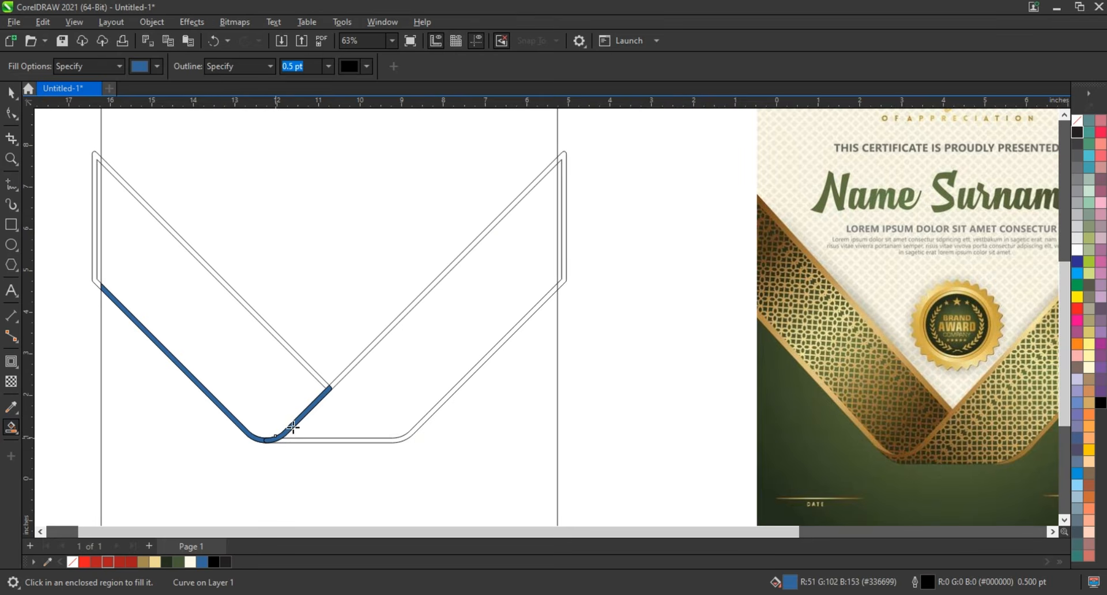
click(341, 376)
- Weld the blue-filled strip pieces into one continuous strip running from the left page edge to the right edge
click(11, 92)
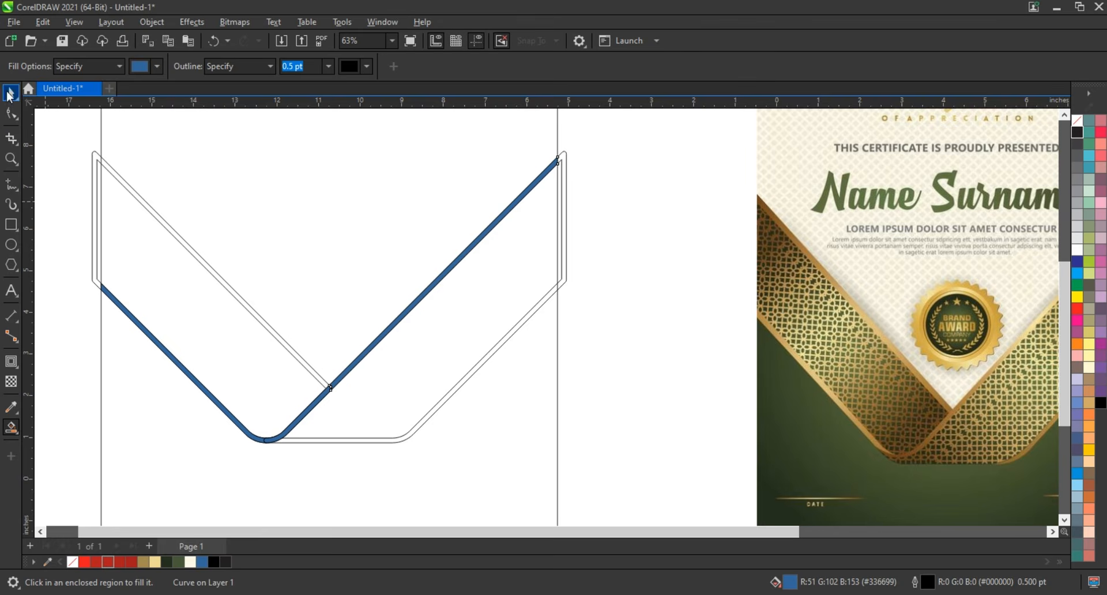
click(274, 435)
shift+click(247, 432)
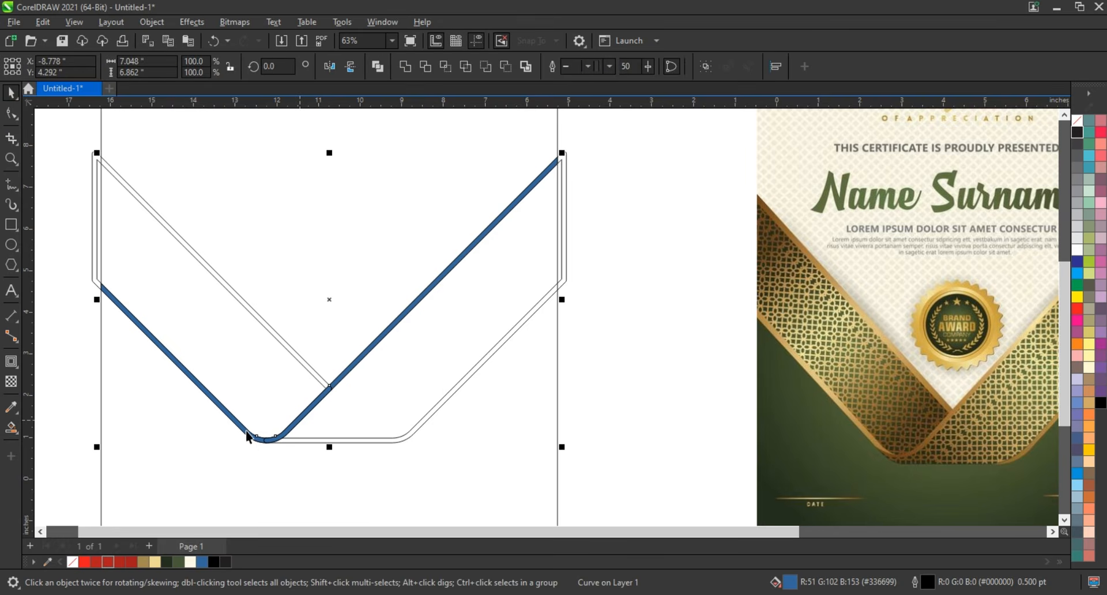
click(655, 362)
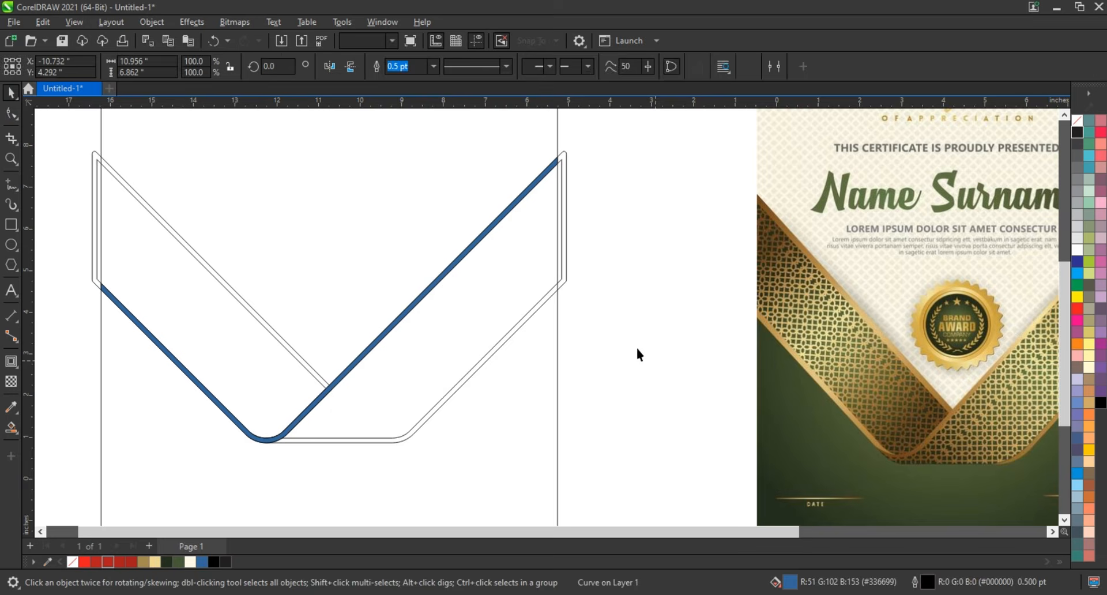
- Smart-fill the left band's upper strip and the right band's lower strip in blue inside the page
click(11, 427)
click(288, 347)
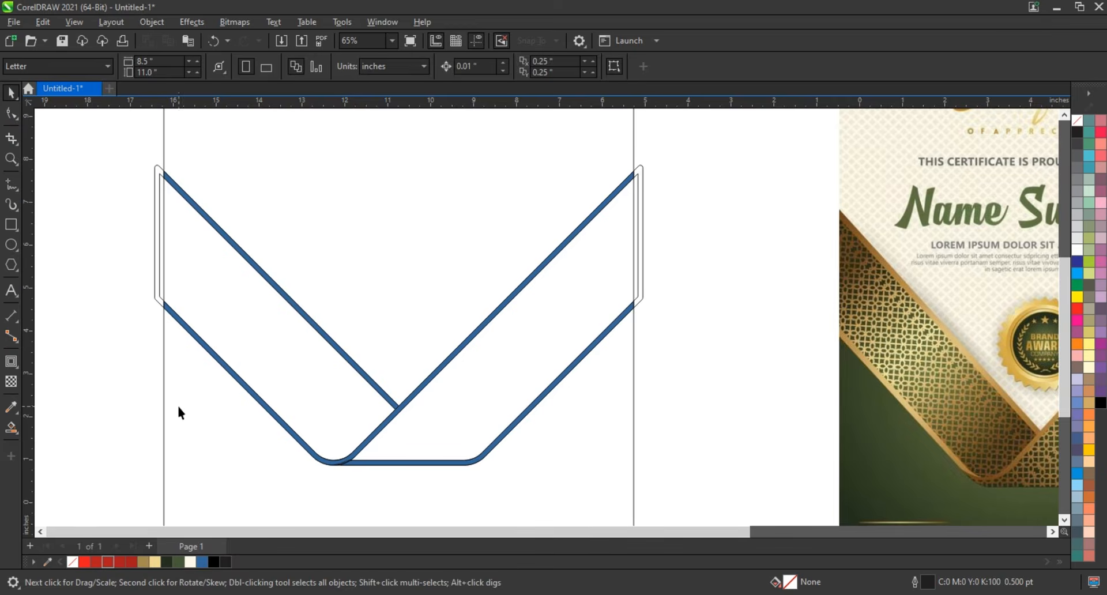
scroll(178, 404, down, 1)
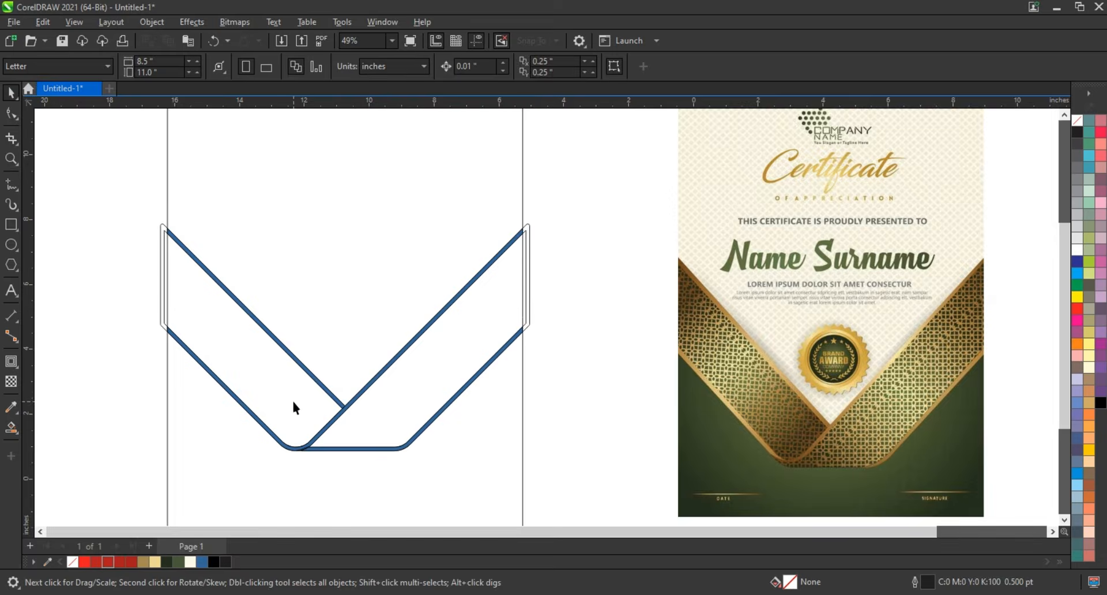
- Smart-fill the page area below the two bands to create a closed blue shape
scroll(293, 403, down, 2)
click(257, 250)
key(shift+F2)
click(185, 257)
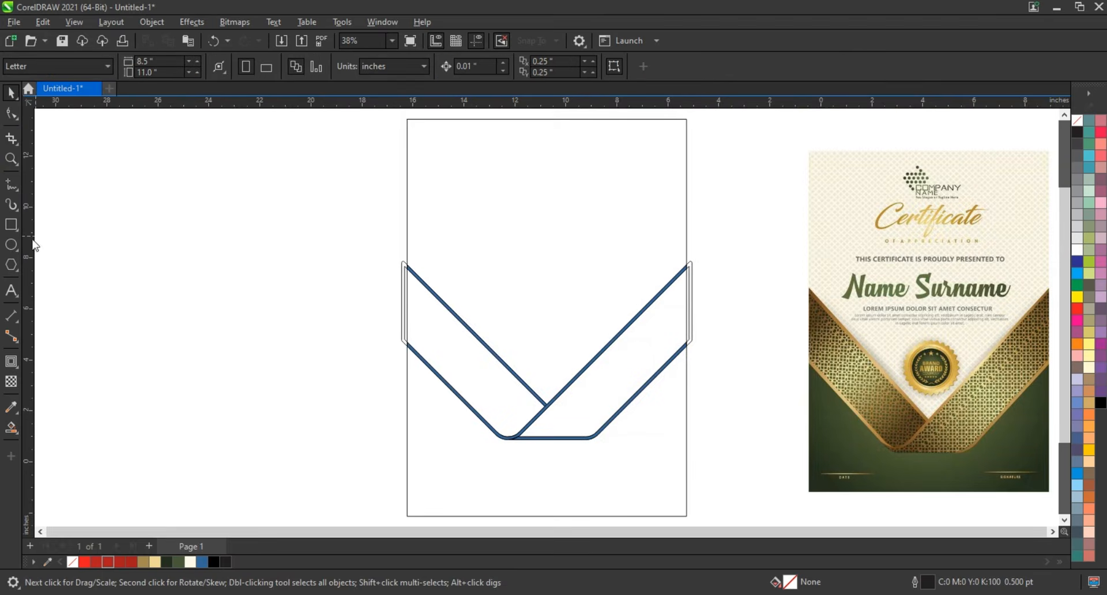
click(11, 158)
right_click(205, 314)
drag(293, 263, 770, 454)
click(11, 92)
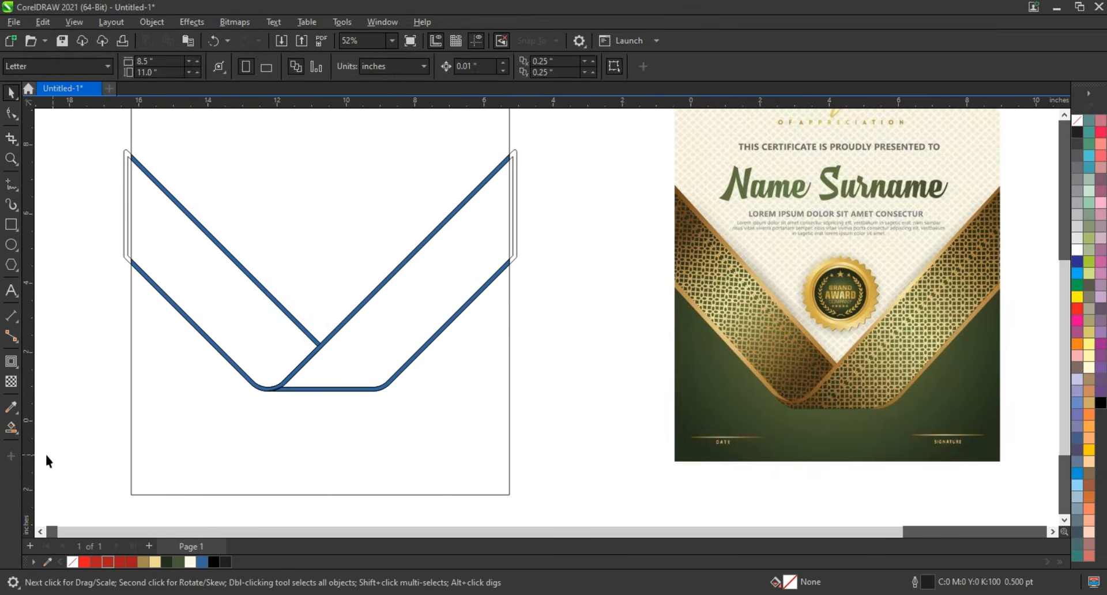
click(223, 440)
key(space)
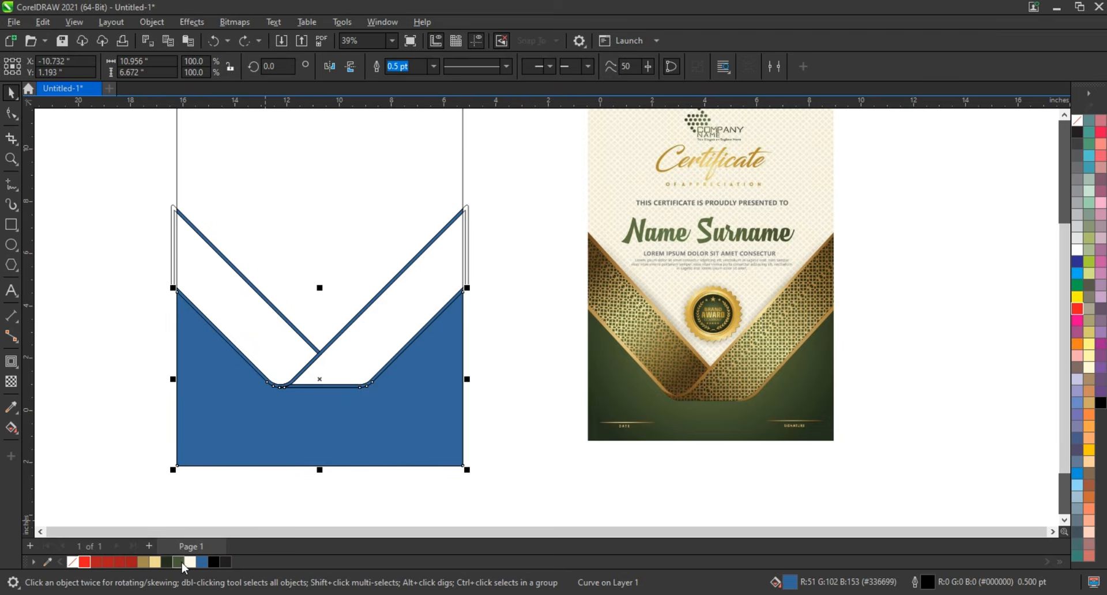
- Give the shape below the bands a vertical linear fountain fill from dark green at the page bottom to lighter green above
click(168, 562)
key(g)
drag(321, 461, 319, 377)
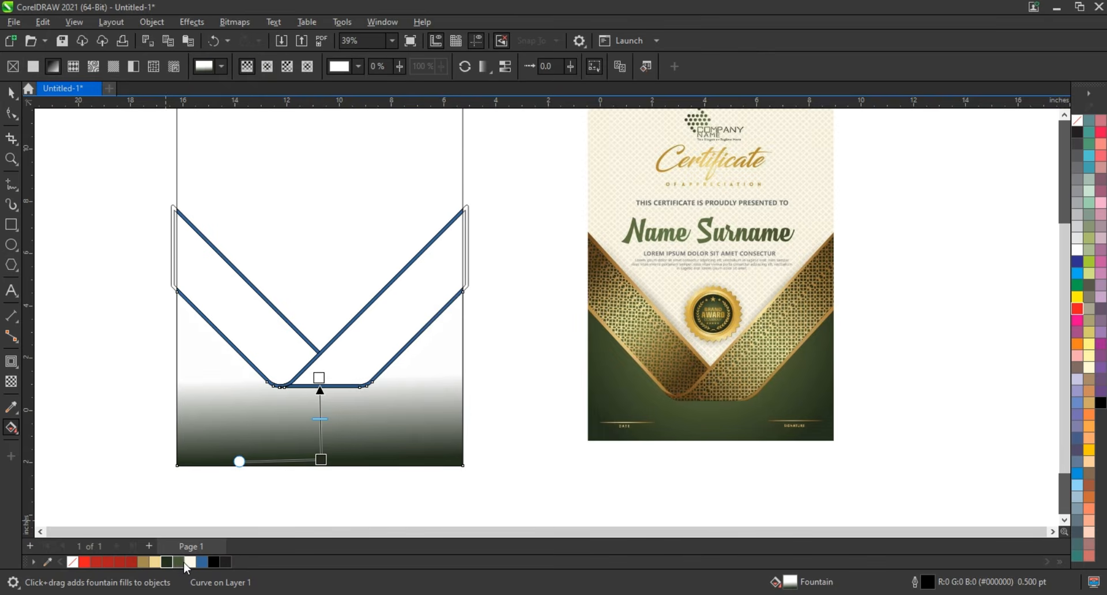
drag(147, 562, 318, 378)
drag(177, 561, 319, 377)
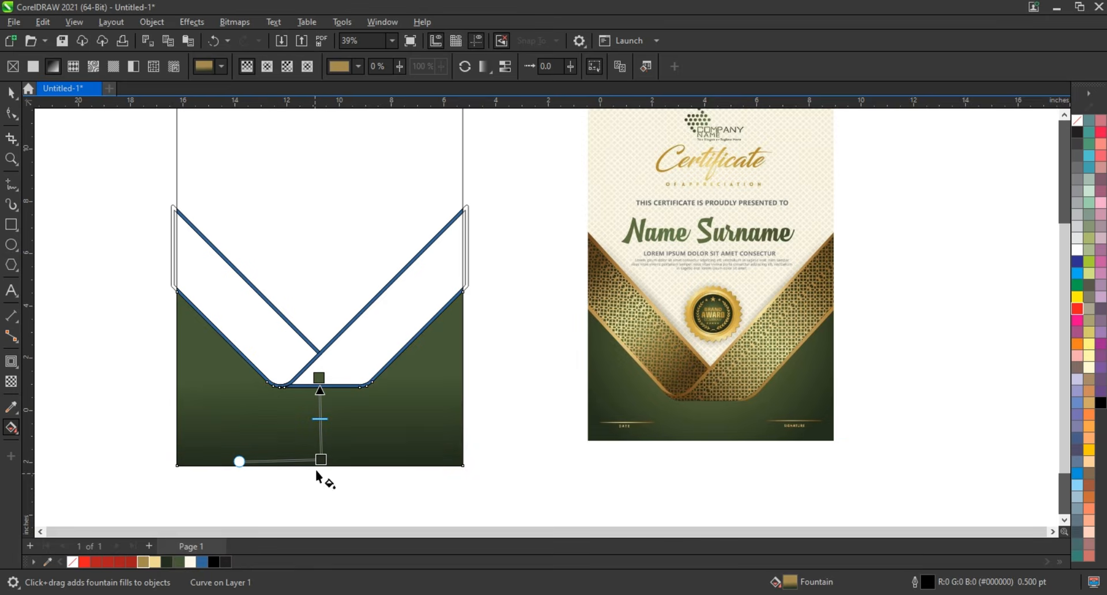
drag(321, 460, 320, 476)
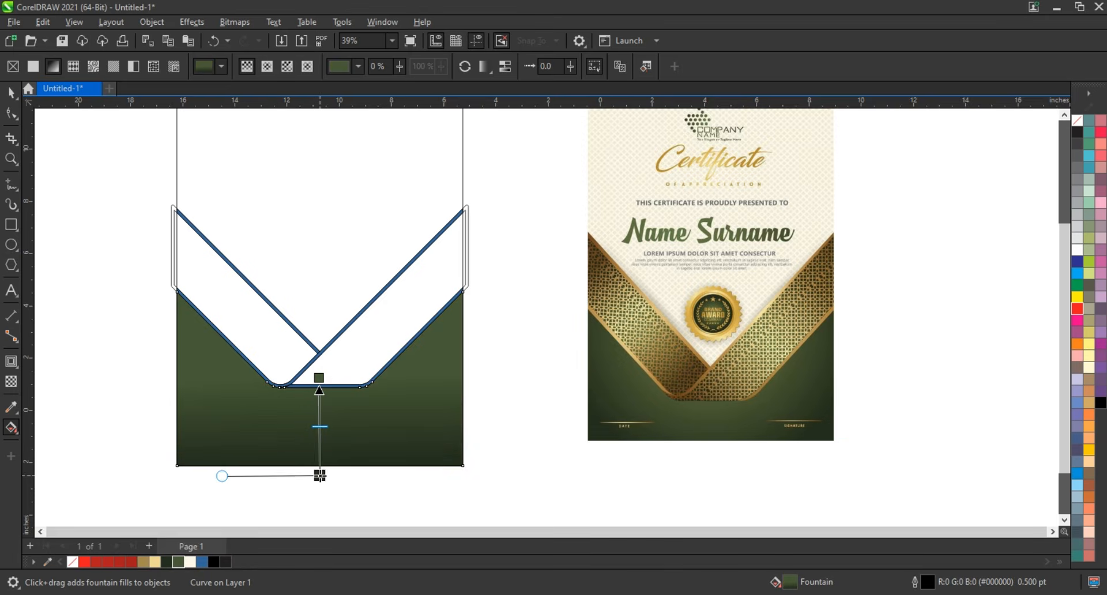
- Change the green fill to an elliptical fountain fill centred under the bands and shift its midpoint outward
click(267, 66)
drag(319, 427, 395, 488)
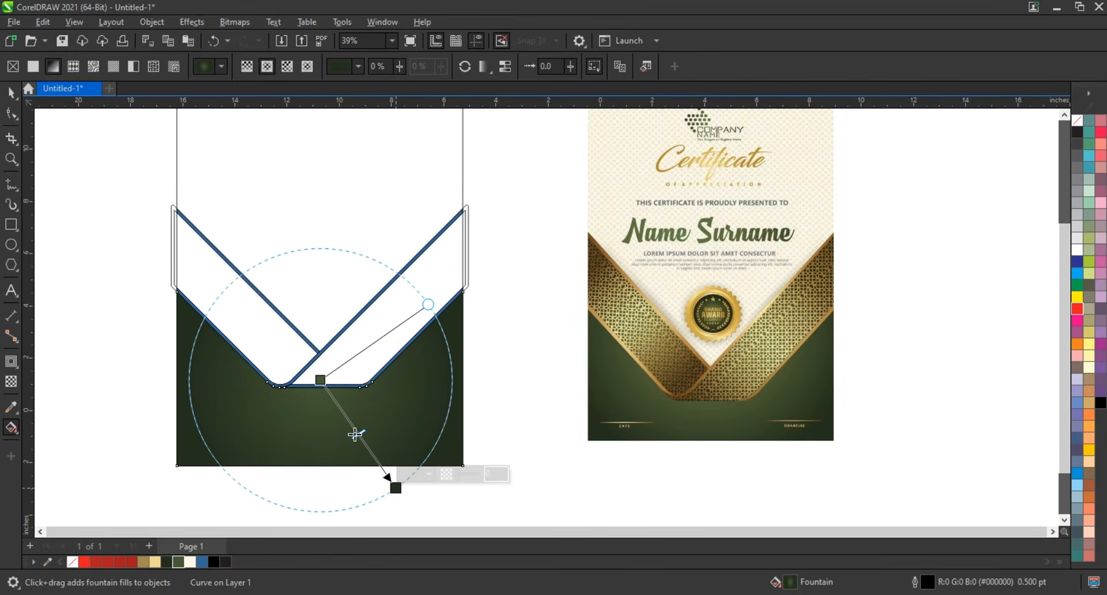
drag(358, 434, 363, 442)
- Delete the two original unfilled band borders that extend past the page edges
click(11, 93)
click(466, 247)
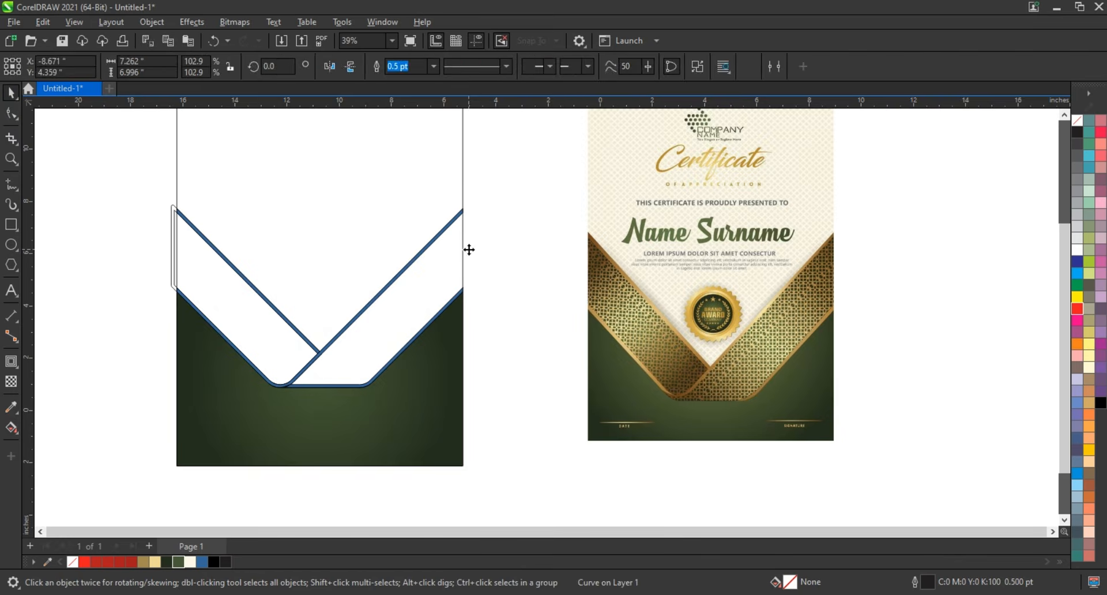
key(Escape)
click(172, 223)
key(Delete)
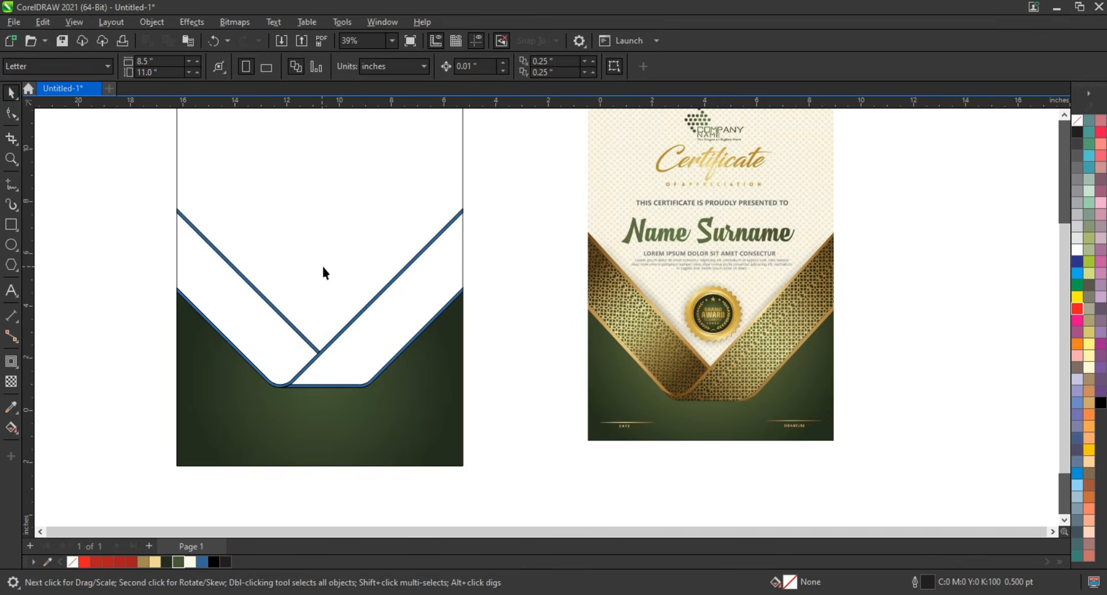
- Apply a diagonal linear fountain fill to the welded strip, with dark gold (#A58B50) at both ends and at an added stop between
click(413, 262)
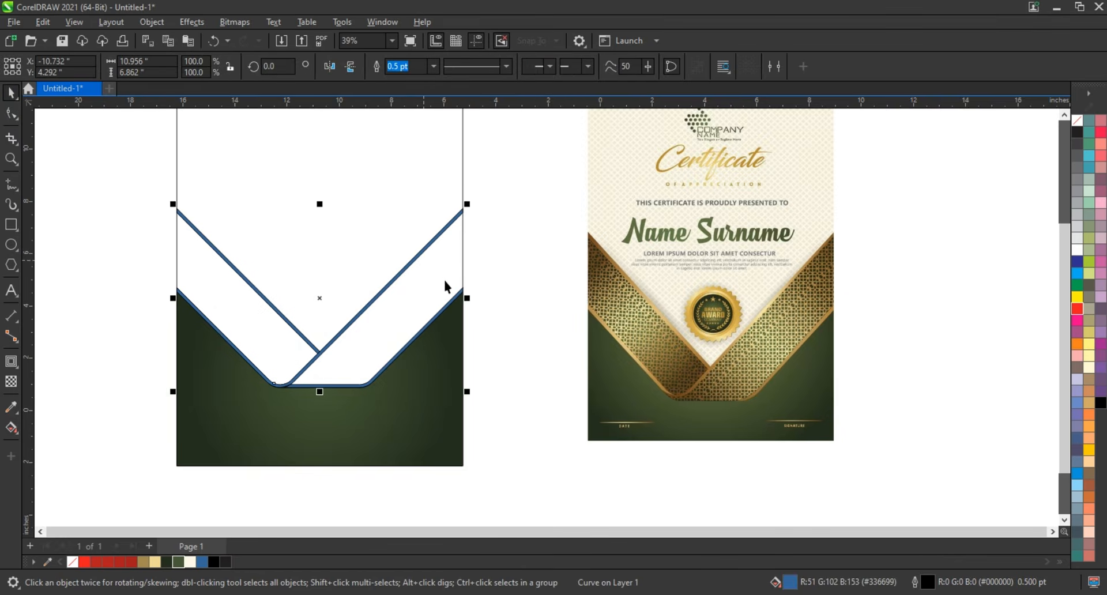
click(143, 563)
key(g)
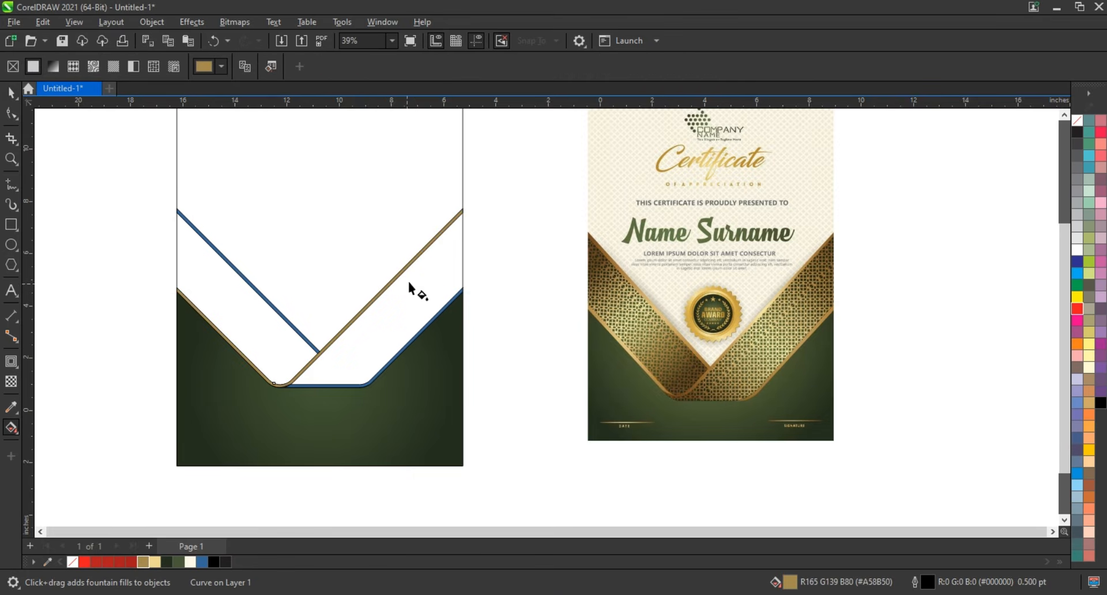
drag(416, 268, 256, 397)
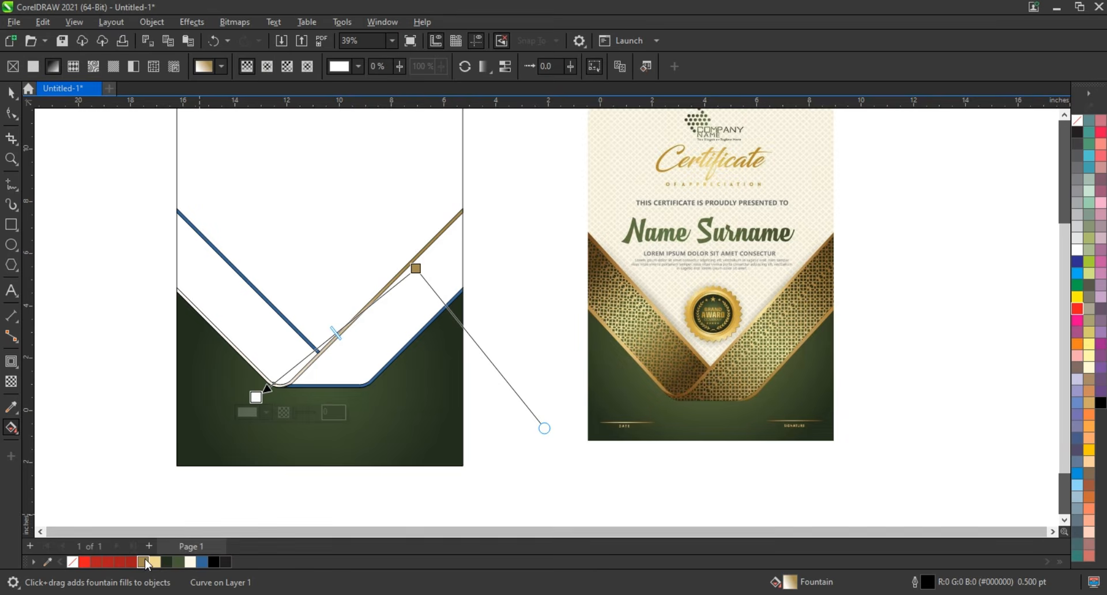
drag(143, 563, 256, 396)
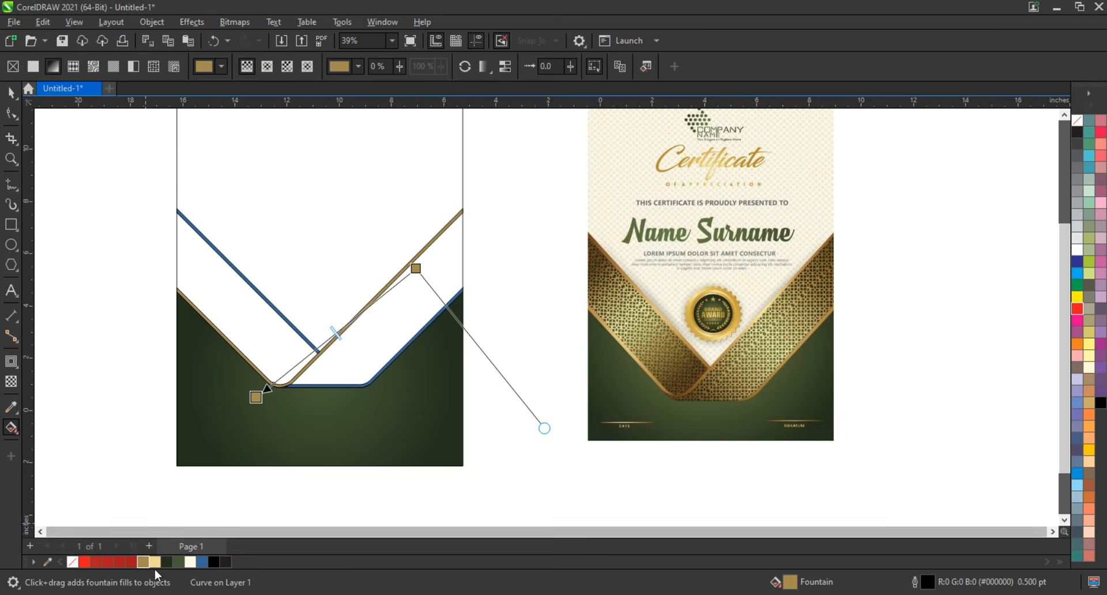
drag(143, 564, 307, 355)
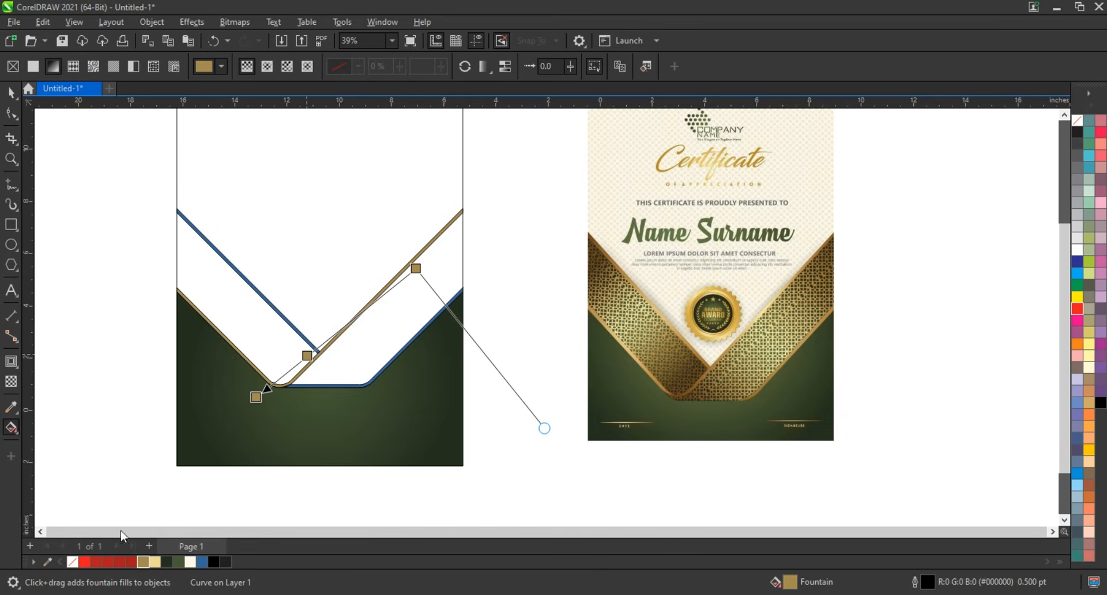
- Add light gold stops alternating with the dark gold ones and stretch the strip's fountain fill to about its full span
drag(155, 563, 369, 305)
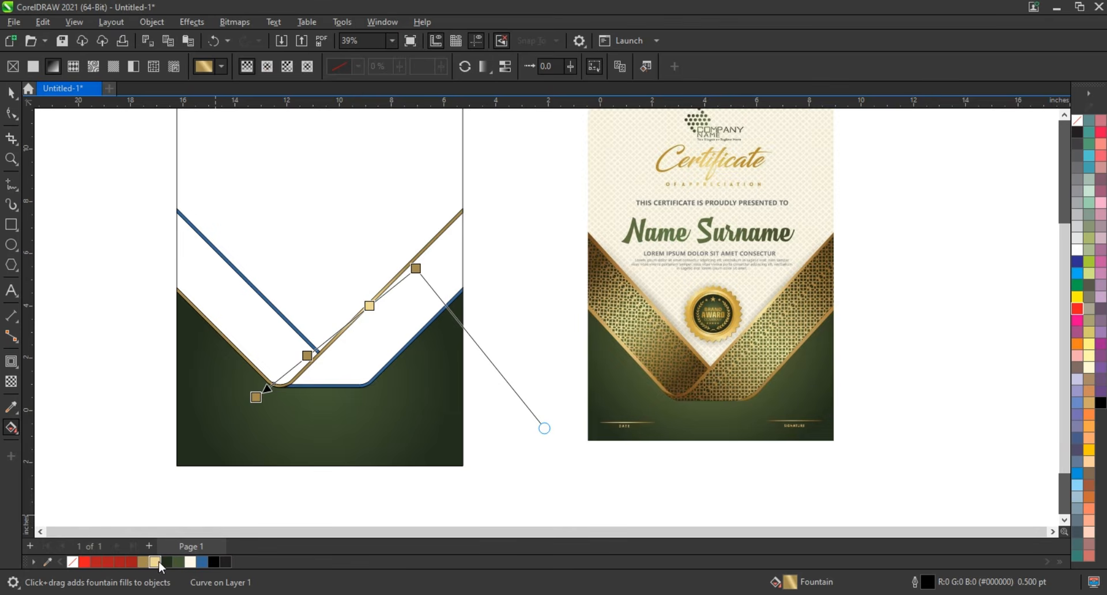
drag(160, 563, 465, 230)
drag(256, 396, 221, 409)
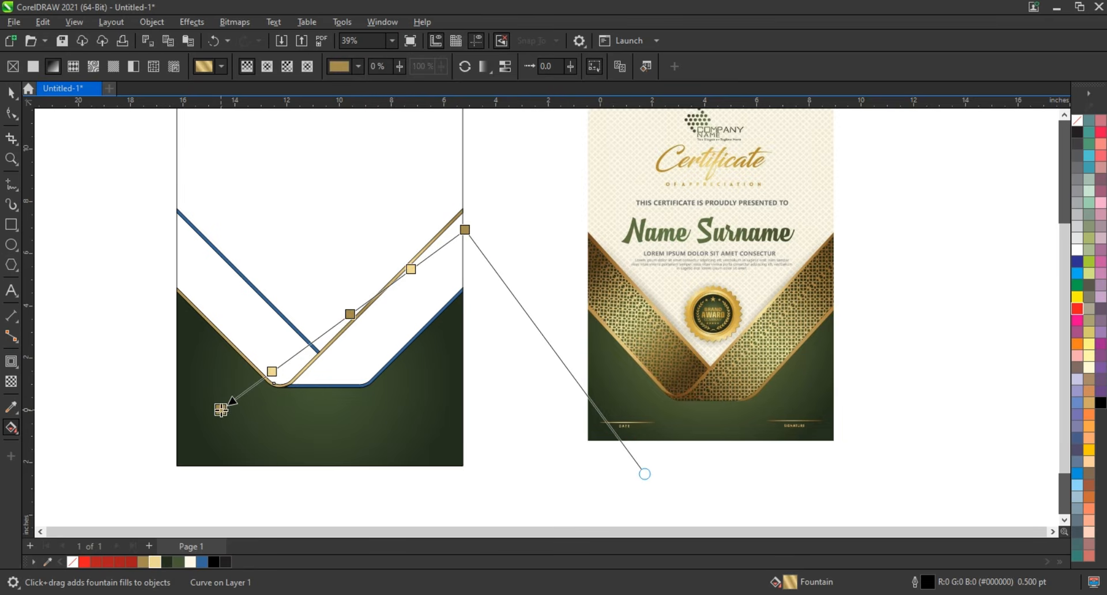
click(11, 92)
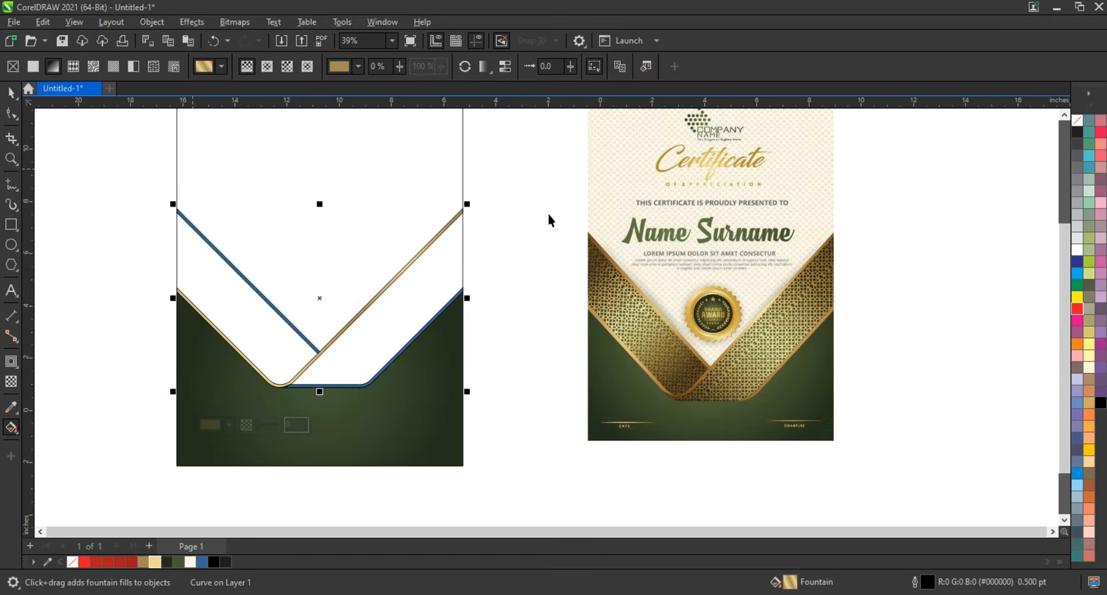
click(520, 236)
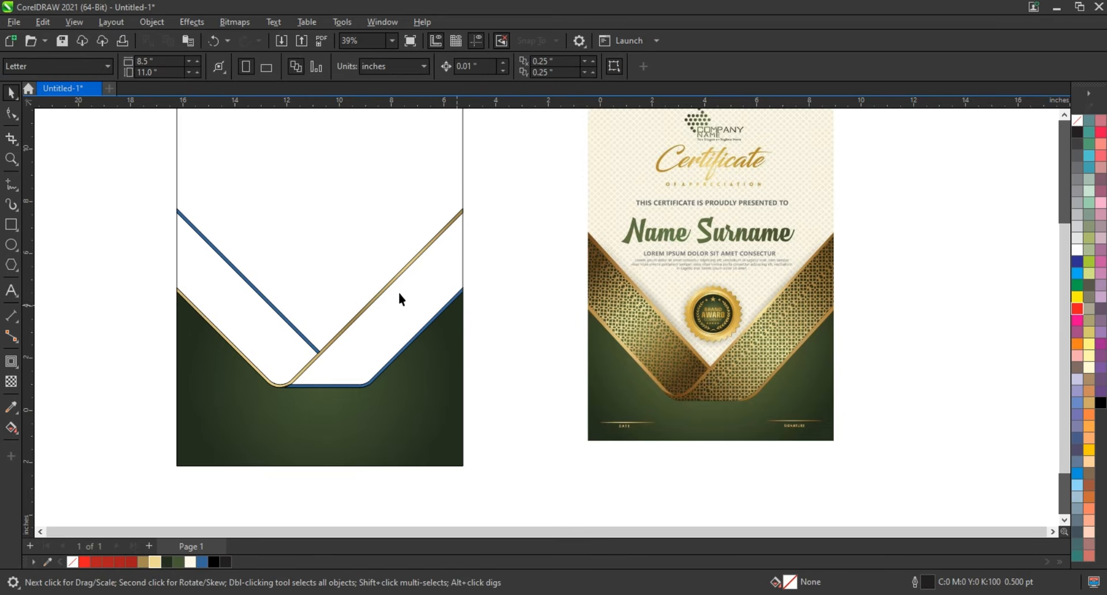
- Try to copy the gold strip's fill to the upper blue strip and the object picked at the right band's lower edge
click(260, 291)
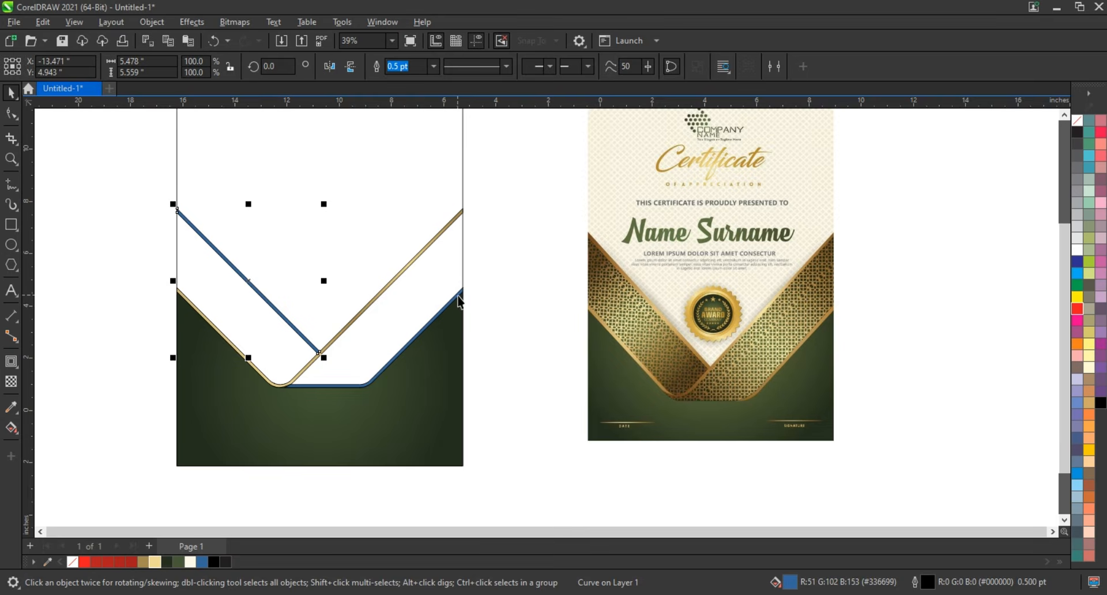
shift+click(459, 296)
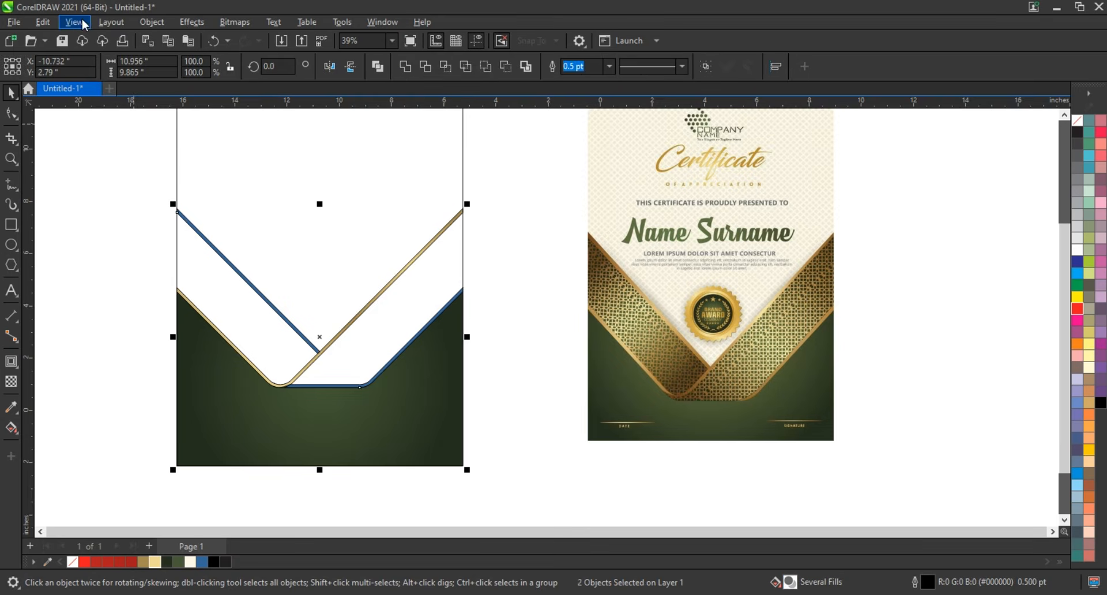
click(43, 22)
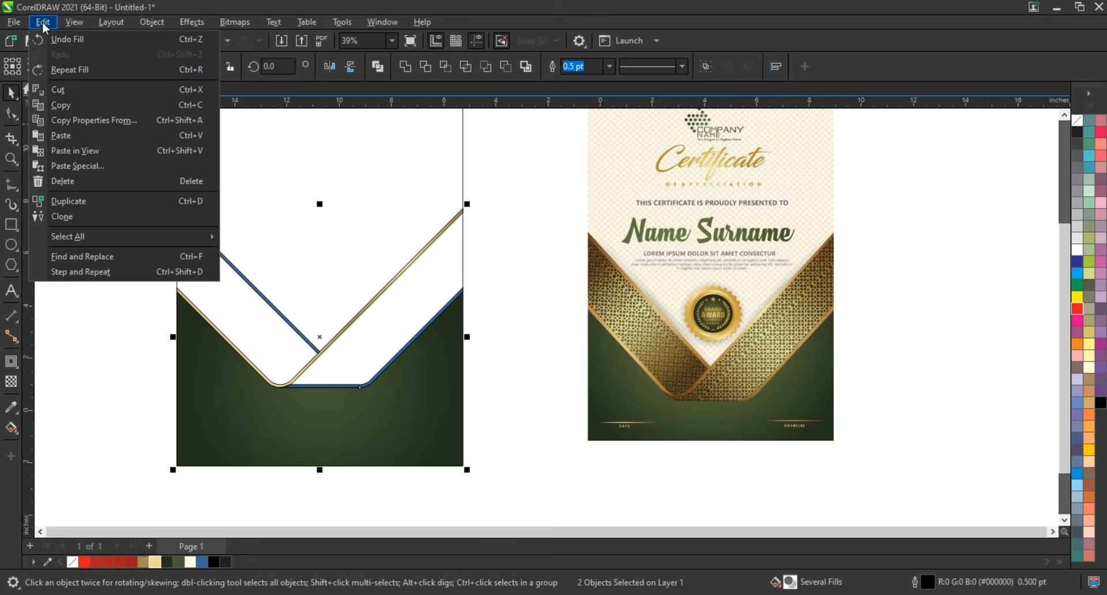
click(78, 119)
click(440, 288)
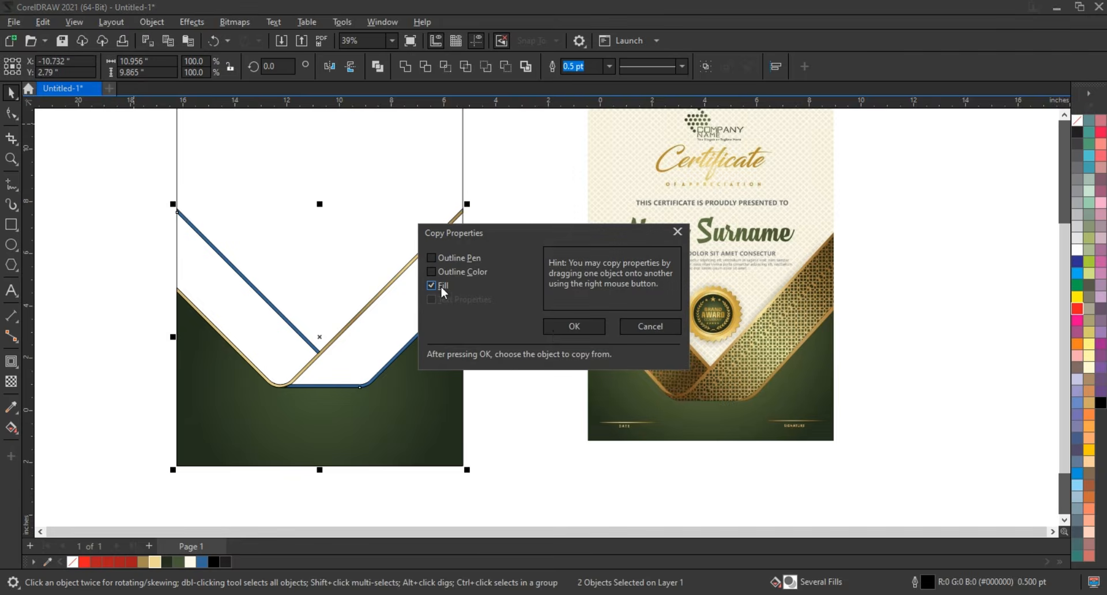
click(579, 331)
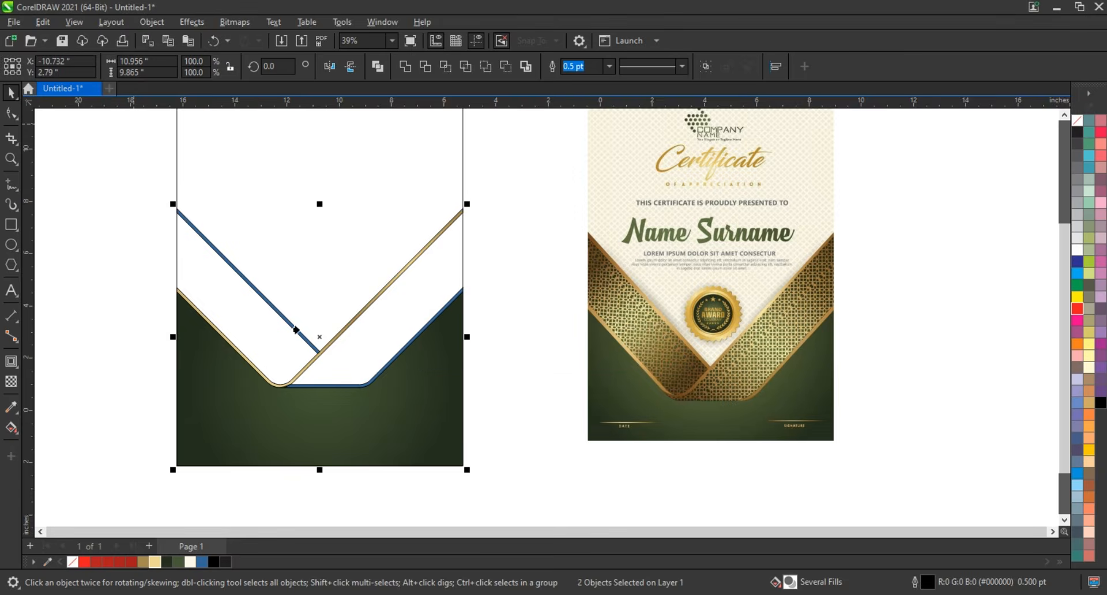
click(340, 333)
click(505, 350)
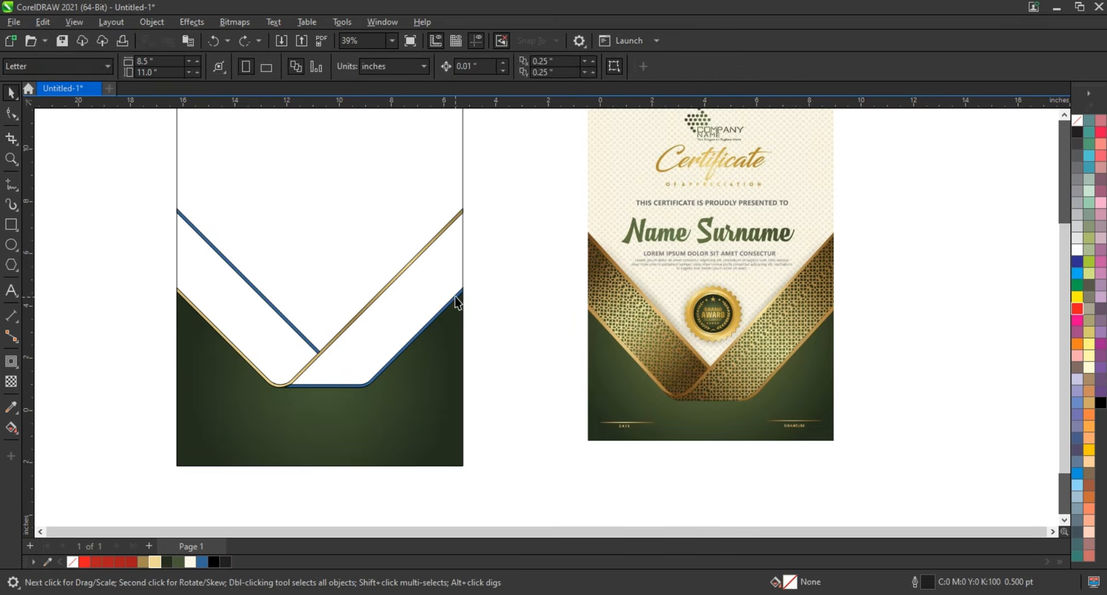
- Copy only the fill of the gold strip at the right band's upper edge onto the three remaining blue strips
click(461, 293)
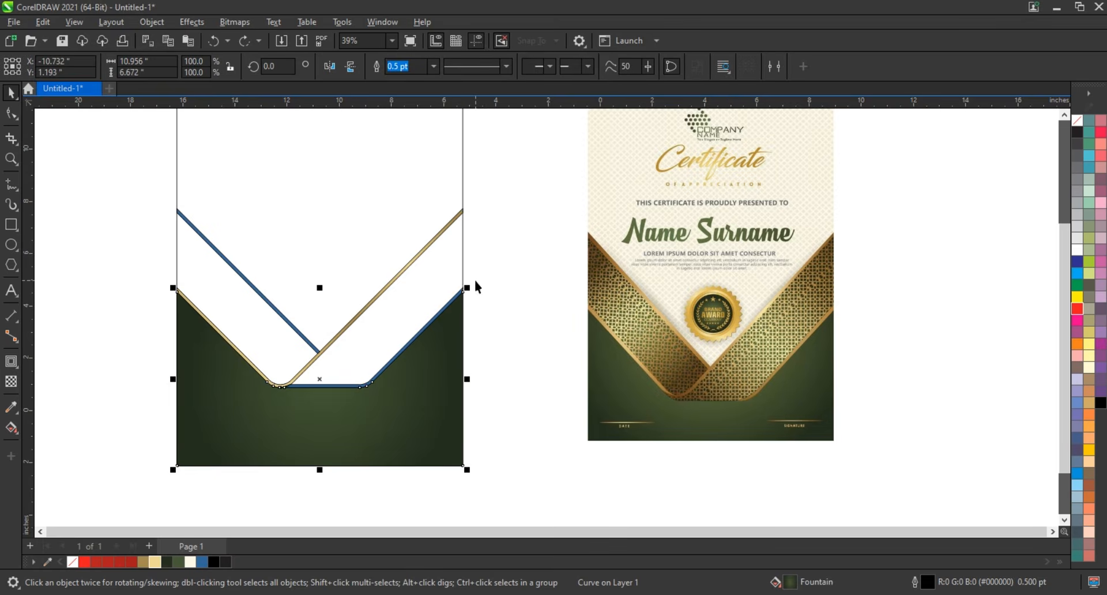
drag(474, 283, 287, 407)
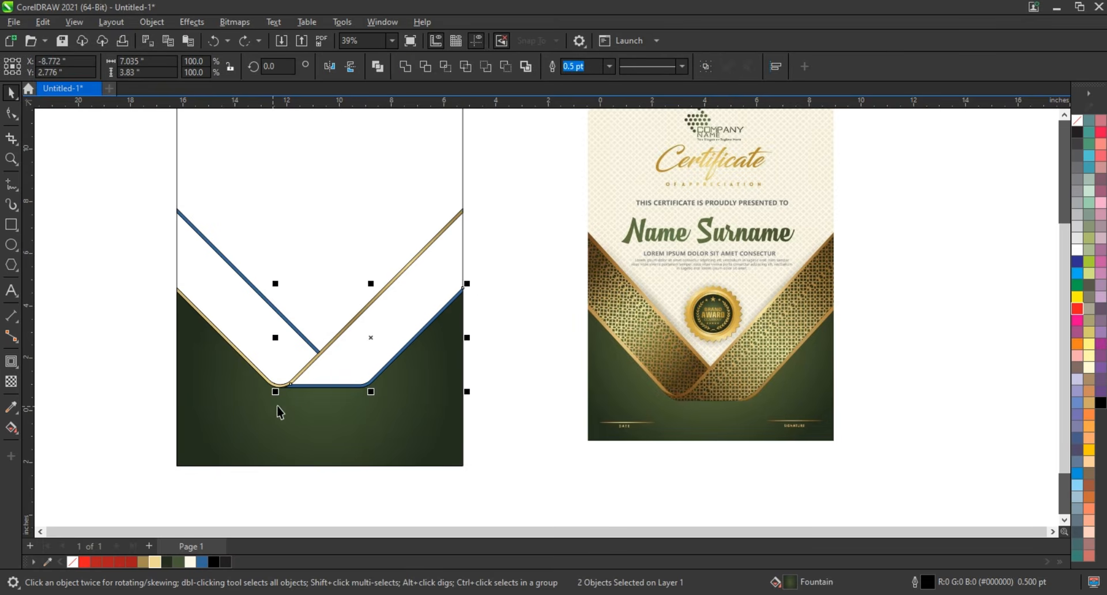
click(243, 281)
click(43, 22)
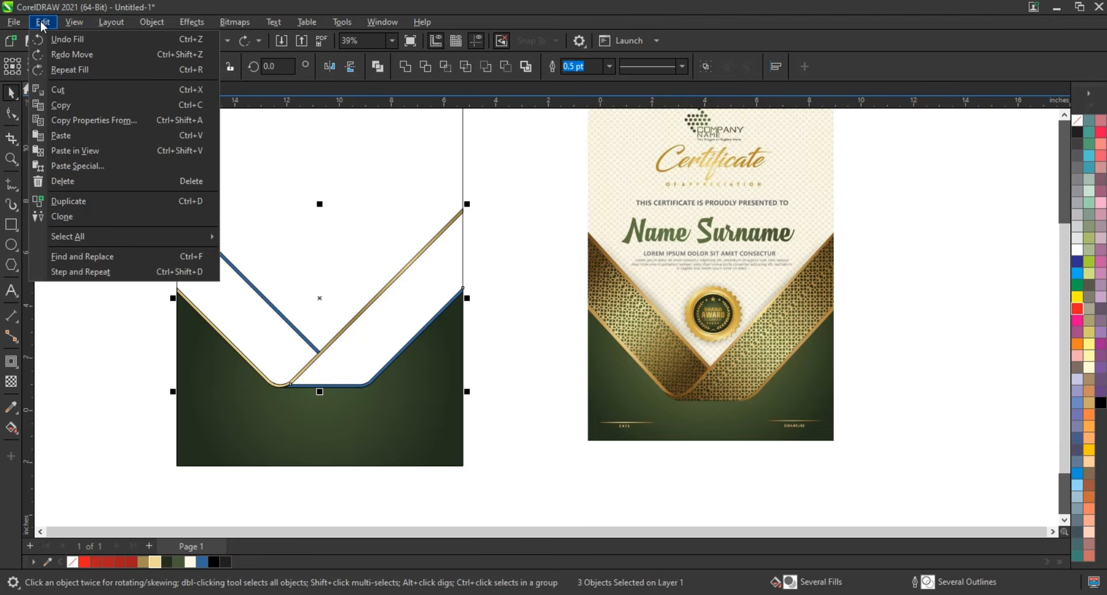
click(92, 120)
click(574, 327)
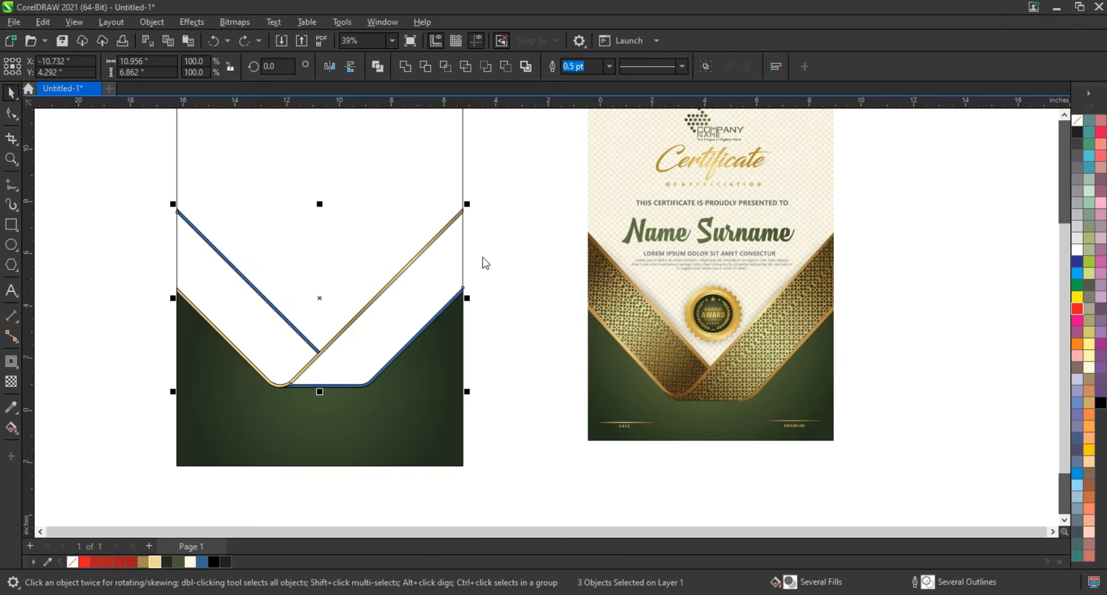
click(453, 217)
click(506, 163)
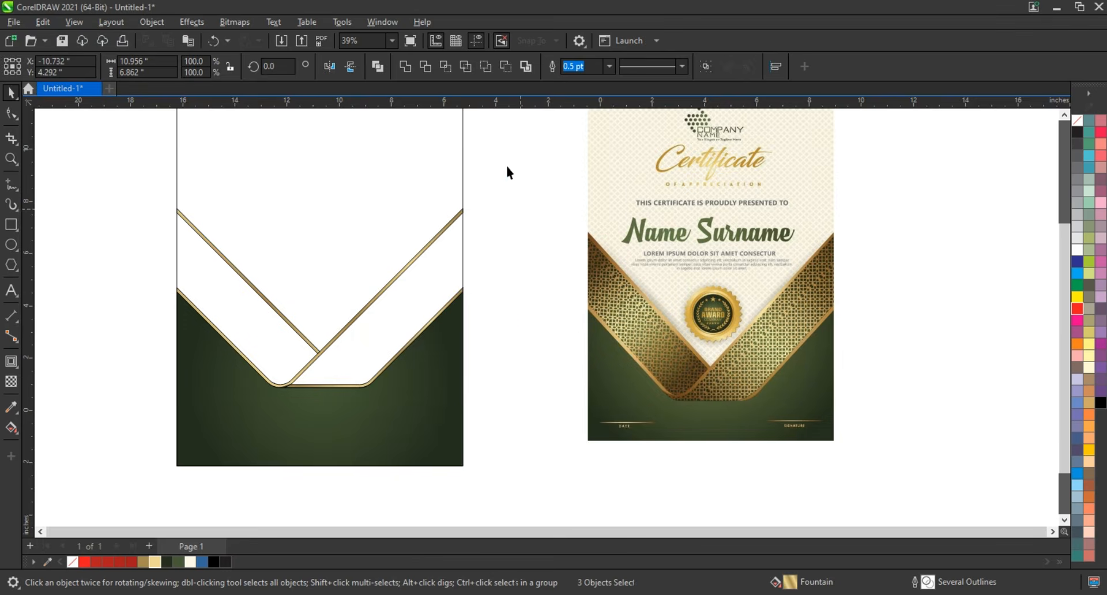
- Remove the outlines from all four gold strips
drag(506, 164, 134, 402)
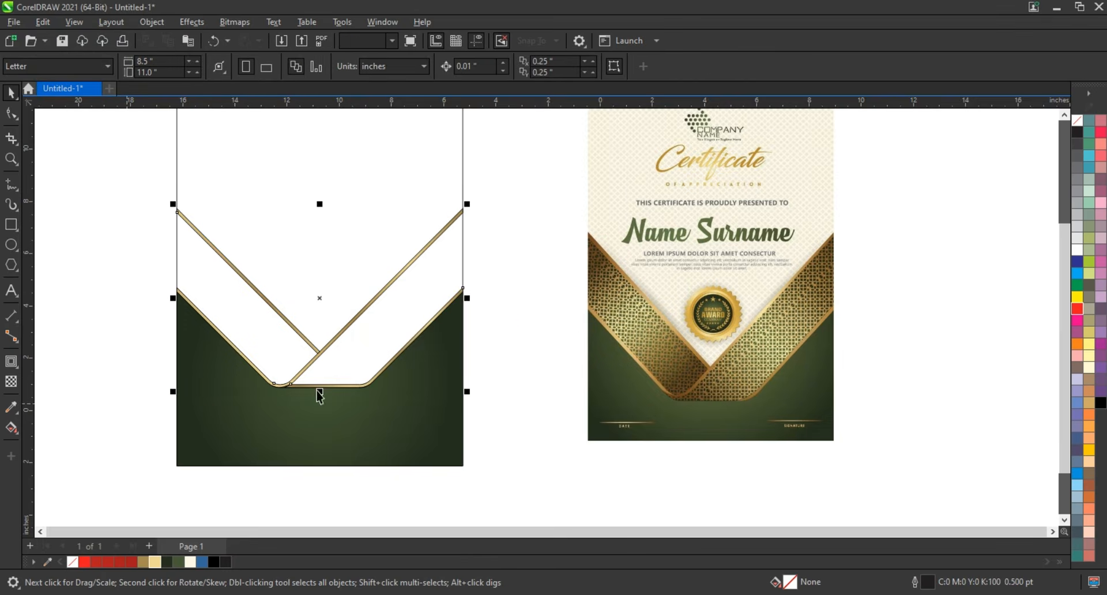
right_click(1077, 126)
click(1048, 137)
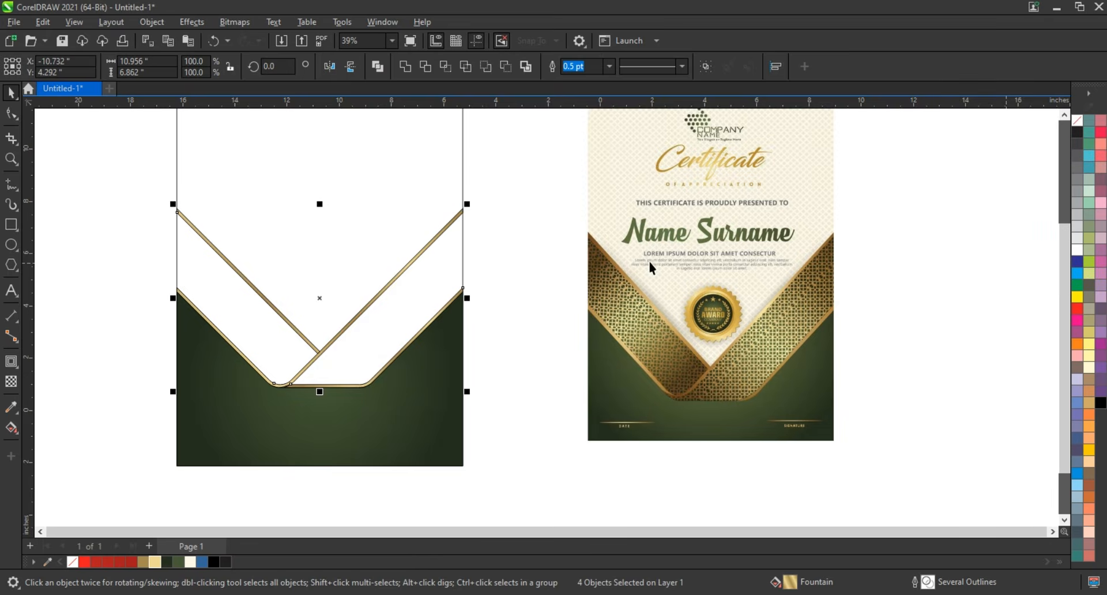
click(555, 268)
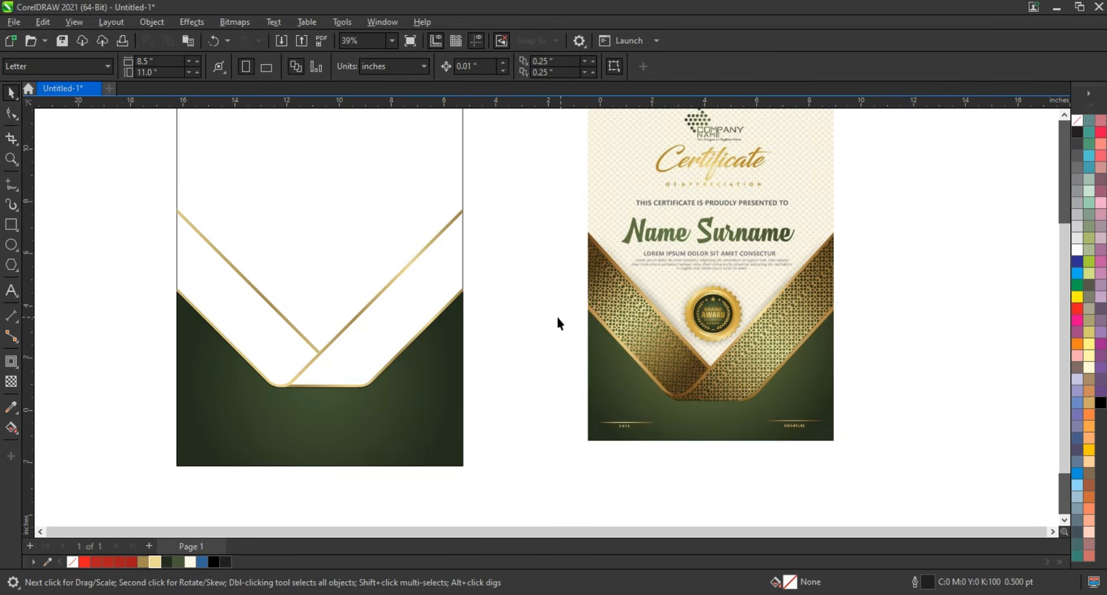
- Create Smart Fill shapes in the two enclosed band areas between the gold strips
click(16, 431)
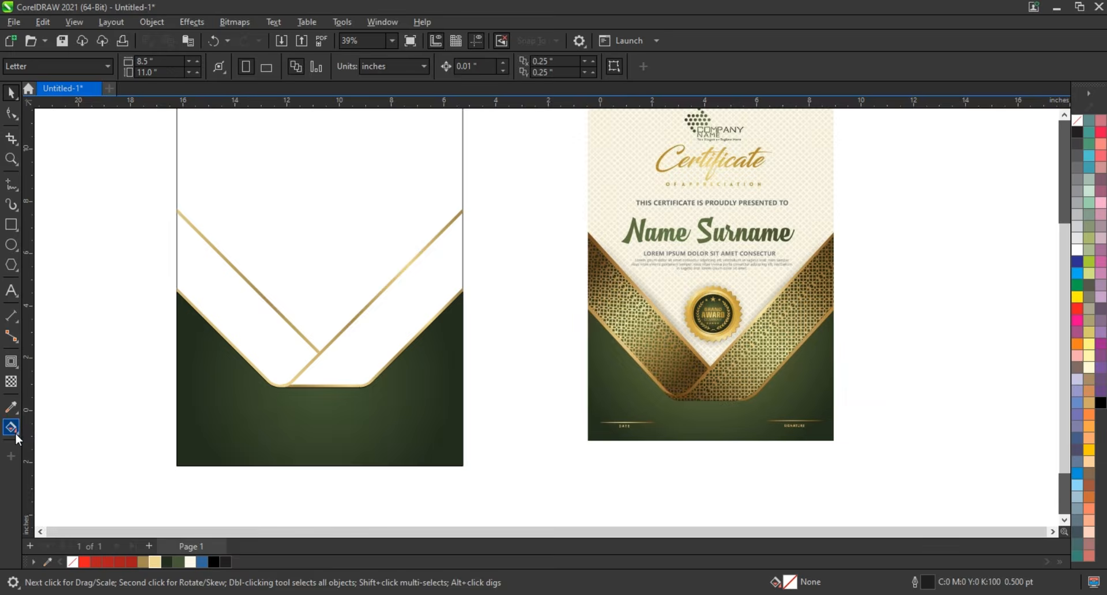
click(52, 443)
click(348, 346)
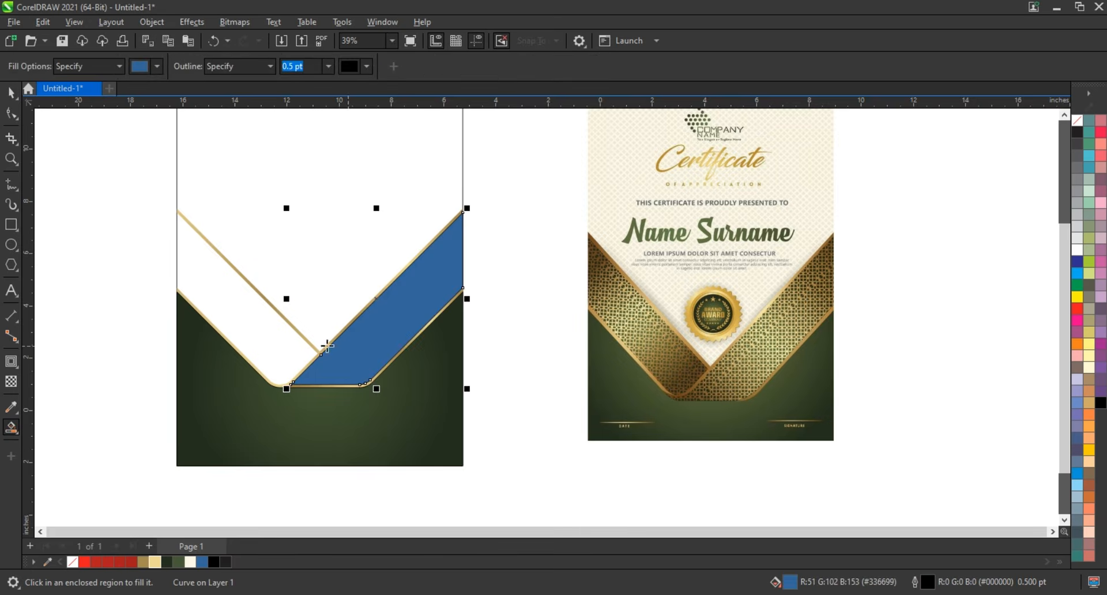
click(274, 335)
click(7, 95)
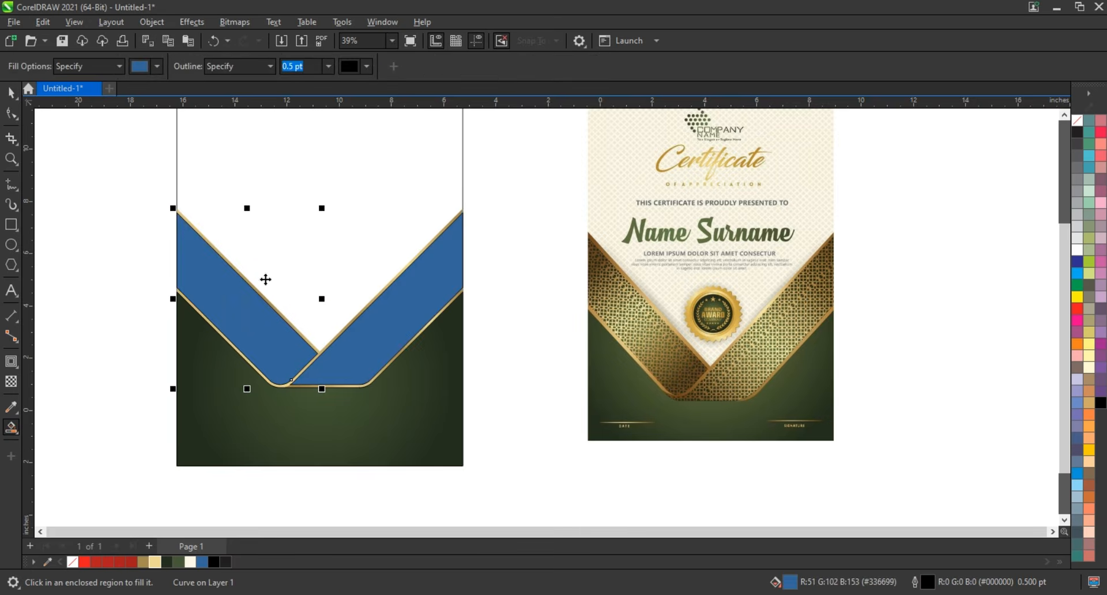
- Fill both band shapes with the dark green from the document's colors
shift+click(370, 374)
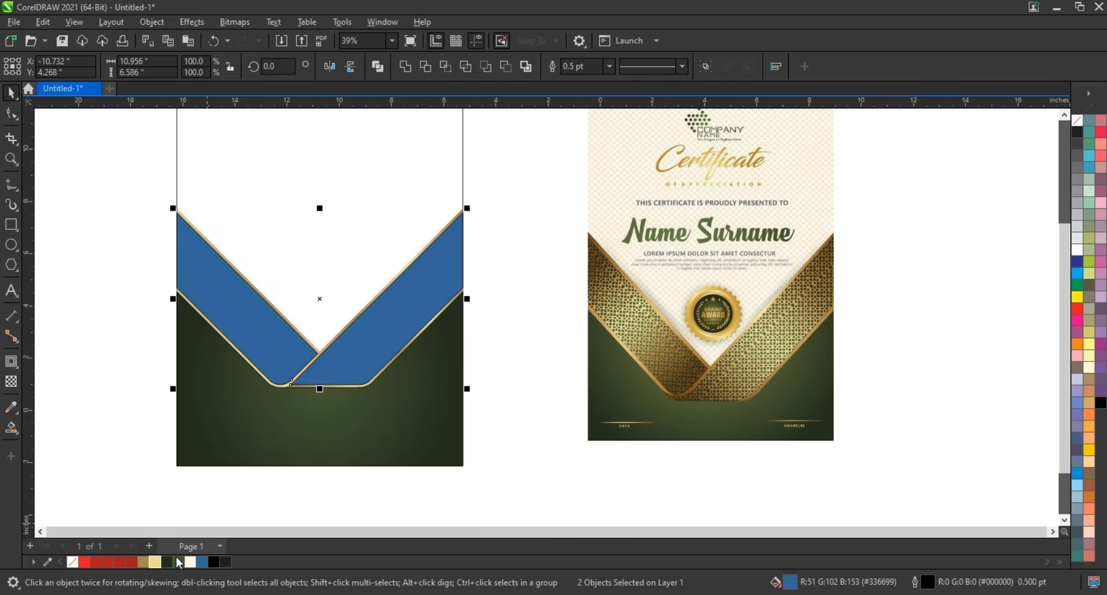
click(167, 562)
click(138, 383)
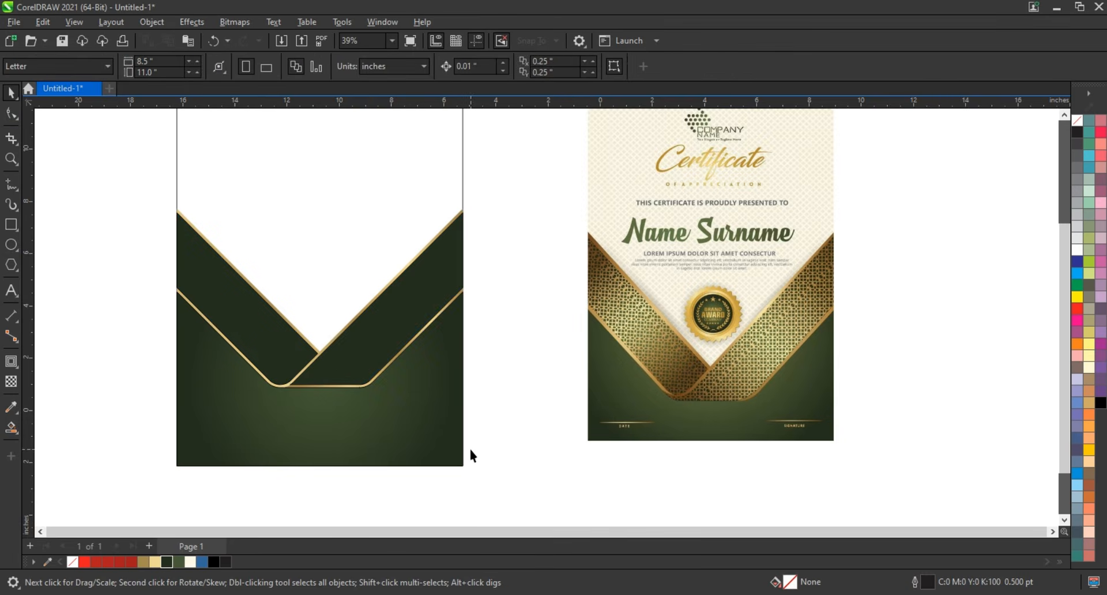
- Fill the page background rectangle with the medium green (#455936)
scroll(471, 455, down, 1)
click(357, 285)
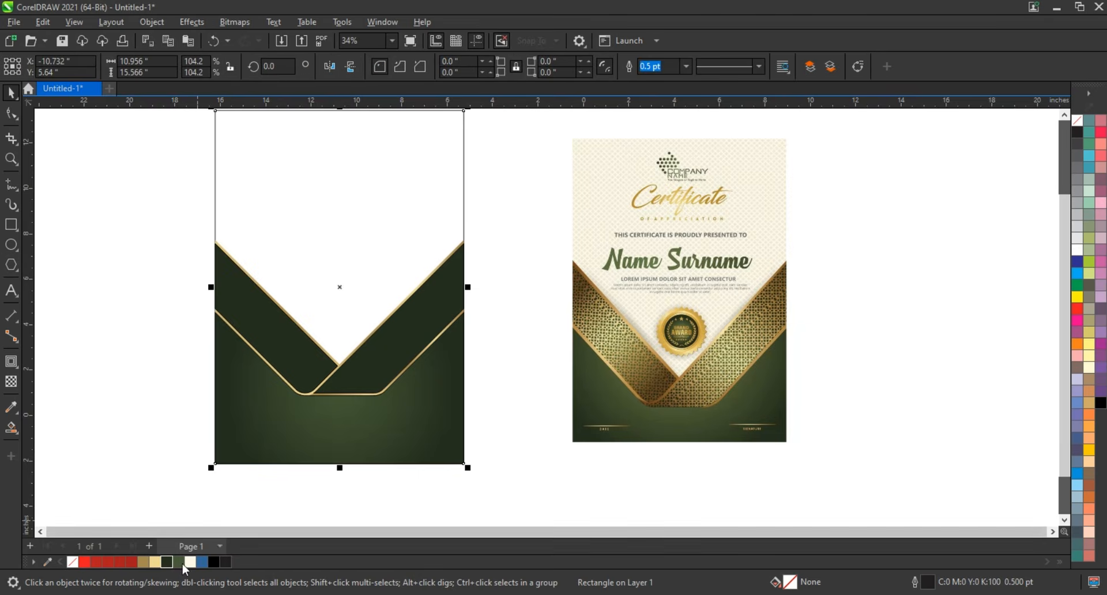
click(156, 563)
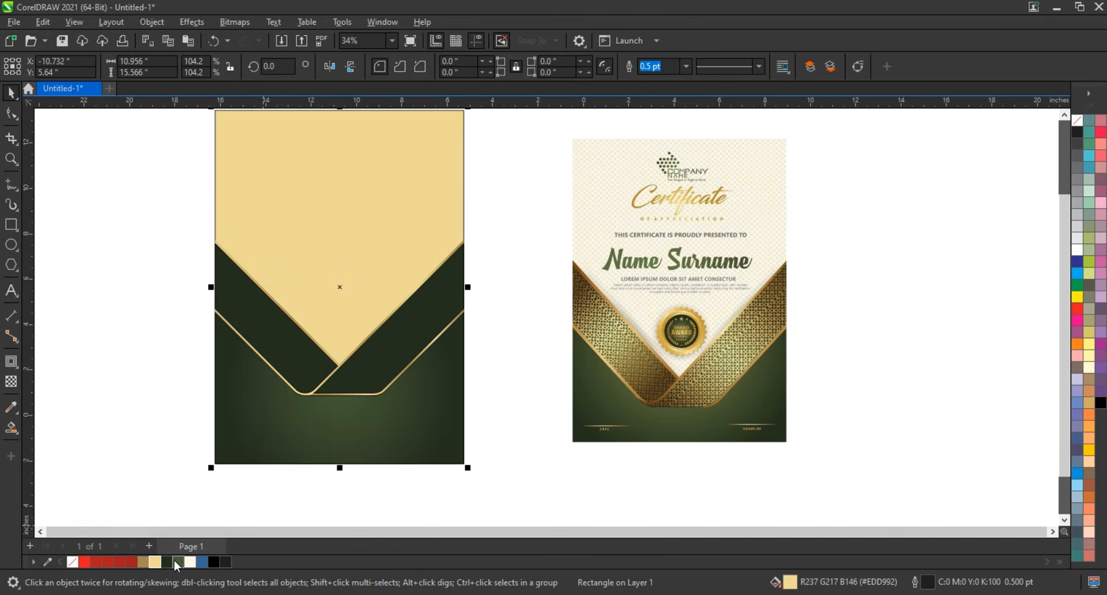
click(180, 562)
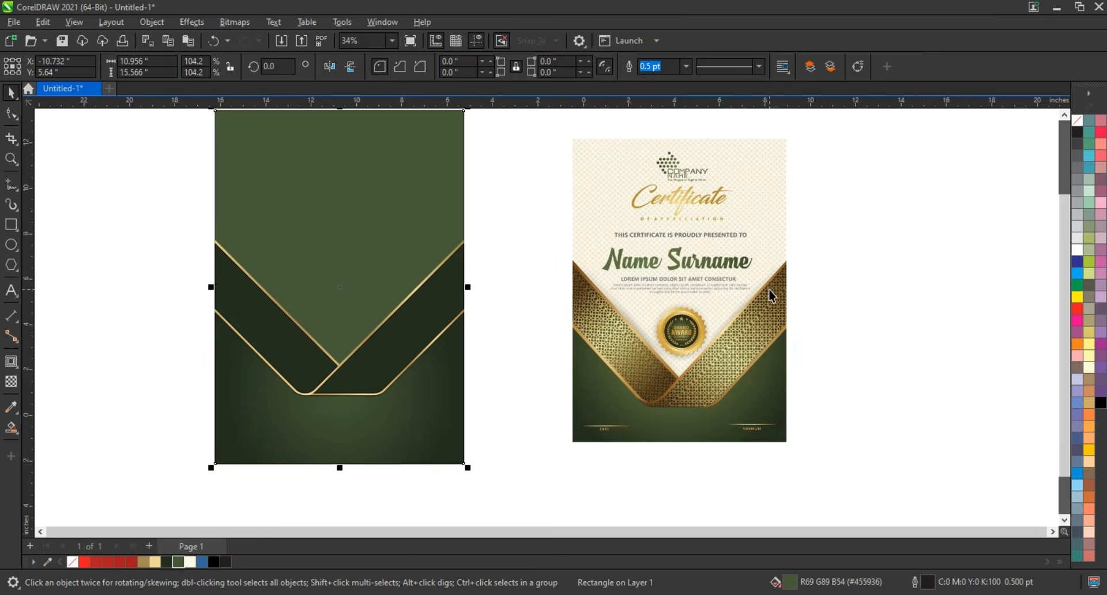
- Draw a vertical line about 10.26 inches tall in the empty area beside the certificate and set its outline width to 3 pt
scroll(525, 368, down, 1)
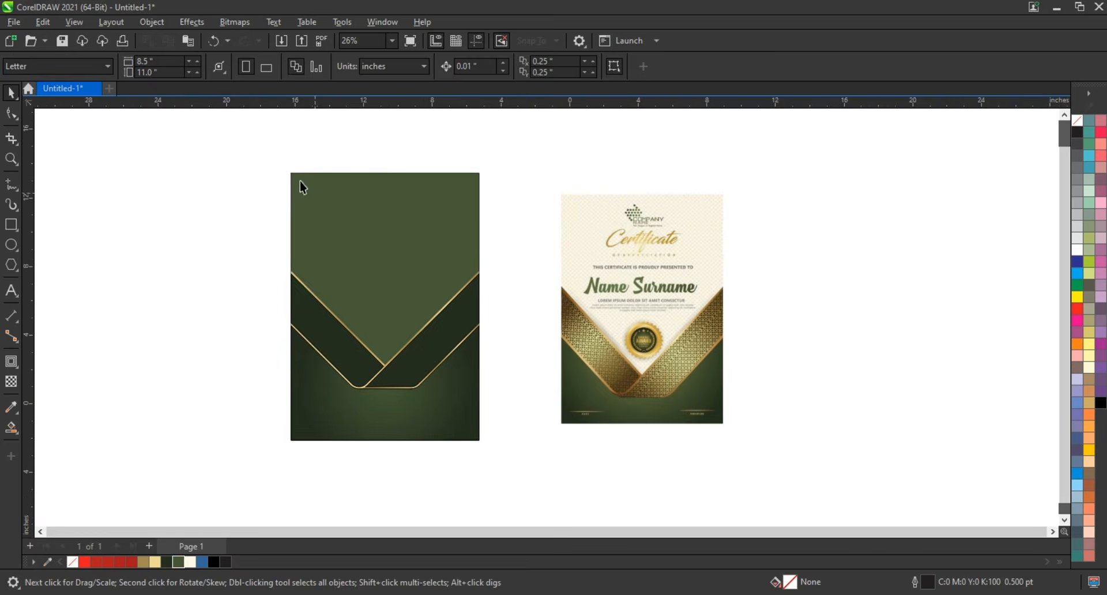
drag(240, 138, 777, 461)
key(shift+F2)
click(606, 207)
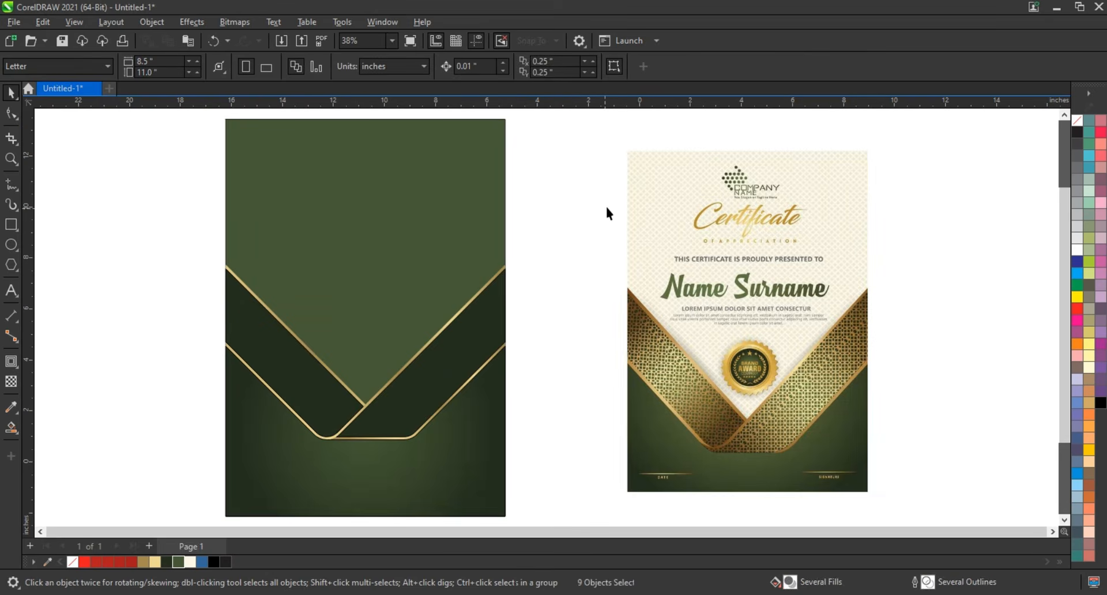
click(11, 184)
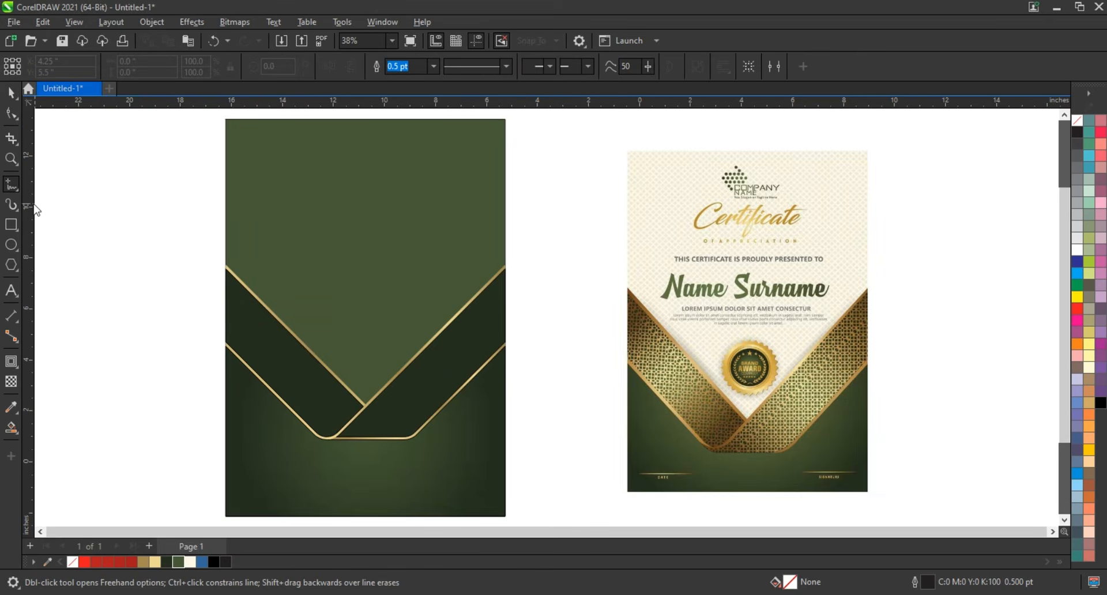
click(84, 157)
click(85, 424)
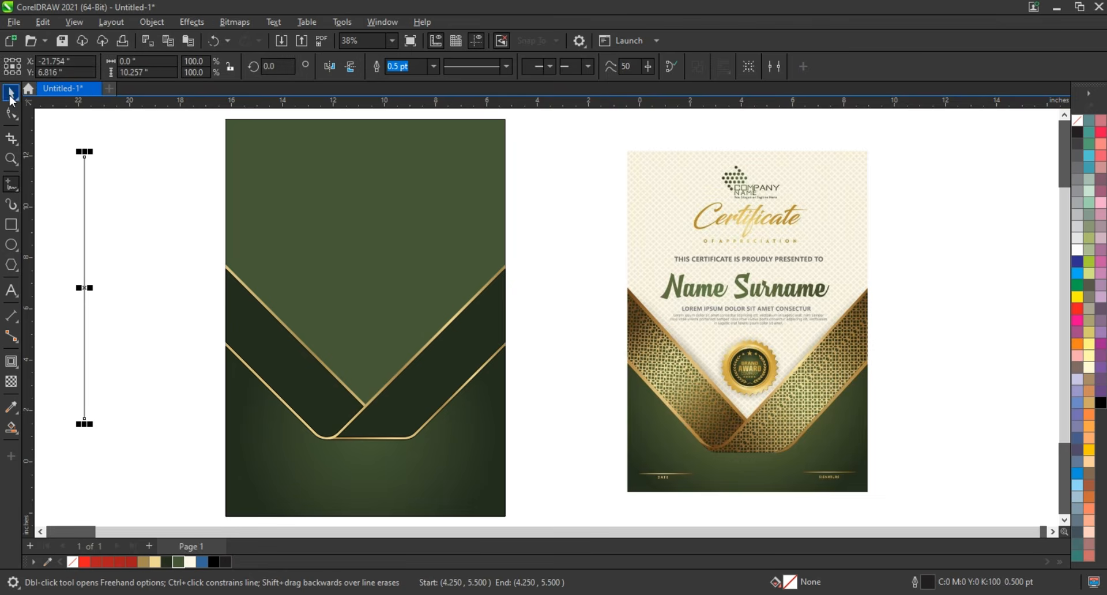
key(shift+F2)
key(space)
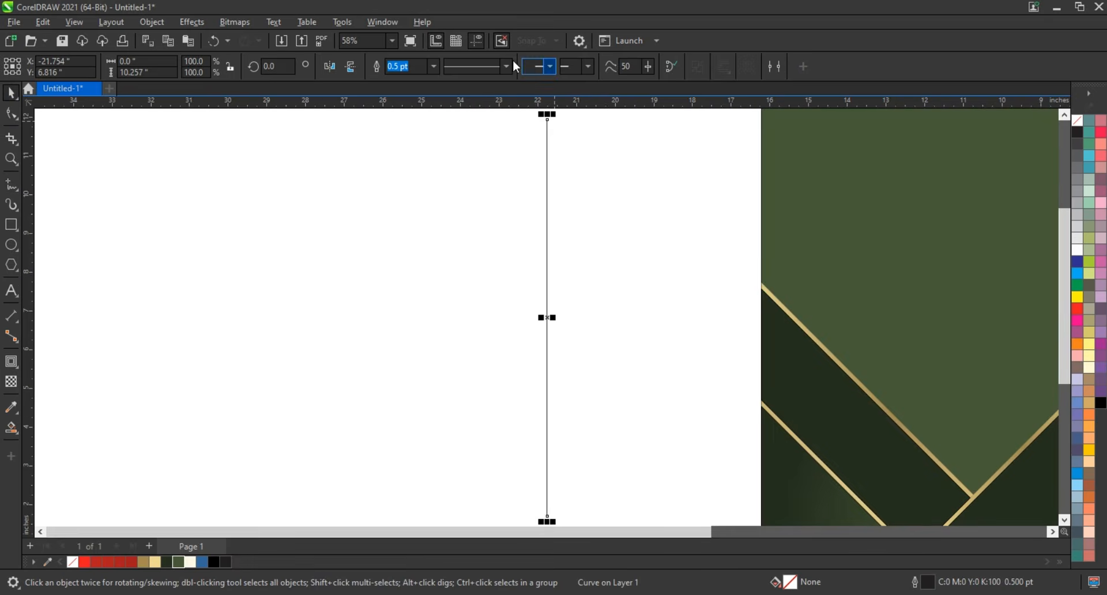
click(438, 66)
click(412, 151)
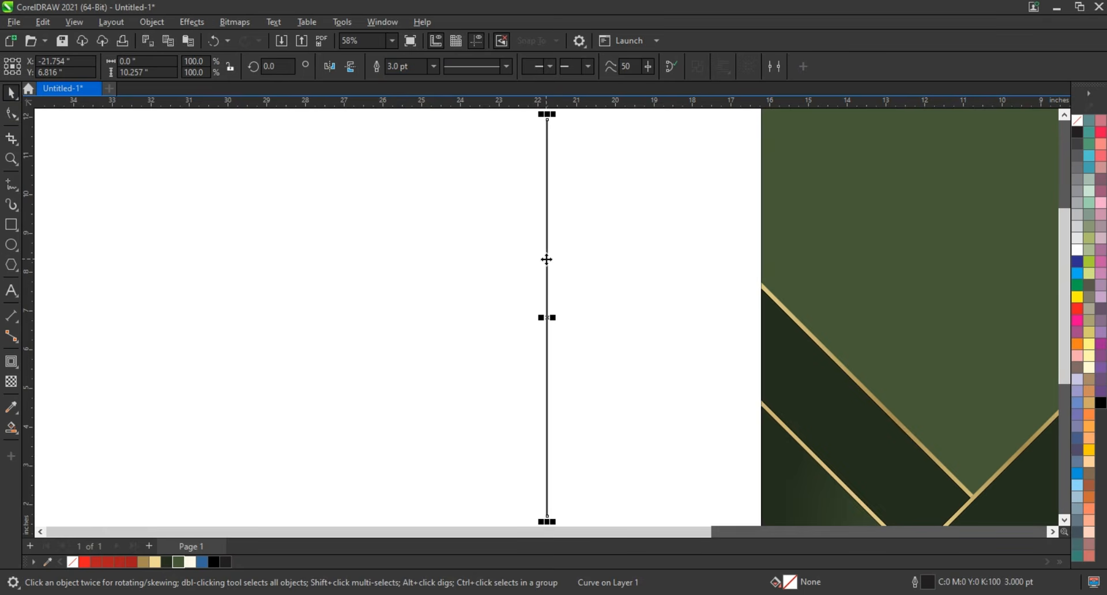
- Copy the vertical line about 0.18 inch to its left and repeat the duplication until there is a row of 64 evenly spaced lines
drag(547, 259, 540, 260)
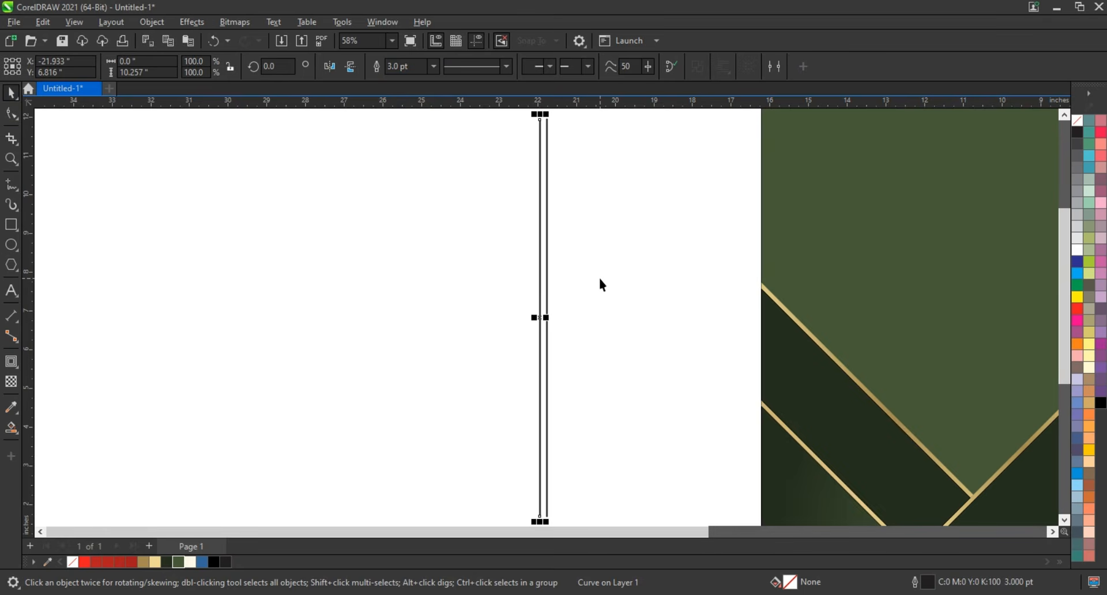
key(ctrl+r)
key(ctrl+r)
key(ctrl+r)
key(ctrl+r)
key(ctrl+r)
key(ctrl+r)
key(ctrl+r)
key(ctrl+r)
key(ctrl+r)
key(ctrl+r)
key(ctrl+r)
key(ctrl+r)
key(ctrl+r)
key(ctrl+r)
key(ctrl+r)
key(ctrl+r)
key(ctrl+r)
key(ctrl+r)
key(ctrl+r)
key(ctrl+r)
key(ctrl+r)
key(ctrl+r)
key(ctrl+r)
key(ctrl+r)
key(ctrl+r)
key(ctrl+r)
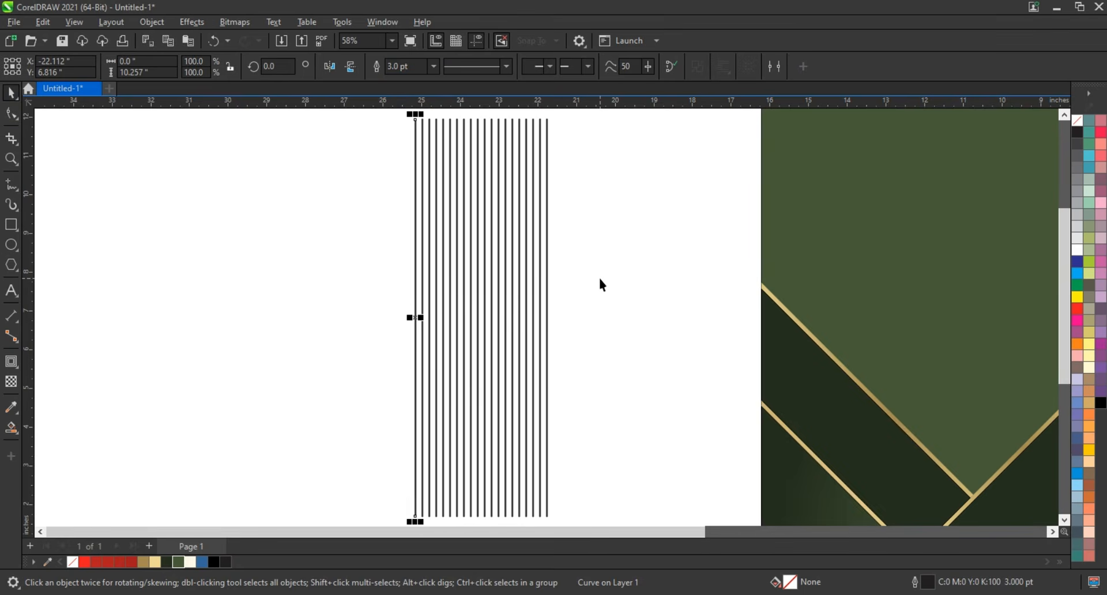
key(ctrl+r)
key(ctrl+r)
key(ctrl+r)
key(ctrl+r)
key(ctrl+r)
key(ctrl+r)
key(ctrl+r)
key(ctrl+r)
key(ctrl+r)
key(ctrl+r)
key(ctrl+r)
key(ctrl+r)
key(ctrl+r)
key(ctrl+r)
key(ctrl+r)
key(ctrl+r)
key(ctrl+r)
key(ctrl+r)
key(ctrl+r)
key(ctrl+r)
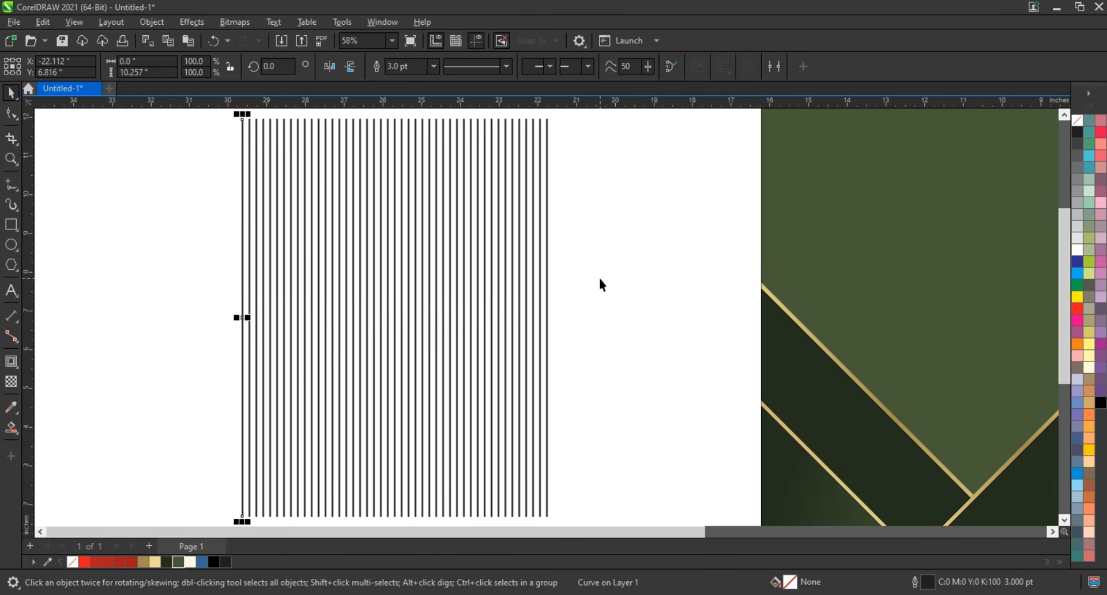
key(ctrl+r)
key(ctrl+r)
key(ctrl+r)
key(ctrl+r)
key(ctrl+r)
key(ctrl+r)
scroll(600, 273, down, 3)
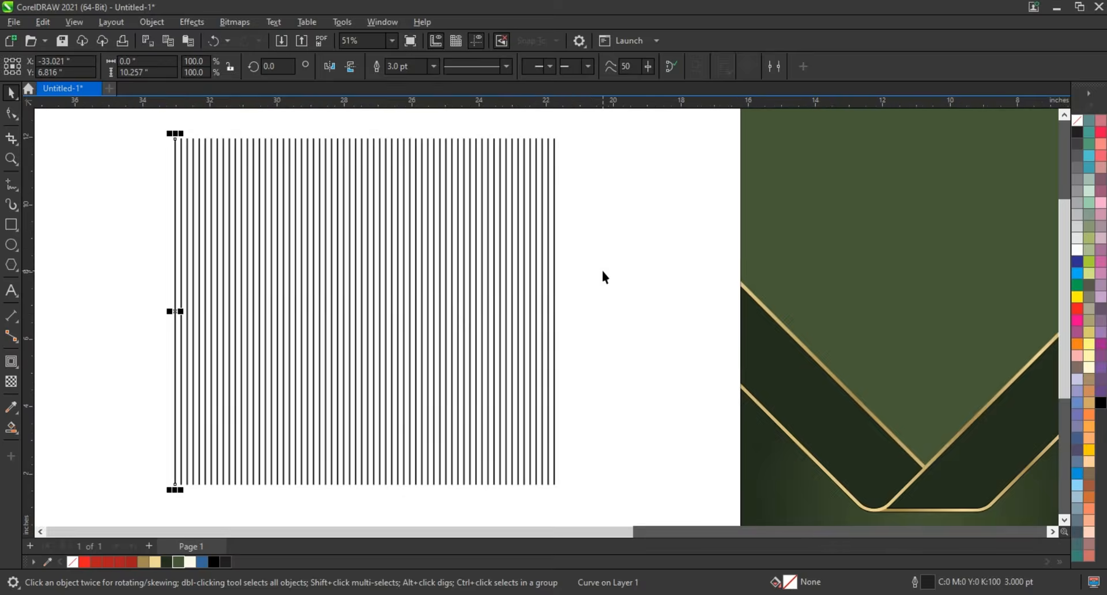
- Add a copy of all the lines rotated by 90 degrees to form a grid and stretch the horizontal lines to about 12.08 inches wide
drag(607, 461, 629, 486)
click(489, 290)
drag(572, 165, 520, 407)
right_click(520, 408)
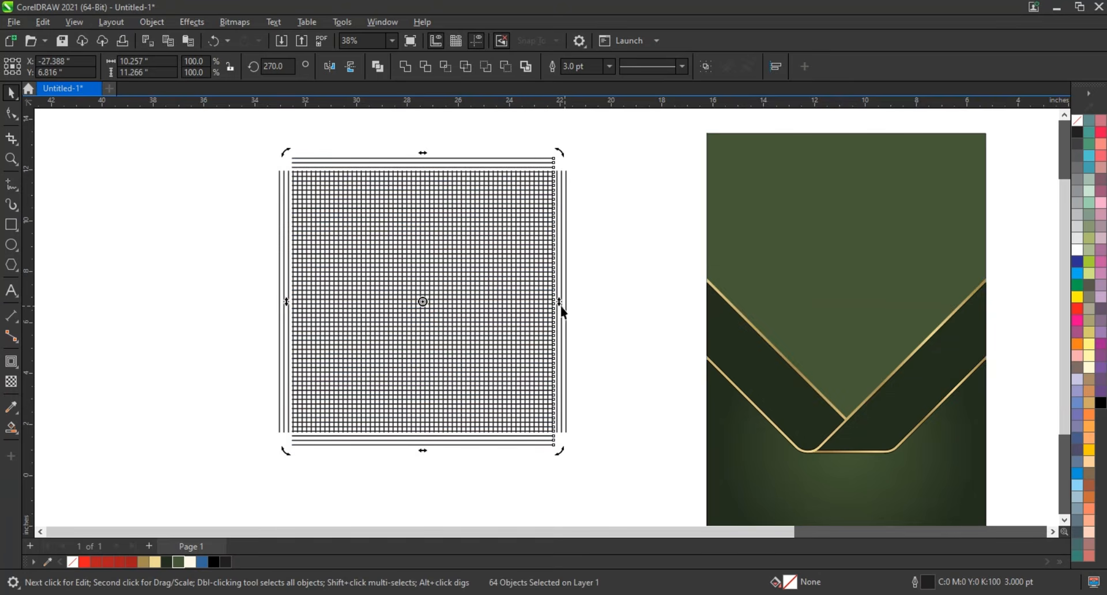
click(527, 166)
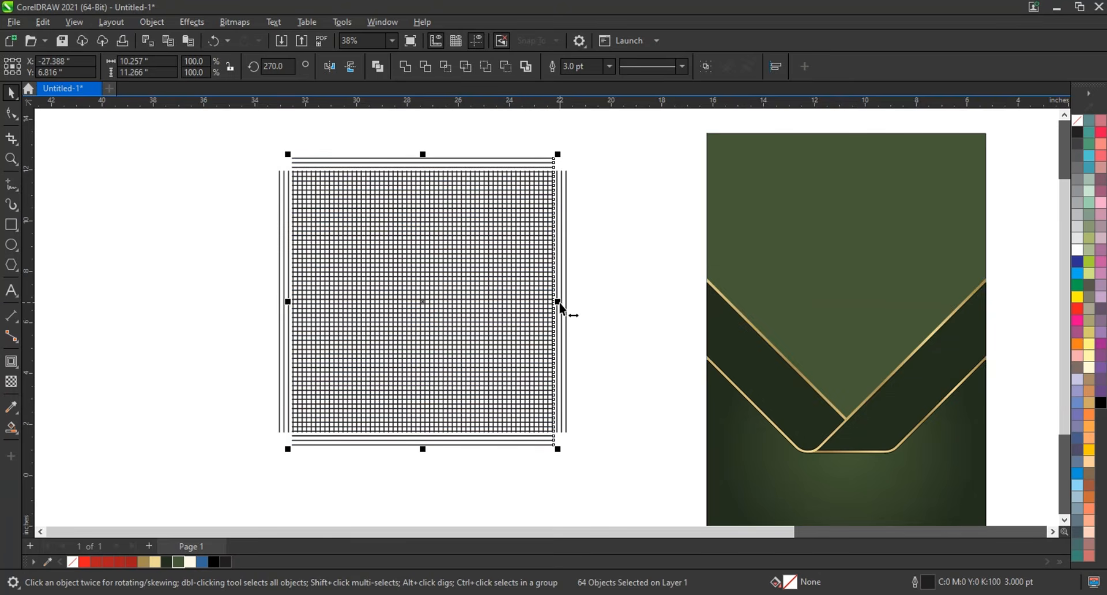
drag(557, 301, 582, 305)
- Combine all the vertical and horizontal grid lines into a single curve
drag(614, 143, 239, 468)
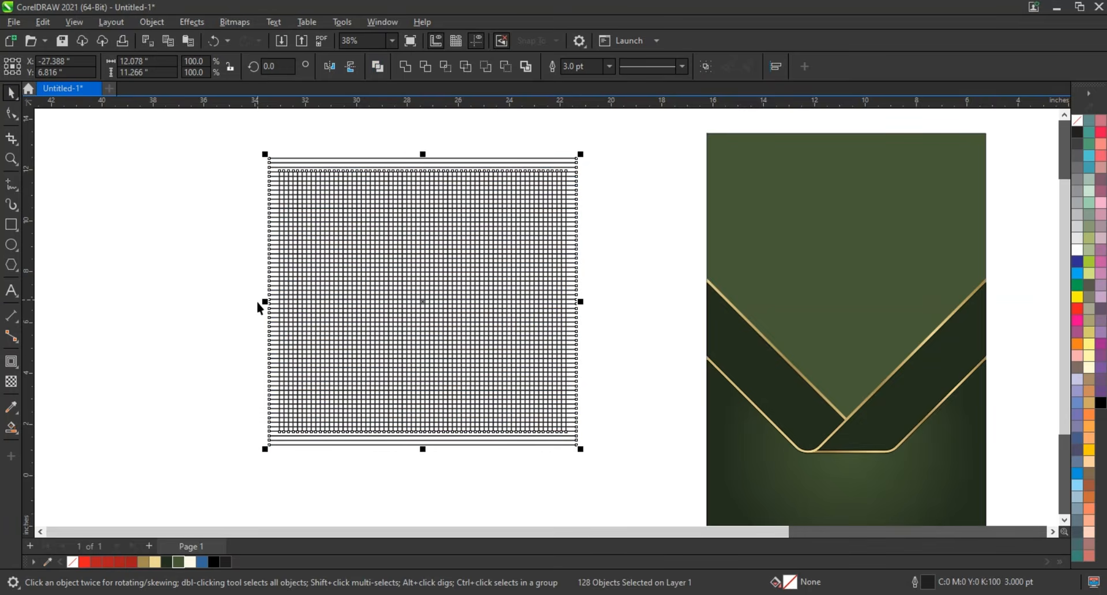
scroll(258, 308, down, 1)
key(ctrl+l)
- Enlarge the grid to about 126.5% and move it over the upper part of the green certificate
drag(422, 238, 441, 212)
drag(353, 300, 558, 288)
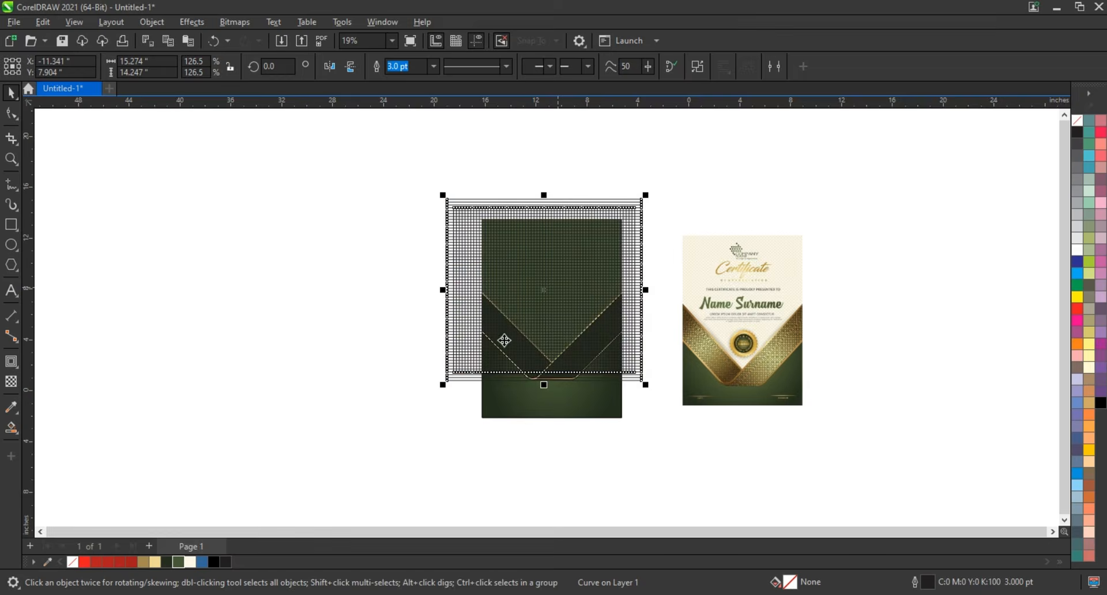
- Rotate the grid 45 degrees over the certificate so that its lines run diagonally
scroll(570, 324, up, 1)
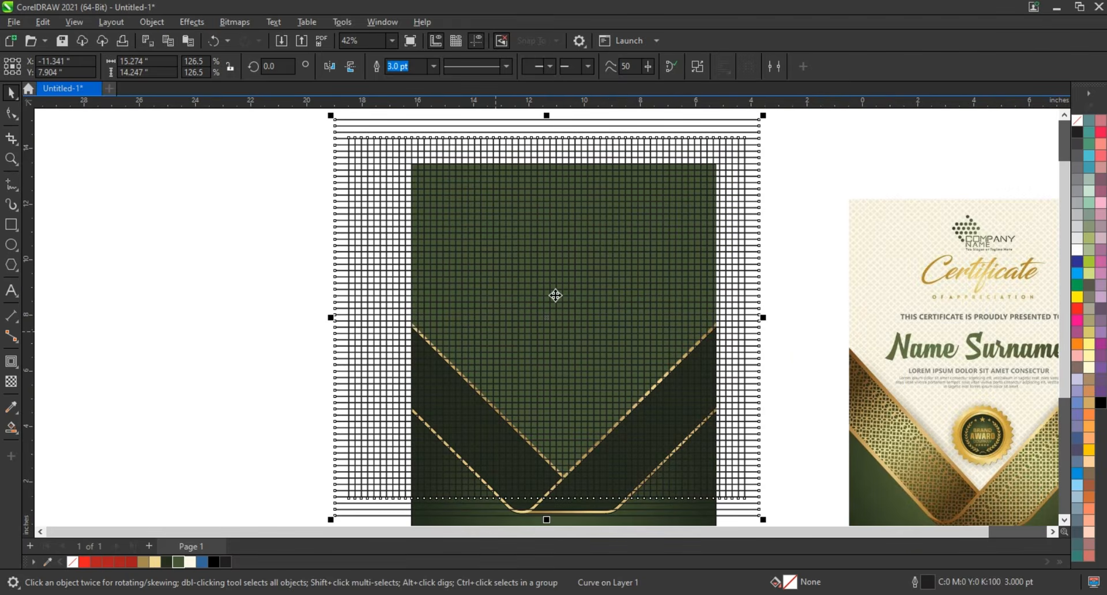
click(555, 295)
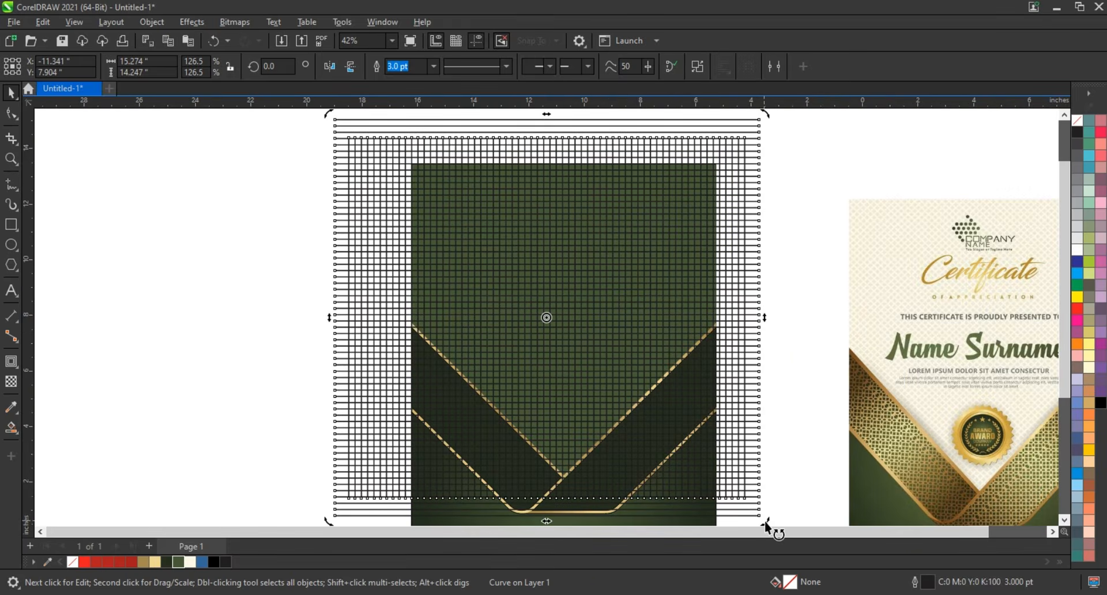
drag(764, 520, 788, 291)
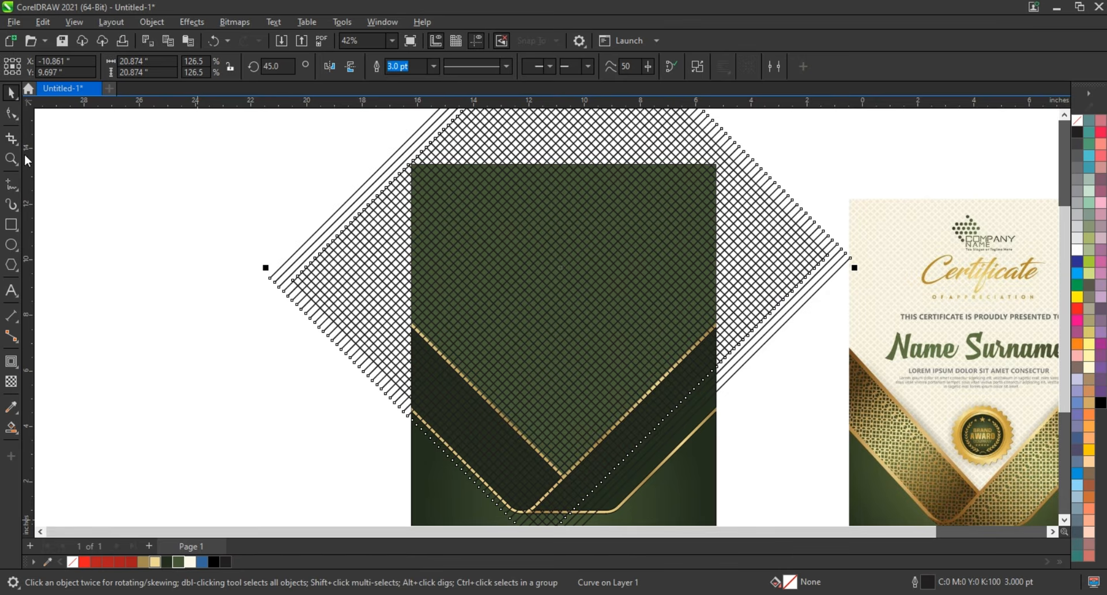
- Set the diagonal grid's outline color to the light gold (#EDD992)
right_click(148, 562)
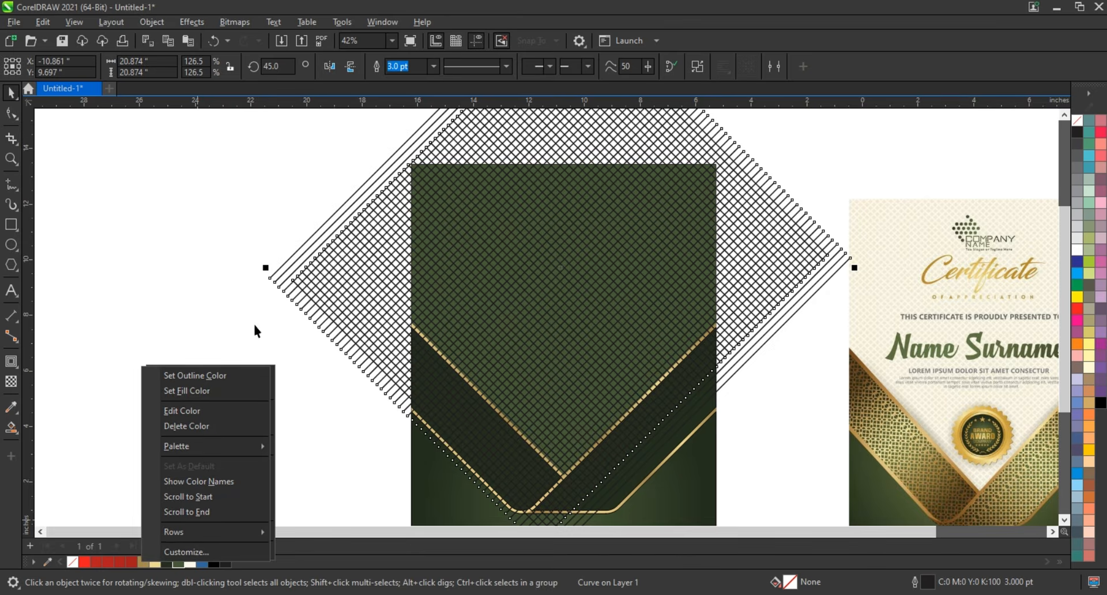
key(Escape)
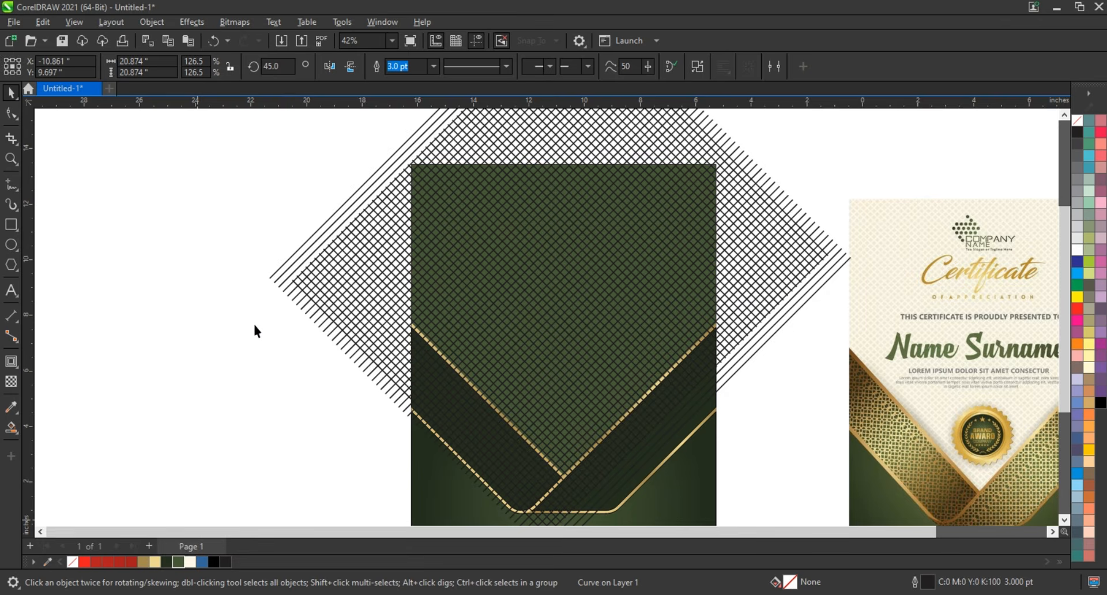
right_click(159, 565)
click(185, 374)
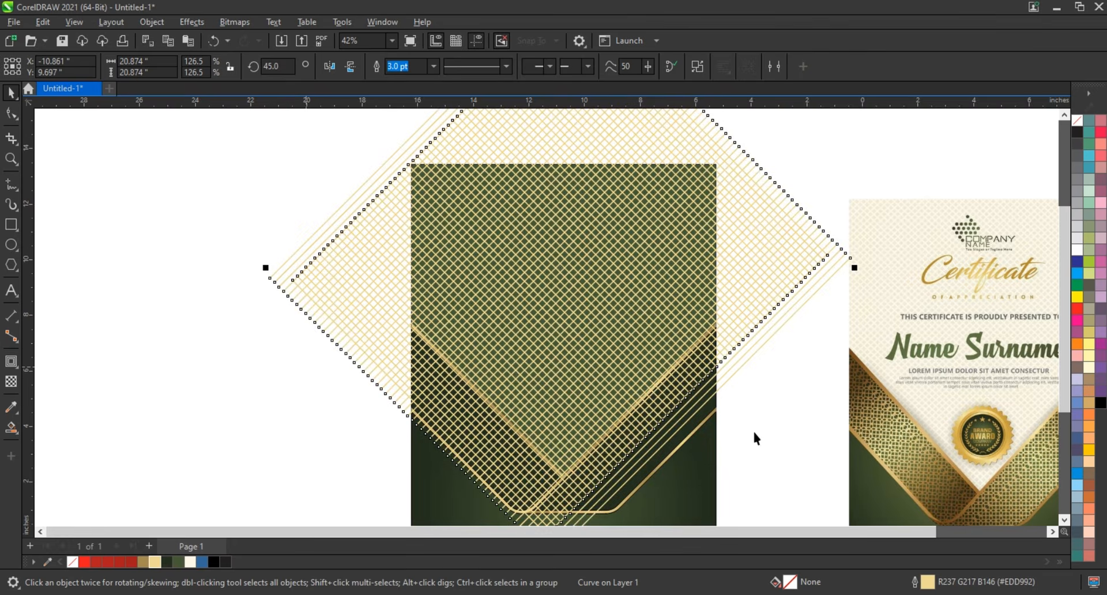
- Narrow the diagonal grid to about 19.7 in wide and clip it inside the certificate's background rectangle
drag(855, 267, 839, 286)
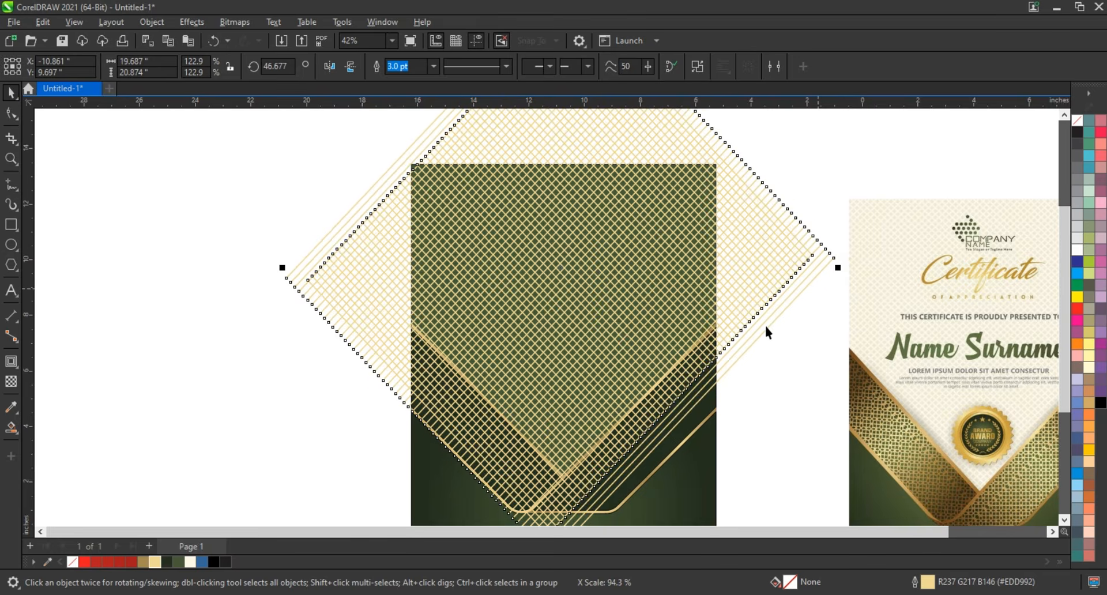
key(shift+Page_Down)
key(Escape)
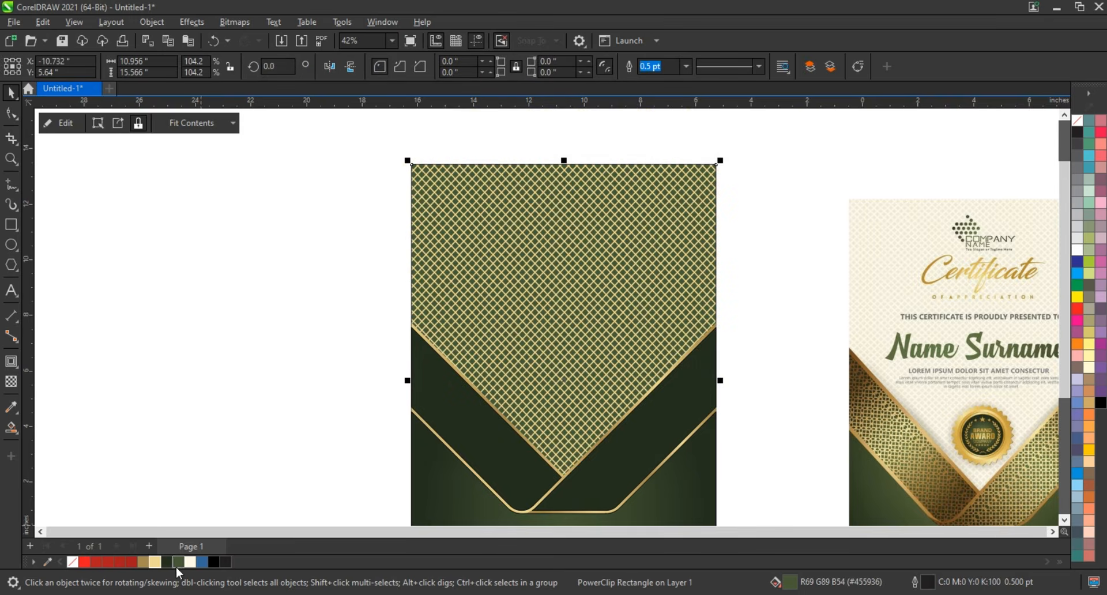
- Fill the certificate's background rectangle behind the clipped grid with white
click(1077, 249)
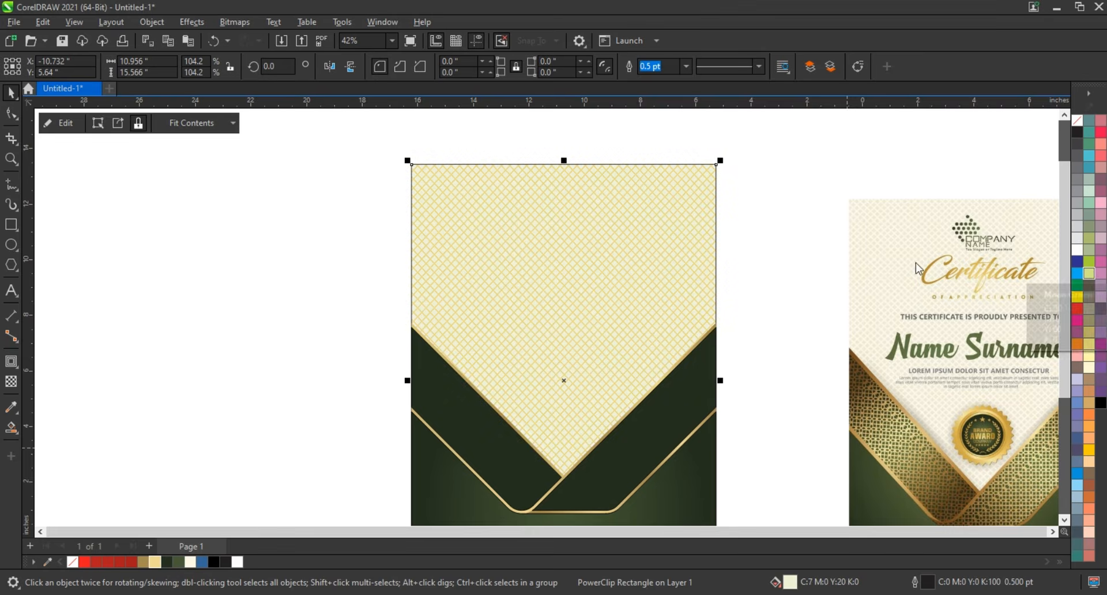
click(271, 242)
scroll(275, 246, down, 2)
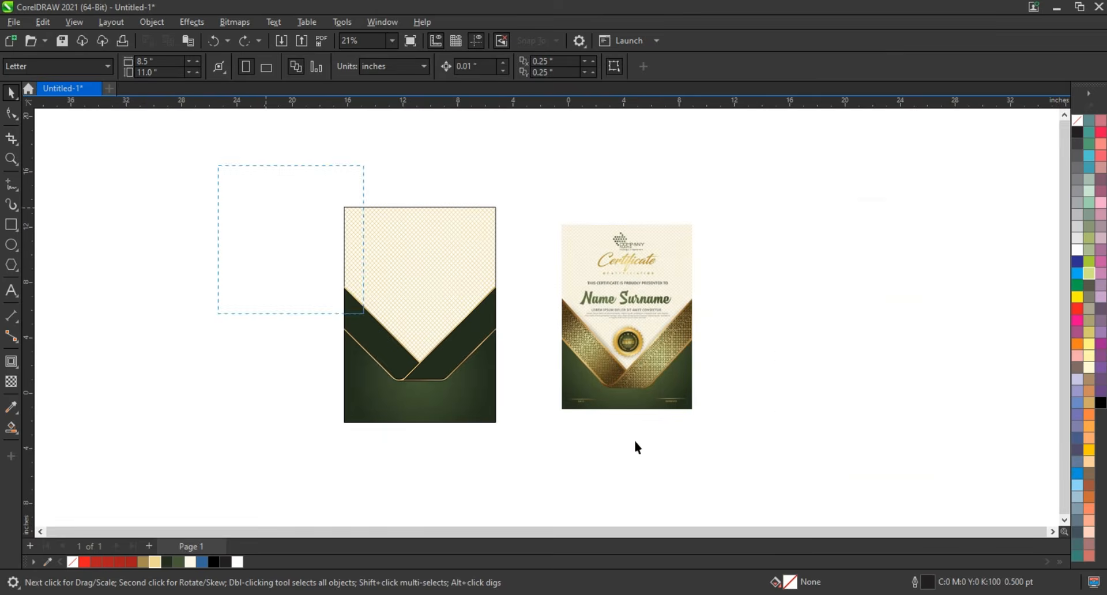
- Draw a six-sided polygon about 1.3 by 1.12 in on the empty canvas beside the green certificate
drag(635, 442, 782, 468)
key(shift+F2)
click(609, 443)
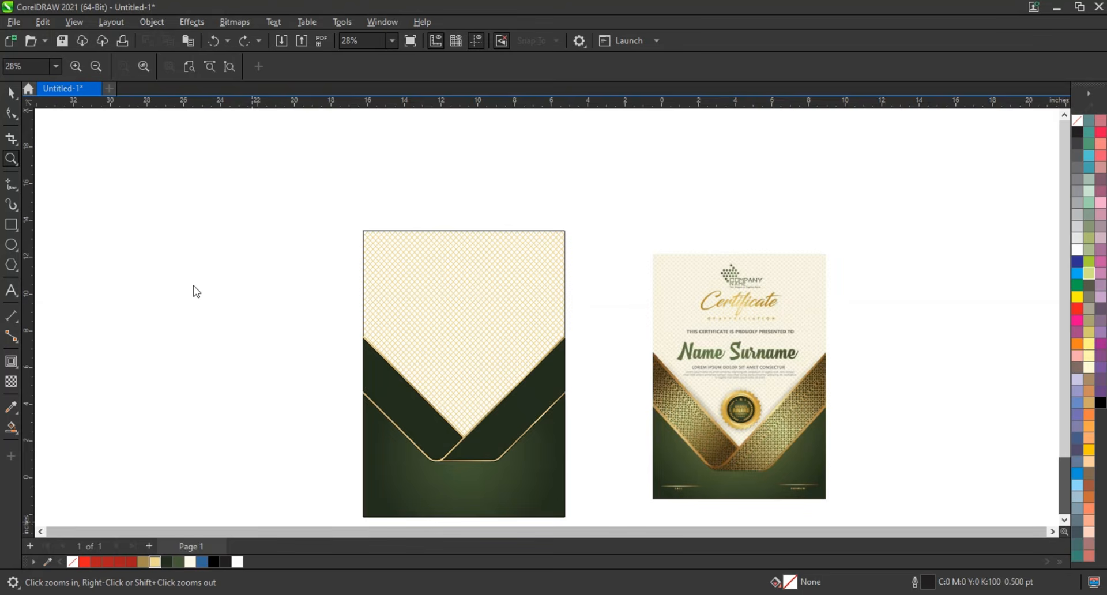
drag(176, 276, 312, 386)
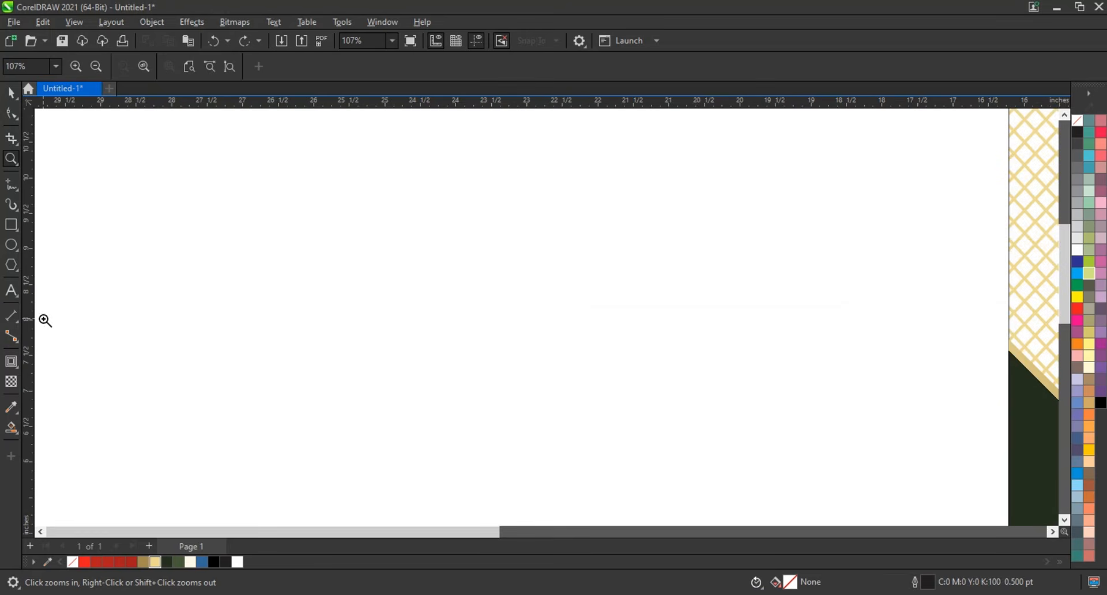
click(14, 265)
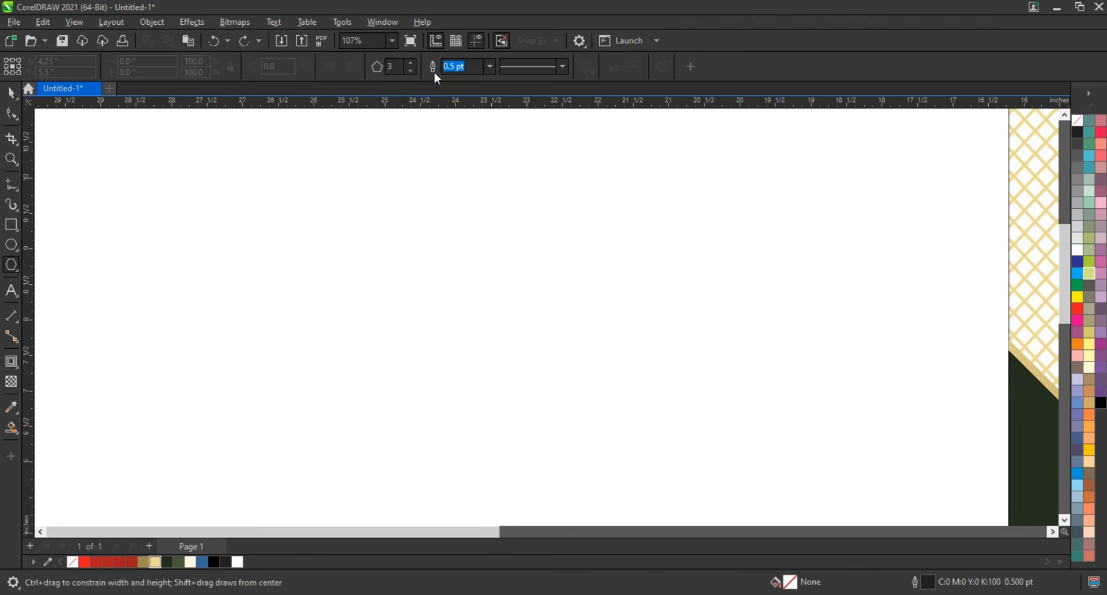
click(413, 64)
drag(390, 224, 431, 271)
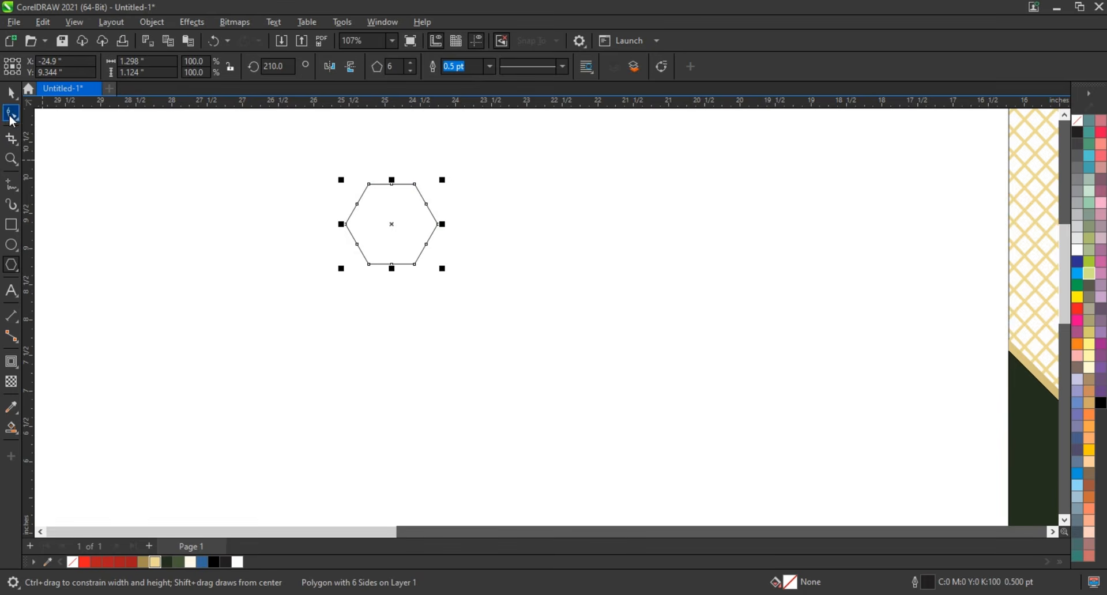
- Stretch the hexagon's end nodes outward so it is about 2.66 in wide, and set its outline to 3.0 pt
click(11, 114)
drag(390, 170, 513, 264)
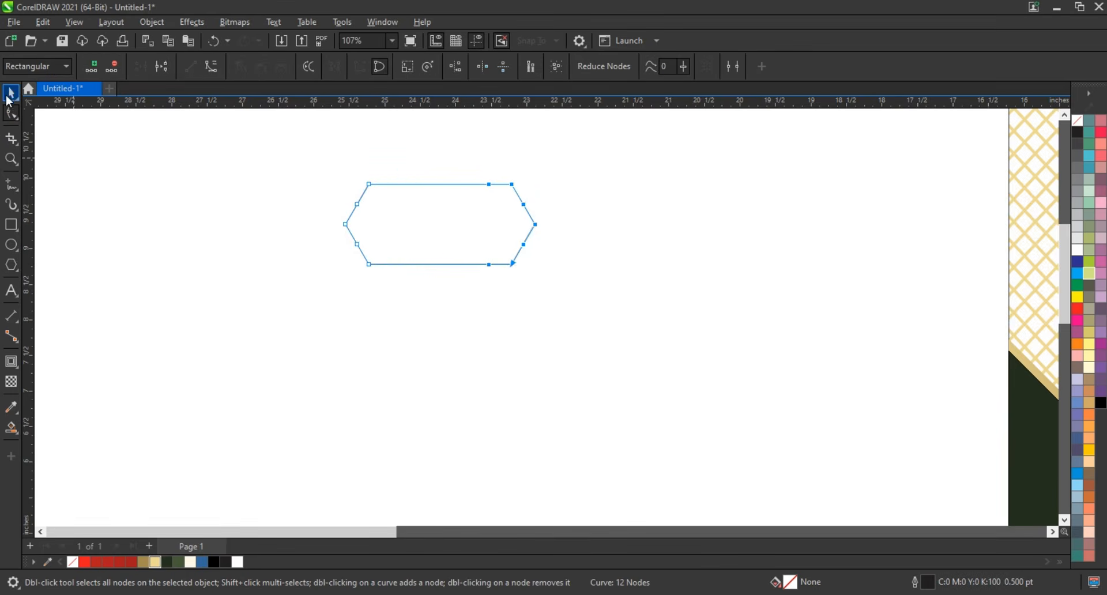
click(11, 92)
click(434, 66)
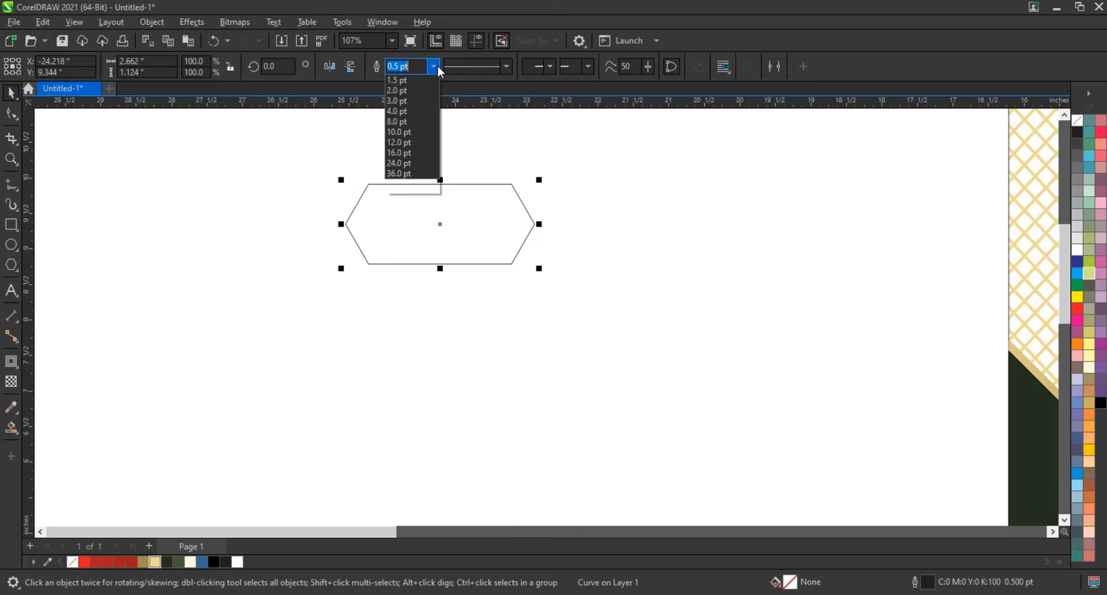
click(407, 157)
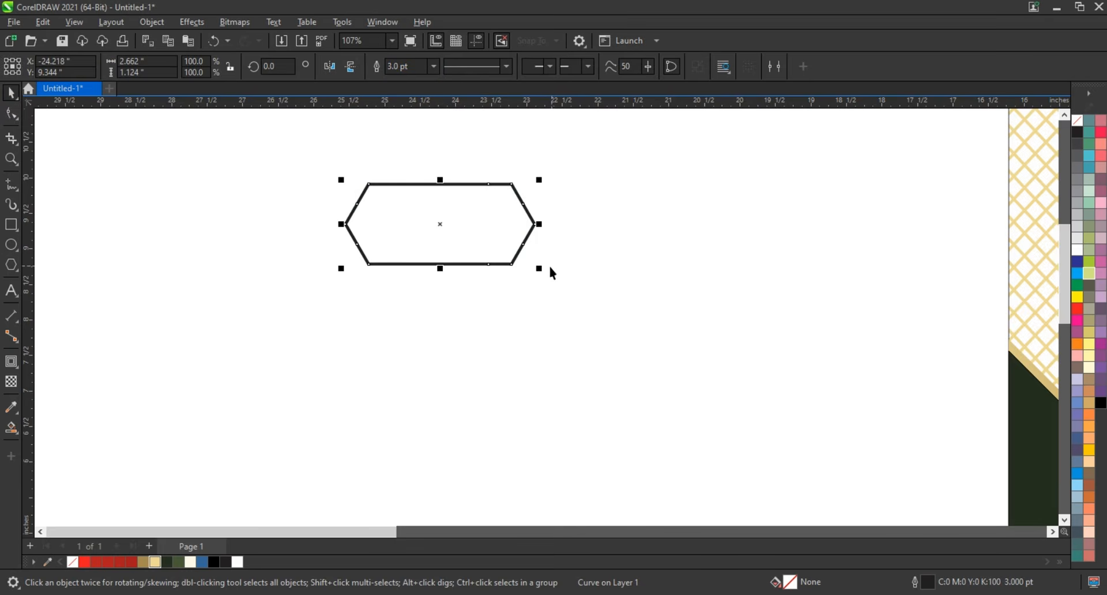
- Copy the elongated hexagon point to point beside itself and add a copy of the pair rotated 90 degrees to form a cross
drag(340, 231, 597, 231)
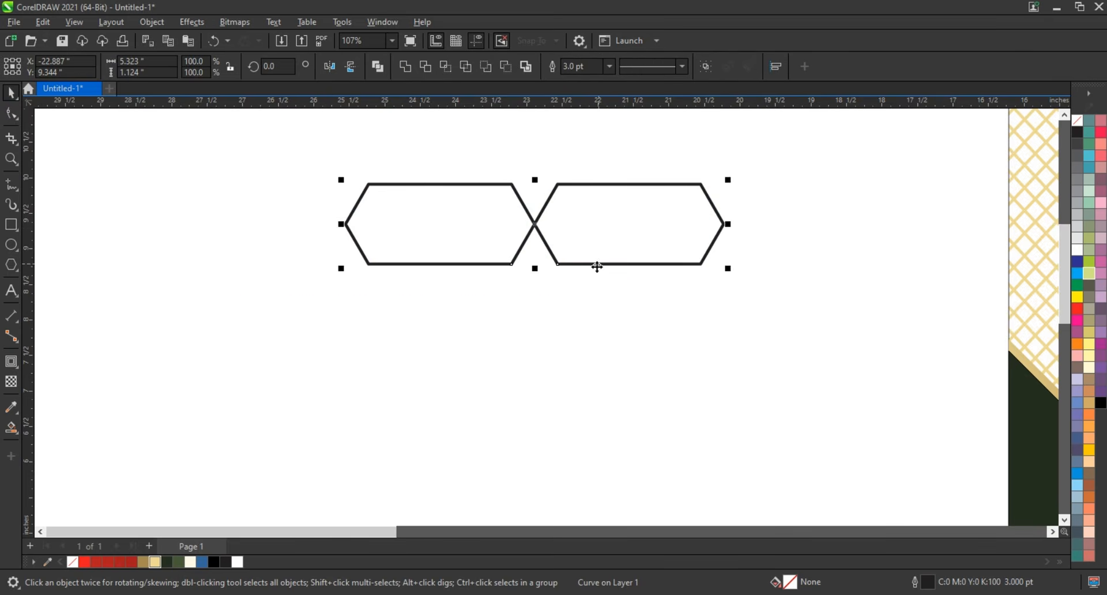
click(597, 264)
drag(735, 268, 515, 396)
click(394, 312)
scroll(436, 357, down, 2)
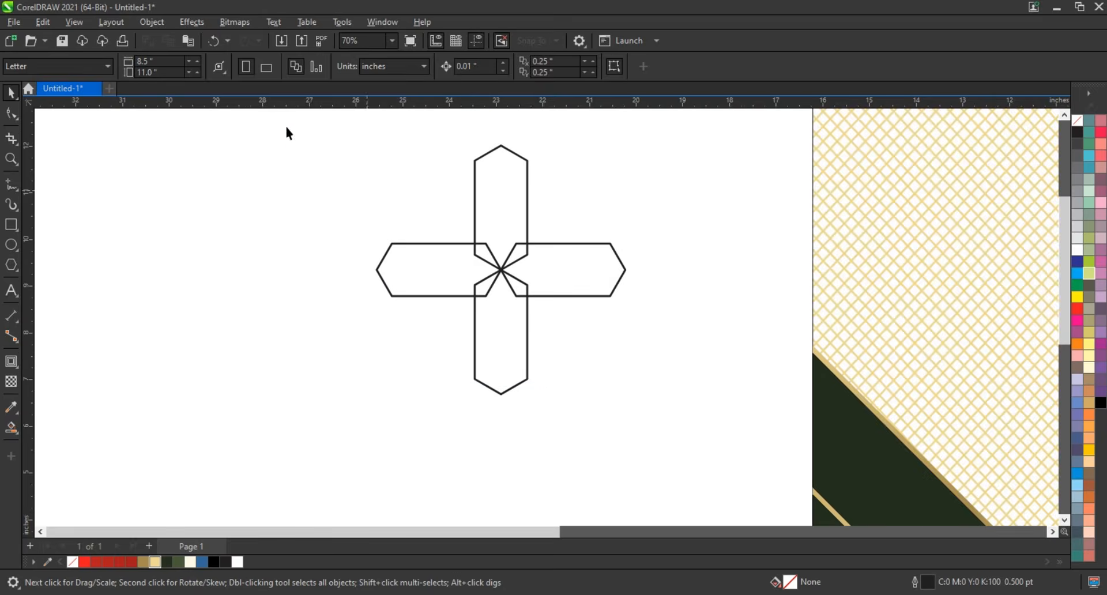
- Add a copy of the cross rotated 45 degrees to form an eight-petal flower, and combine all petals into one curve
drag(623, 380, 648, 279)
click(527, 321)
click(676, 287)
drag(659, 145, 347, 420)
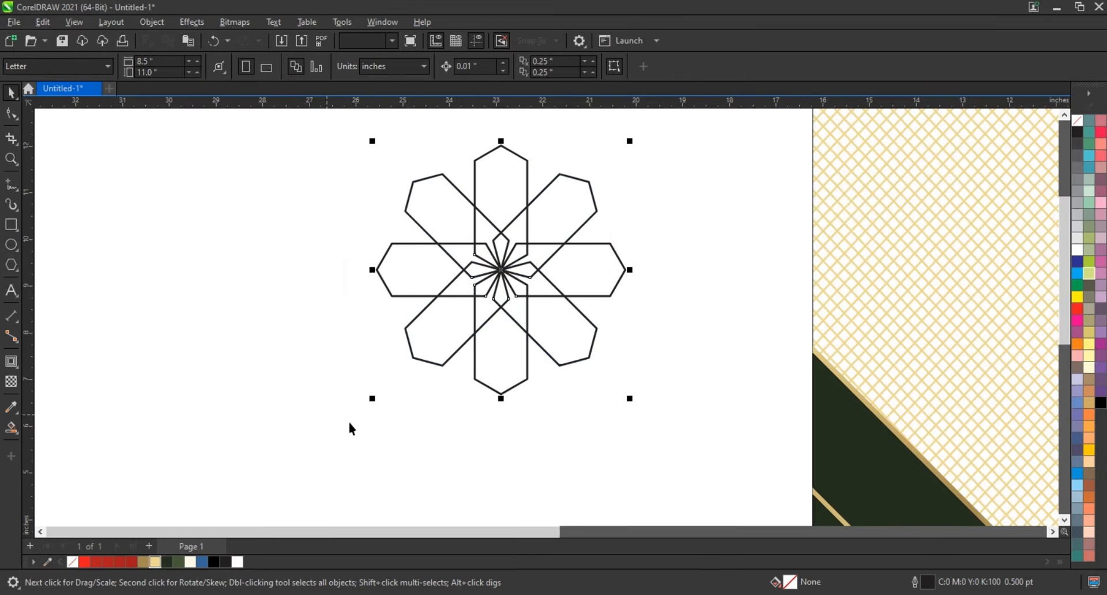
click(379, 68)
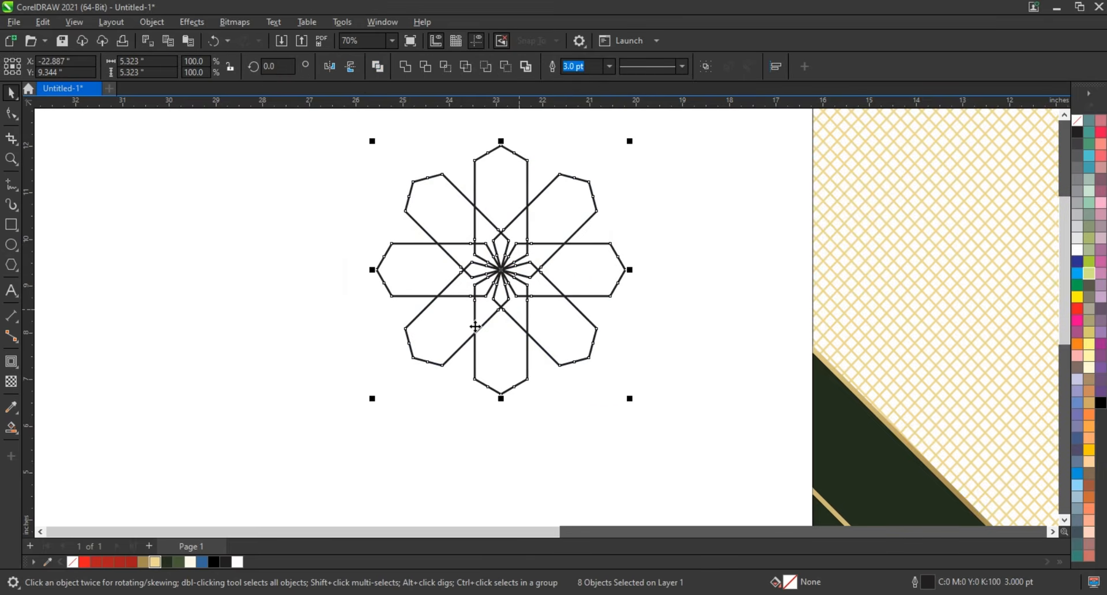
- Copy the flower tip to tip beside itself and repeat the duplication to build a horizontal row of 19 flowers
scroll(462, 326, down, 1)
drag(548, 299, 399, 308)
right_click(399, 308)
scroll(437, 343, down, 2)
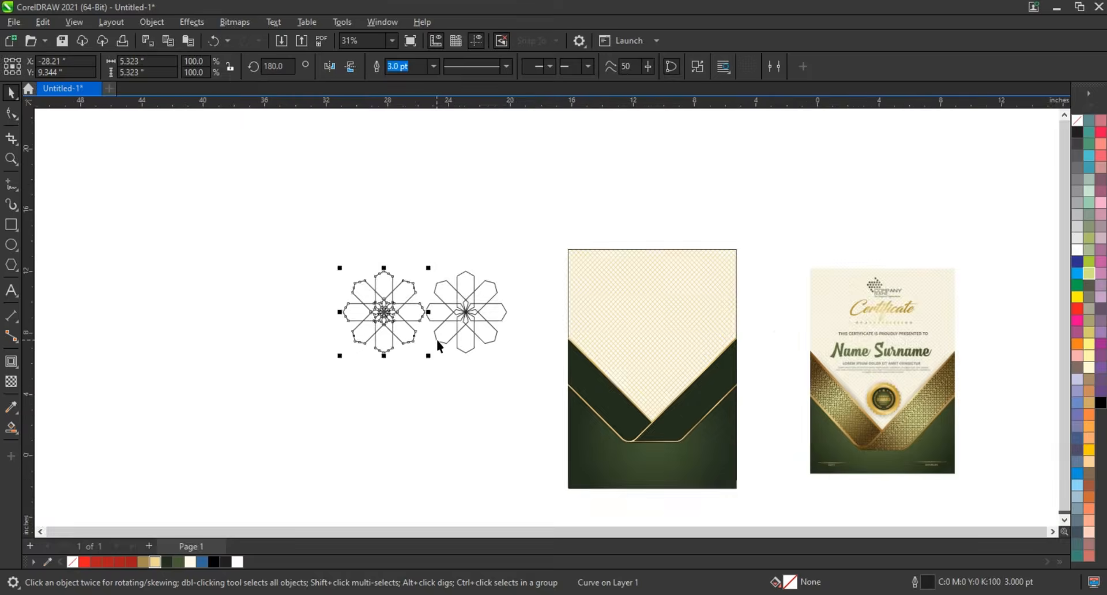
key(ctrl+r)
key(ctrl+r)
key(ctrl+r)
key(ctrl+r)
scroll(437, 346, down, 2)
key(ctrl+r)
key(ctrl+r)
key(ctrl+r)
key(ctrl+r)
key(ctrl+r)
key(ctrl+r)
key(ctrl+r)
key(ctrl+r)
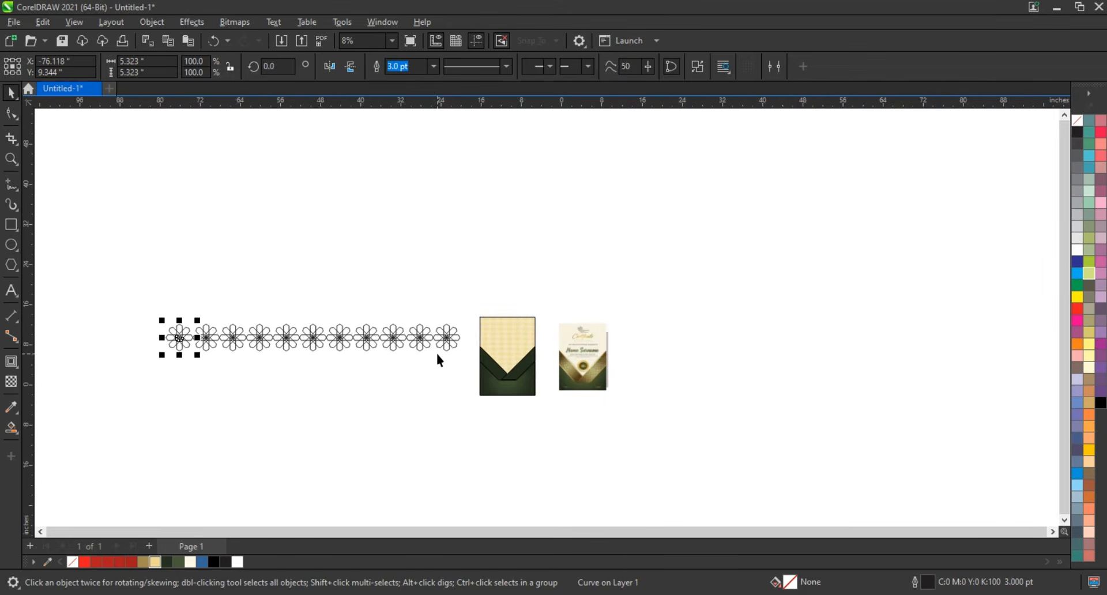
key(ctrl+r)
key(ctrl+r)
key(ctrl+r)
key(ctrl+r)
key(ctrl+r)
- Combine the row of flowers into a single curve and scale it down to about 43.6%
drag(105, 310, 455, 373)
key(shift+F2)
click(383, 75)
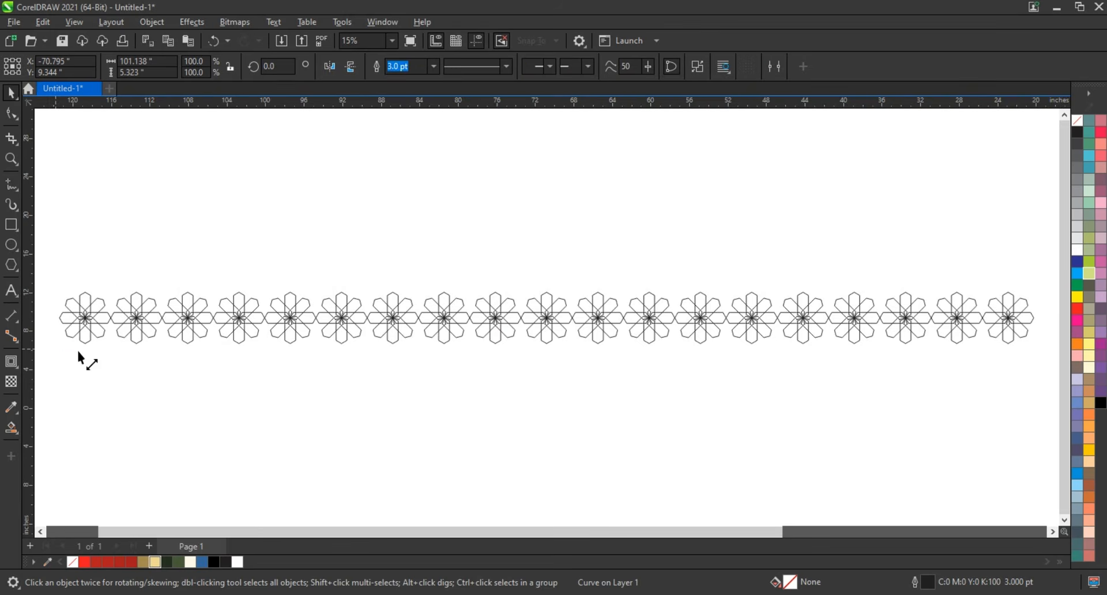
drag(56, 348, 334, 311)
key(shift+F2)
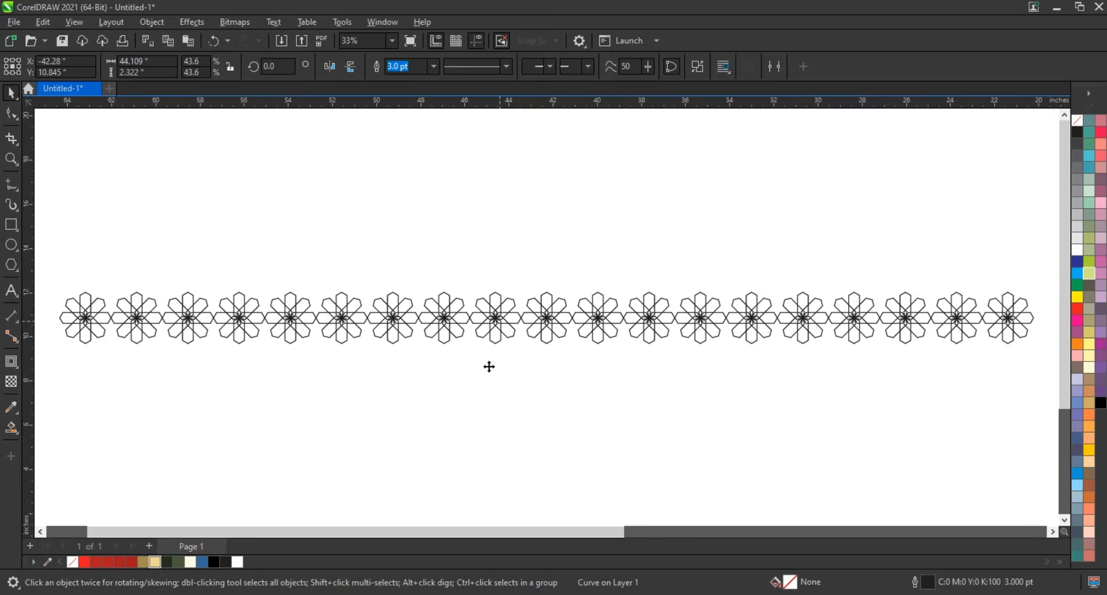
- Copy the row below itself offset by half a flower, and duplicate that pair downward twice to make six staggered rows
drag(501, 321, 476, 366)
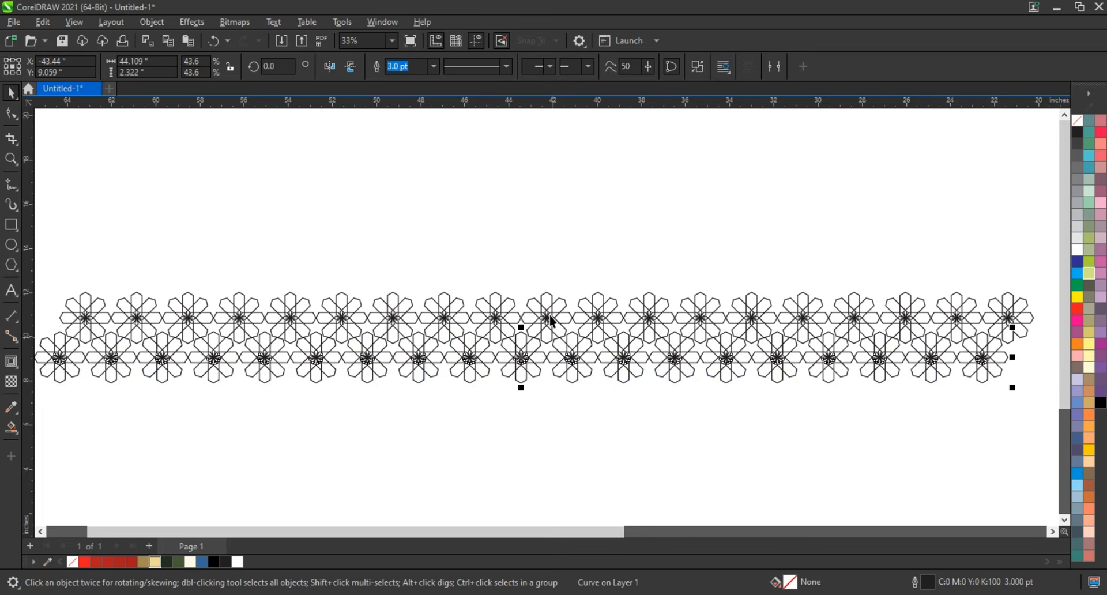
shift+click(548, 315)
drag(520, 364, 521, 441)
scroll(494, 366, down, 1)
scroll(494, 366, down, 1)
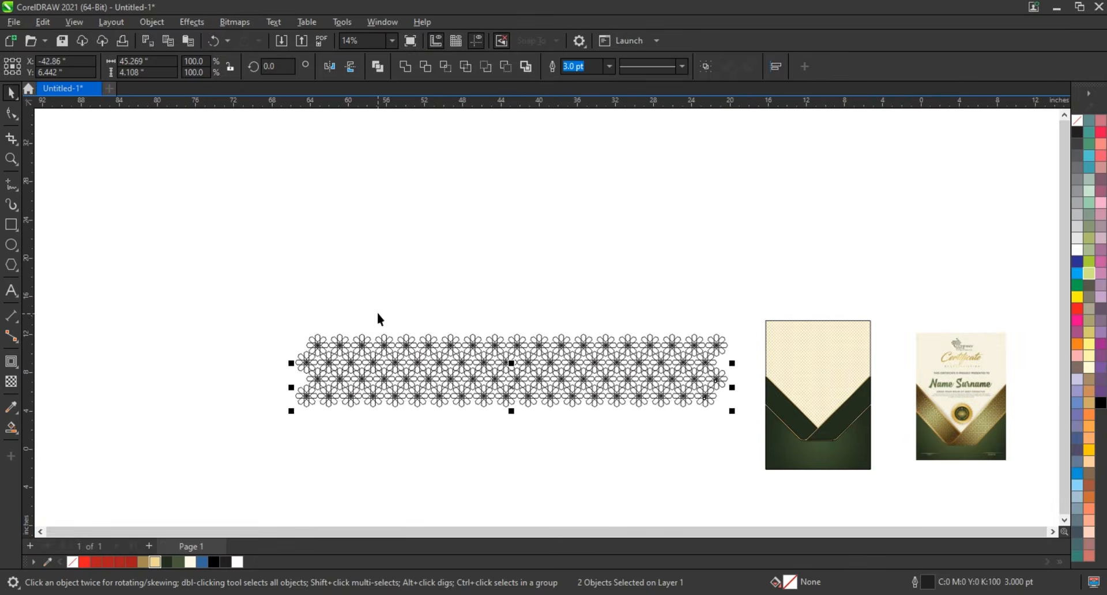
key(ctrl+r)
- Combine the six flower rows into one curve and scale it to about 30.3%
drag(255, 315, 735, 472)
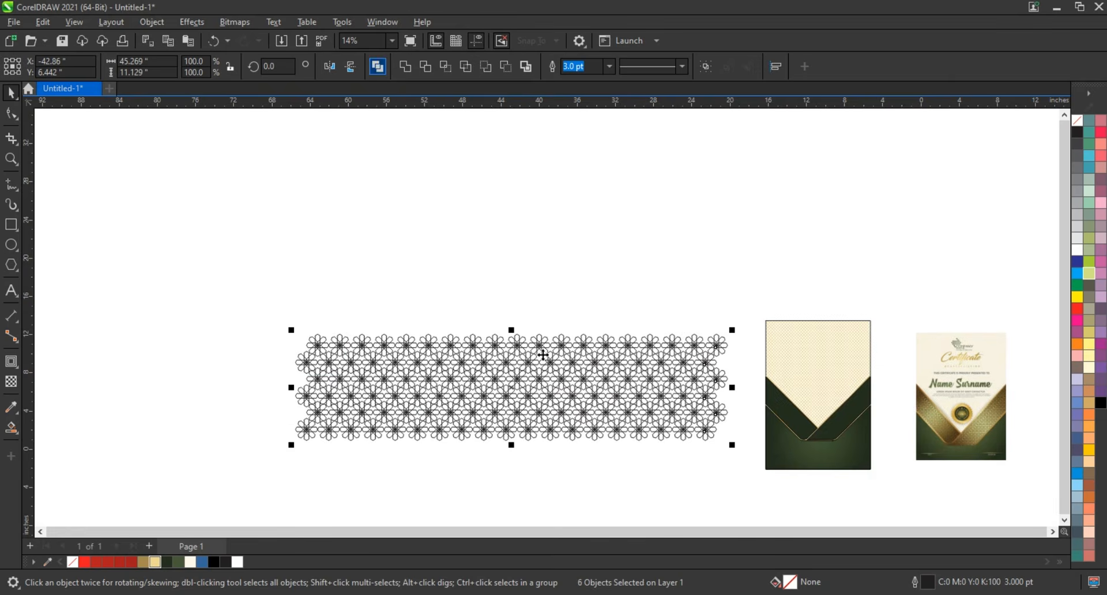
key(ctrl+l)
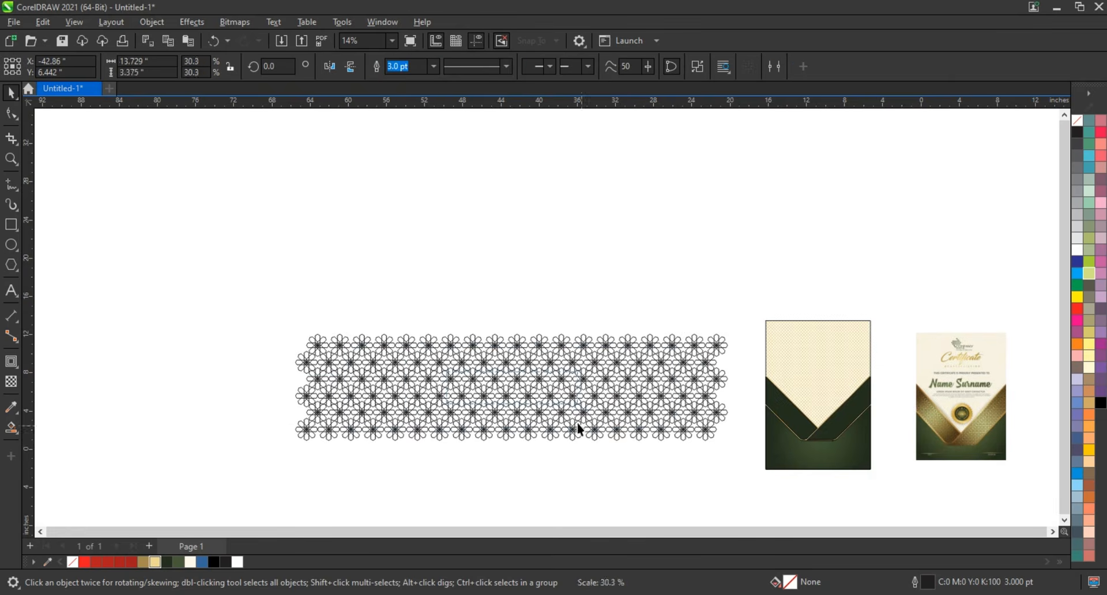
- Set the flower pattern's outline to 1.5 pt and convert the outline to a filled object
key(shift+F2)
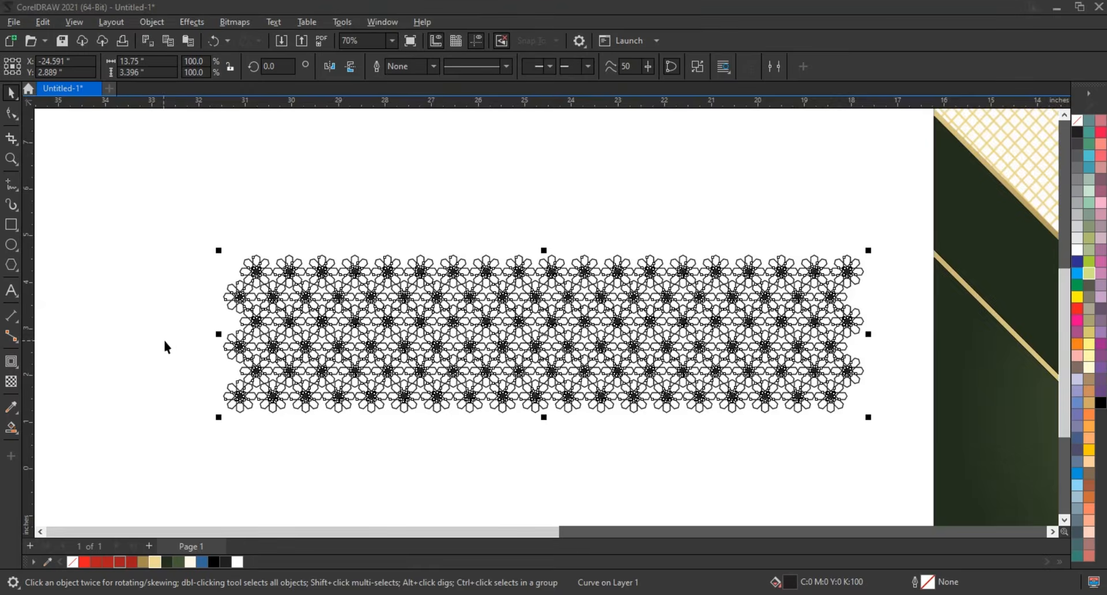
scroll(173, 341, down, 1)
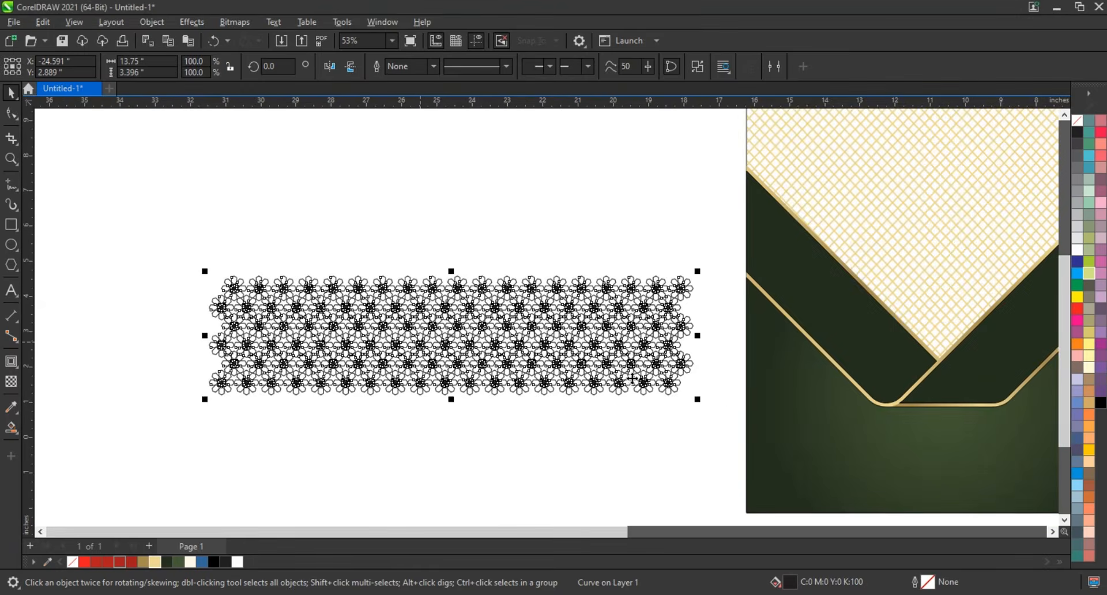
- Rotate the flower pattern to 315 degrees and move it over the certificate's left diagonal band
click(656, 364)
drag(698, 400, 552, 484)
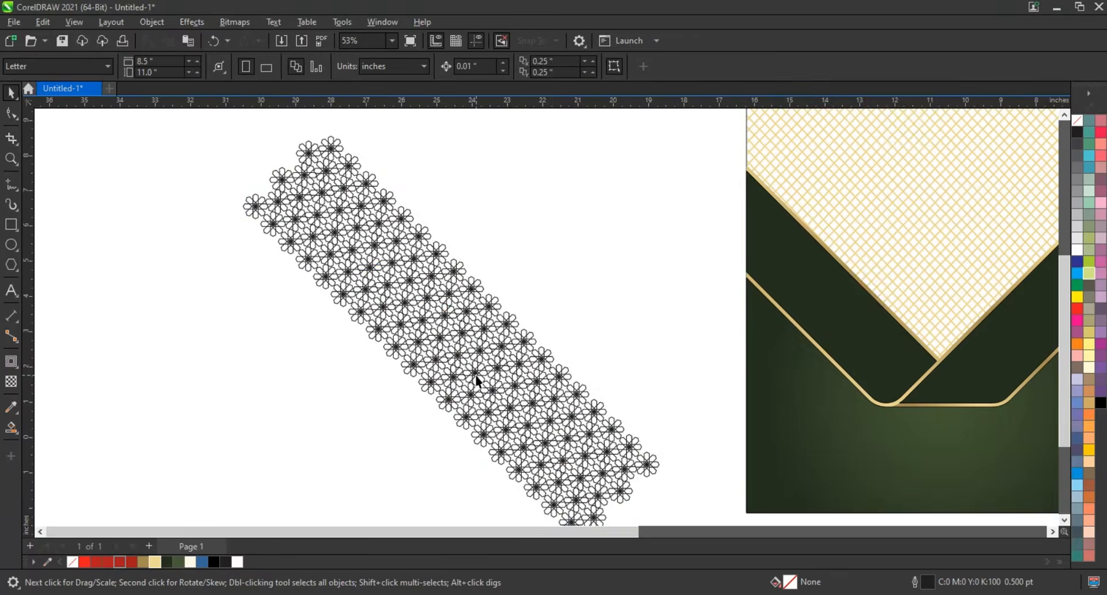
drag(475, 375, 836, 338)
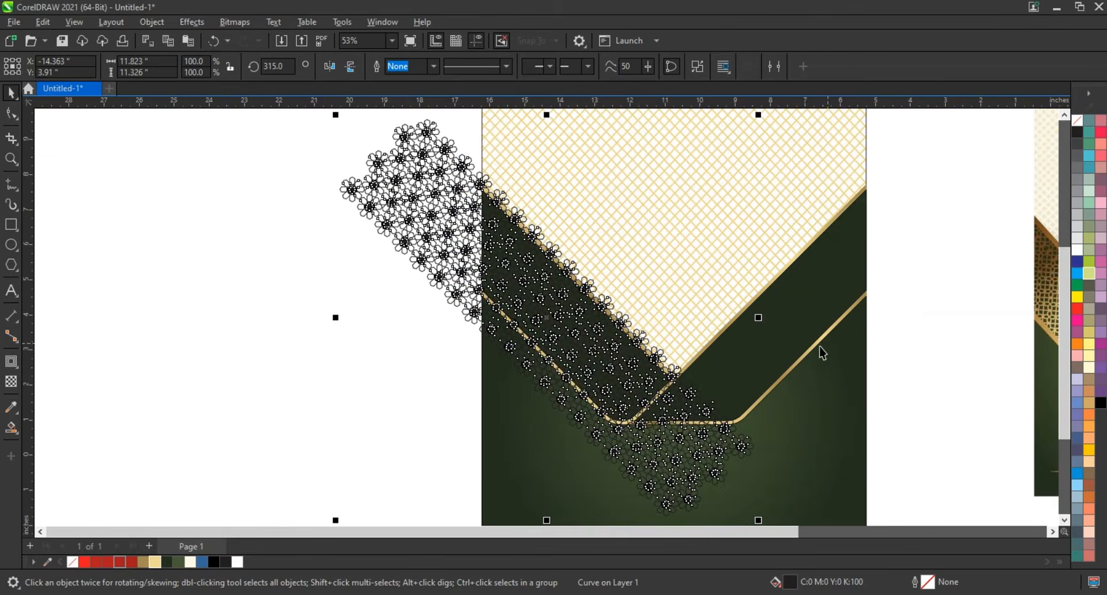
- Scale the flower pattern to about 43.3% and copy the gold fountain fill from the band's edge onto it
drag(758, 520, 638, 407)
key(z)
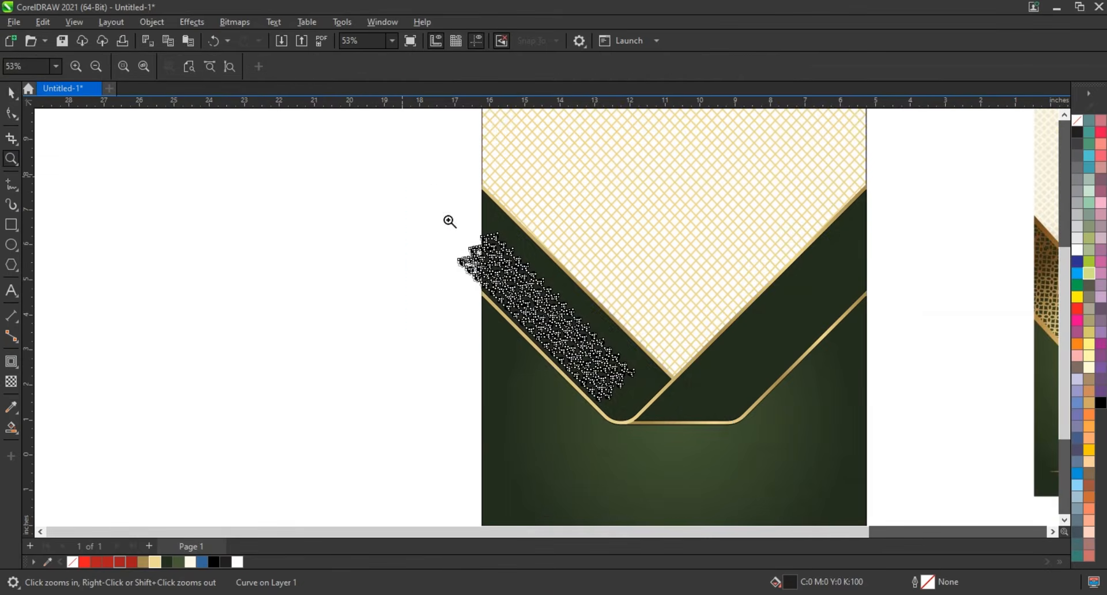
drag(405, 178, 928, 444)
key(space)
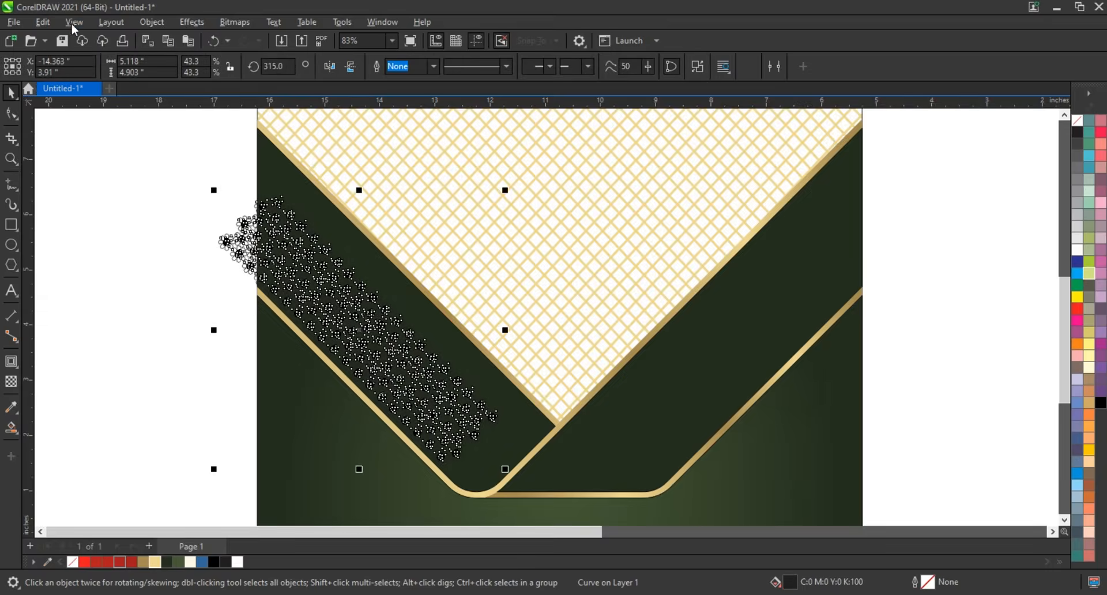
click(44, 22)
click(69, 116)
click(574, 324)
click(455, 324)
- Enlarge the gold pattern to about 79.4% to cover the left band, and place a mirrored copy over the right band
drag(505, 190, 564, 140)
scroll(468, 354, down, 2)
drag(554, 489, 586, 483)
scroll(586, 483, down, 1)
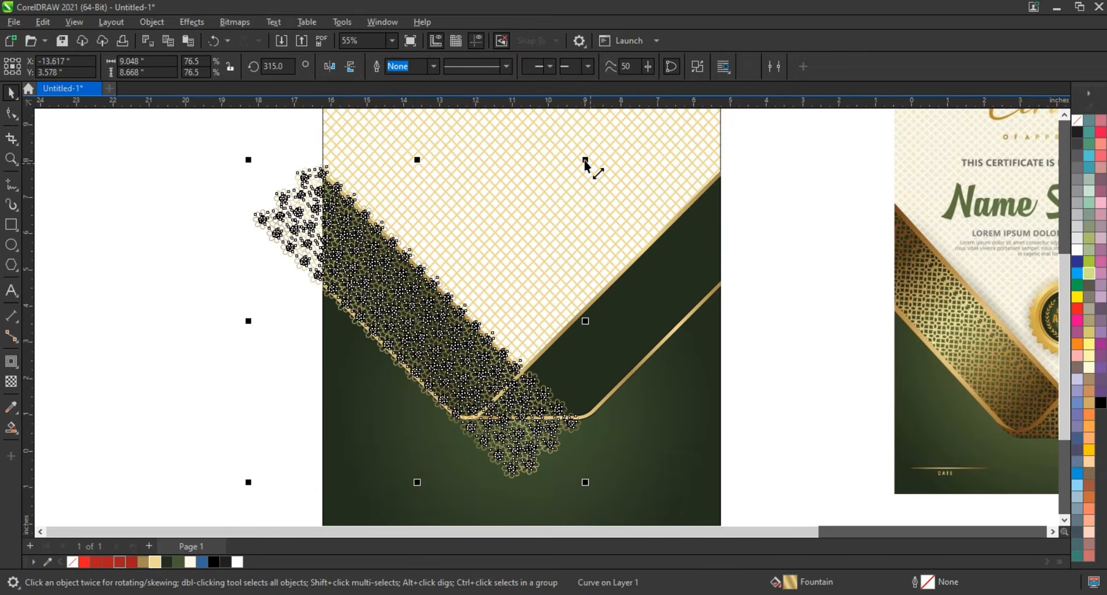
drag(585, 159, 591, 152)
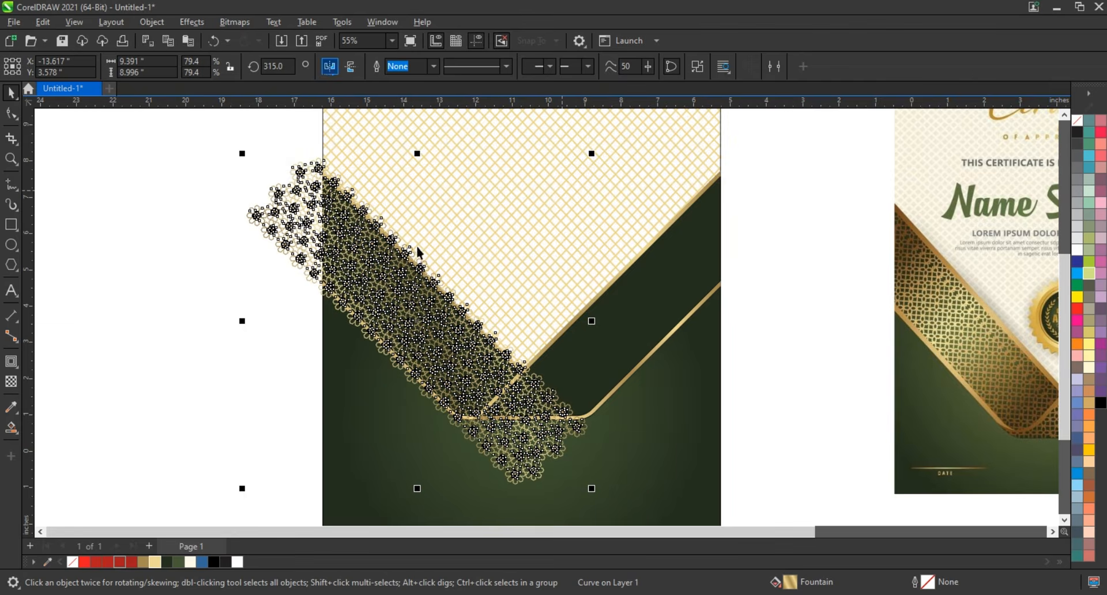
drag(456, 262, 656, 262)
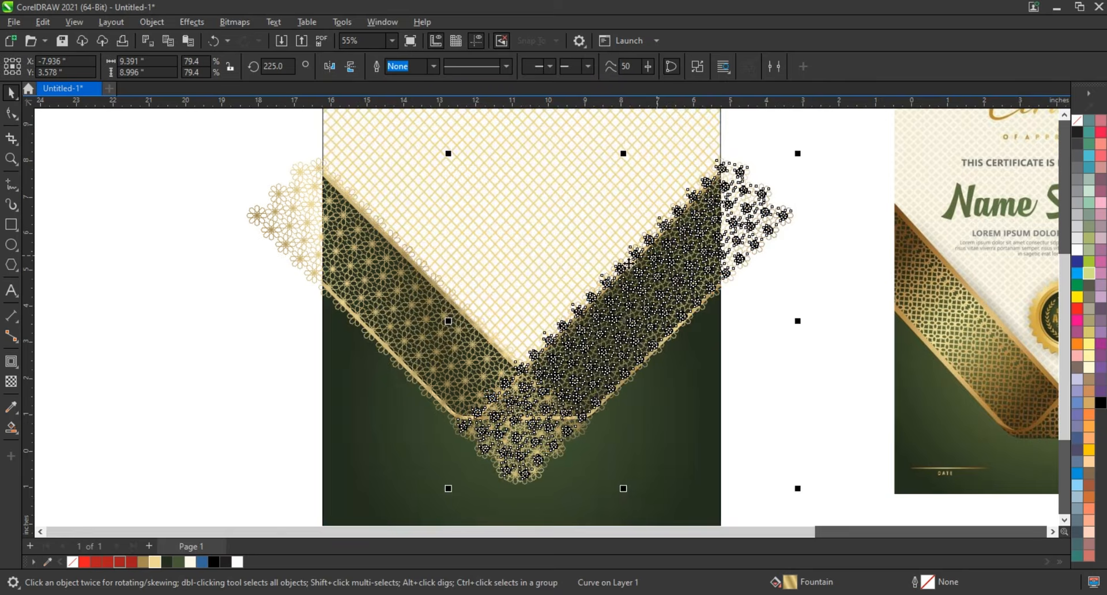
- Clip the left gold flower pattern inside the left diagonal band
click(313, 237)
key(shift+Page_Down)
key(ctrl+1)
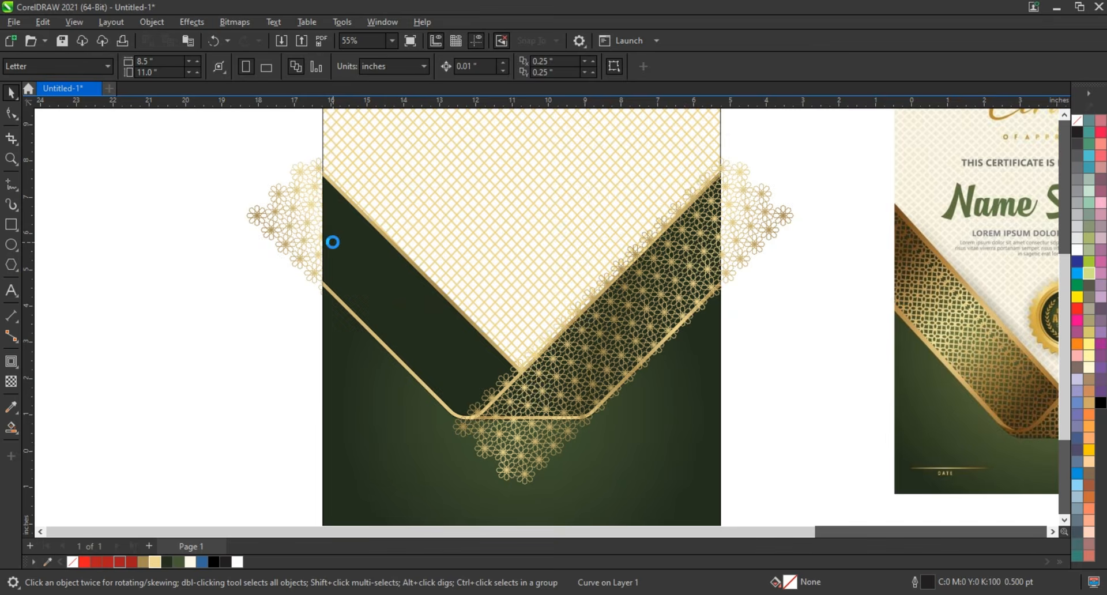
click(247, 262)
- Clip the mirrored gold flower pattern inside the right diagonal band
click(755, 230)
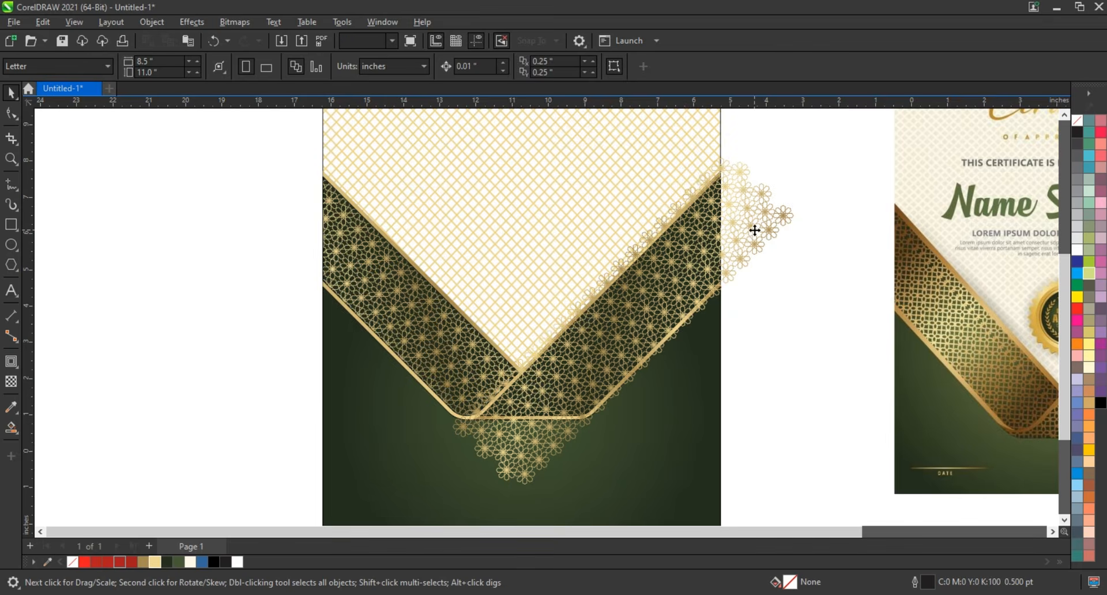
key(shift+Page_Down)
key(ctrl+1)
click(704, 268)
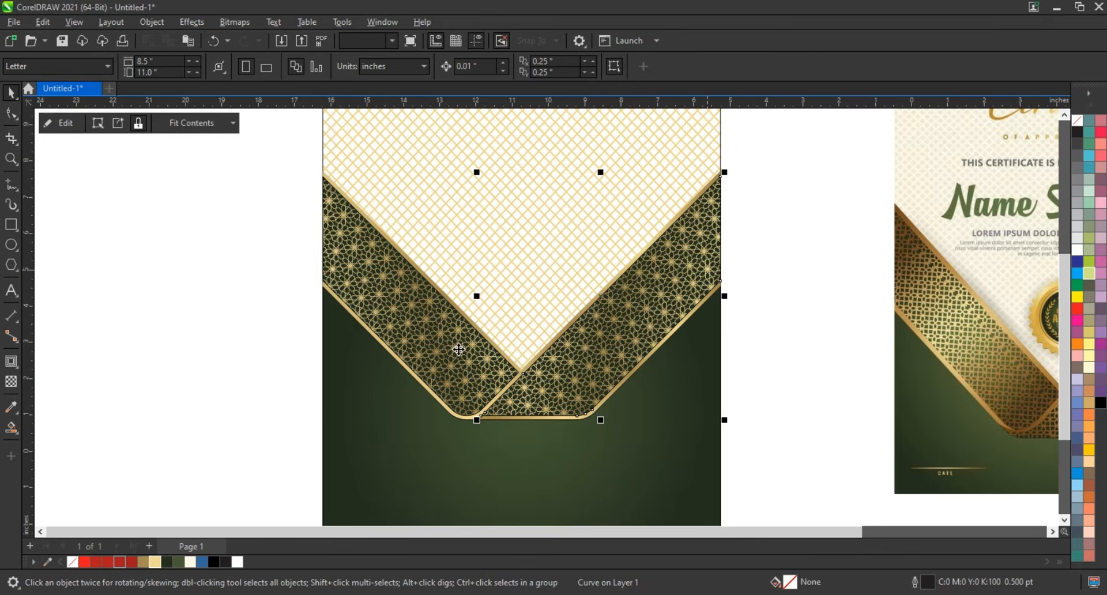
- Remove the outlines from all objects making up the two diagonal gold-patterned bands
click(312, 375)
scroll(313, 377, down, 2)
drag(249, 240, 579, 453)
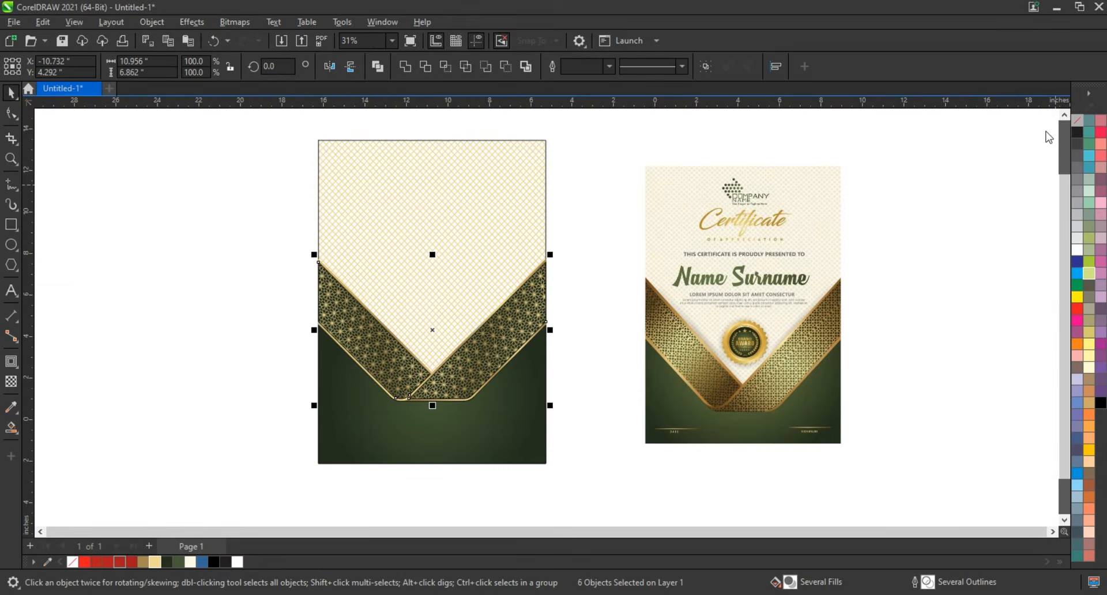
click(1048, 133)
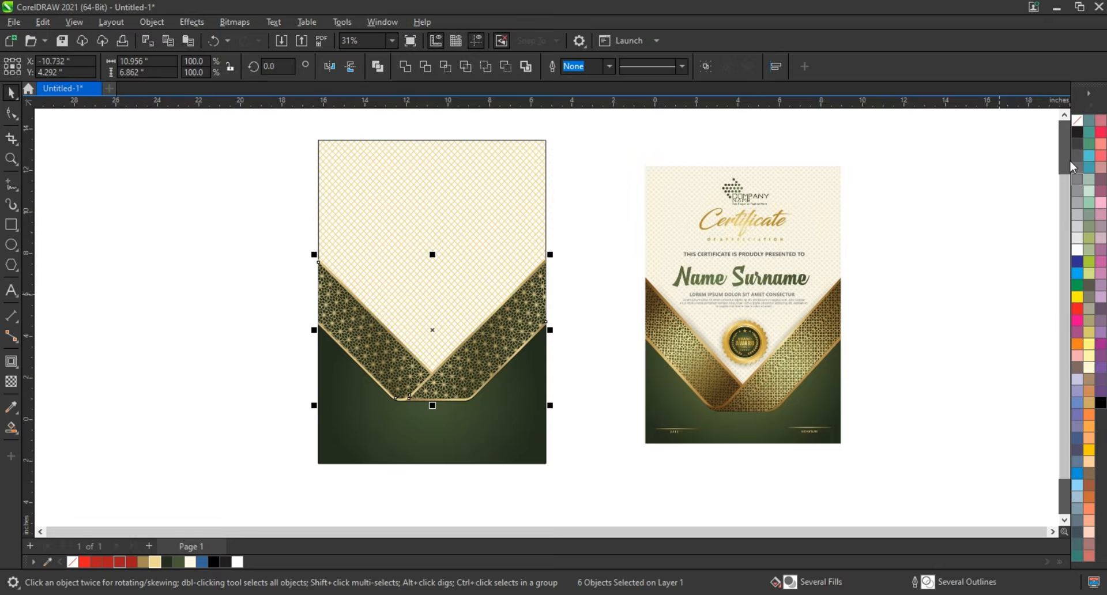
right_click(1077, 122)
click(1025, 133)
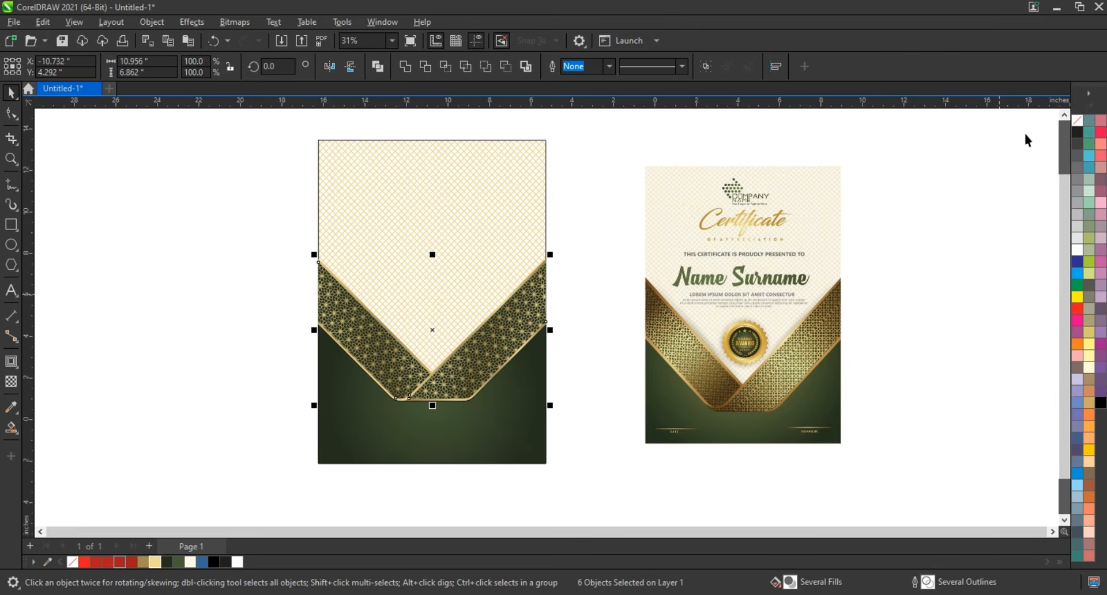
- Remove the black 0.5 pt outline from the dark green shape below the diagonal bands
click(597, 459)
click(502, 420)
key(shift+F2)
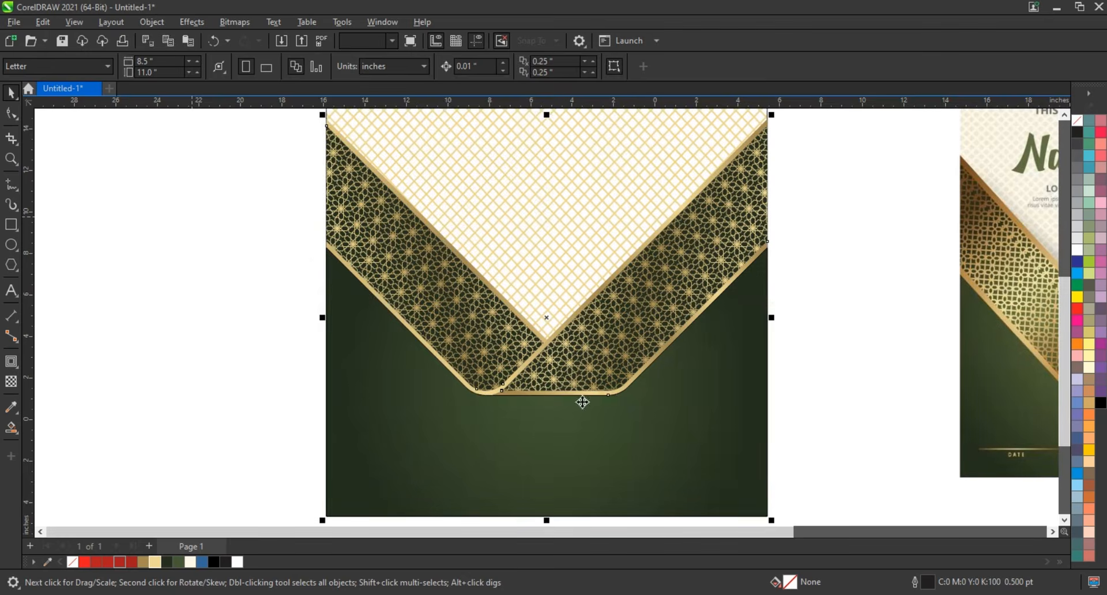
key(Escape)
click(575, 395)
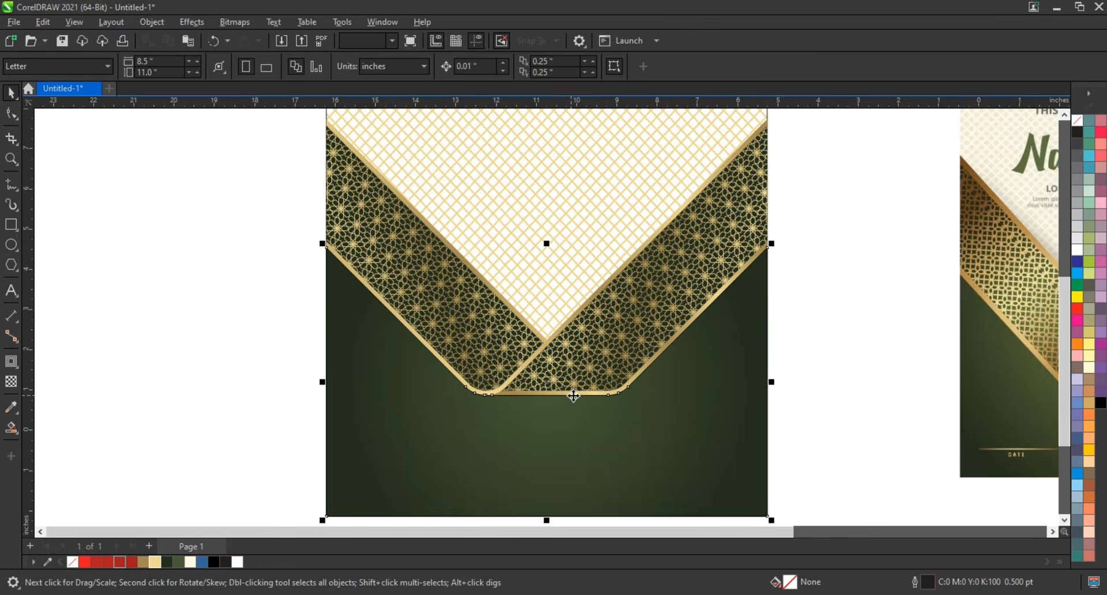
right_click(1076, 123)
click(1049, 134)
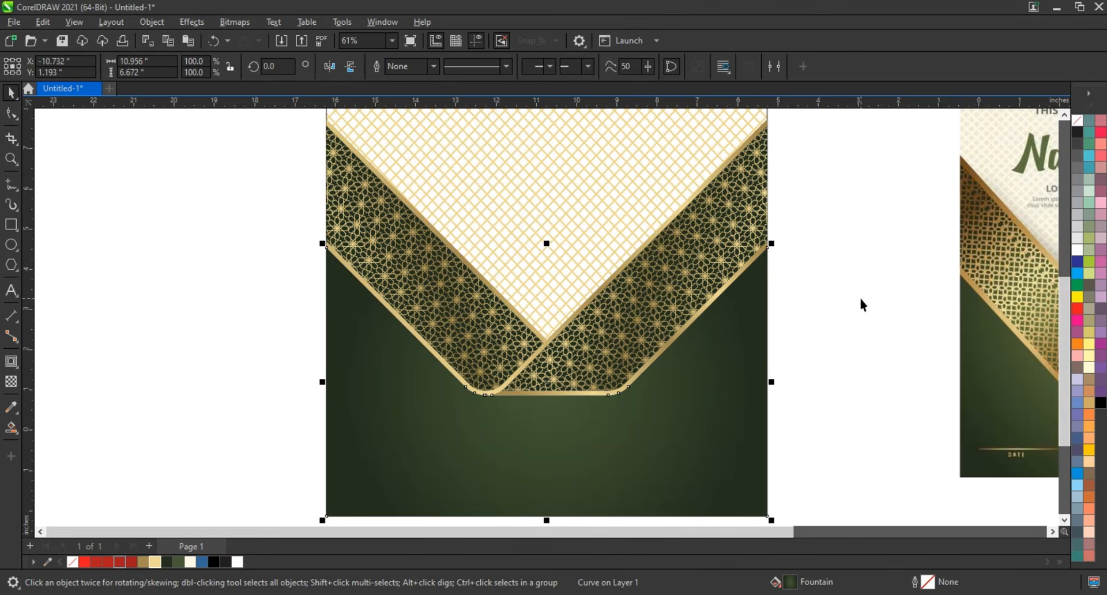
click(863, 305)
- Compare the decorated diagonal bands and background with the reference certificate, including in a full-screen preview
scroll(510, 368, down, 3)
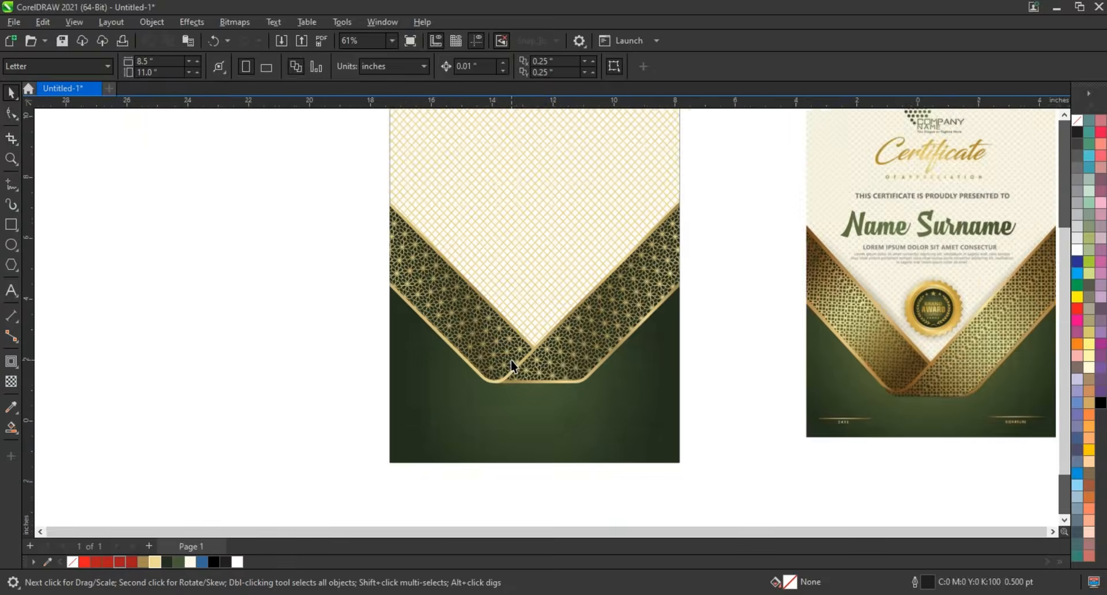
drag(957, 435, 957, 435)
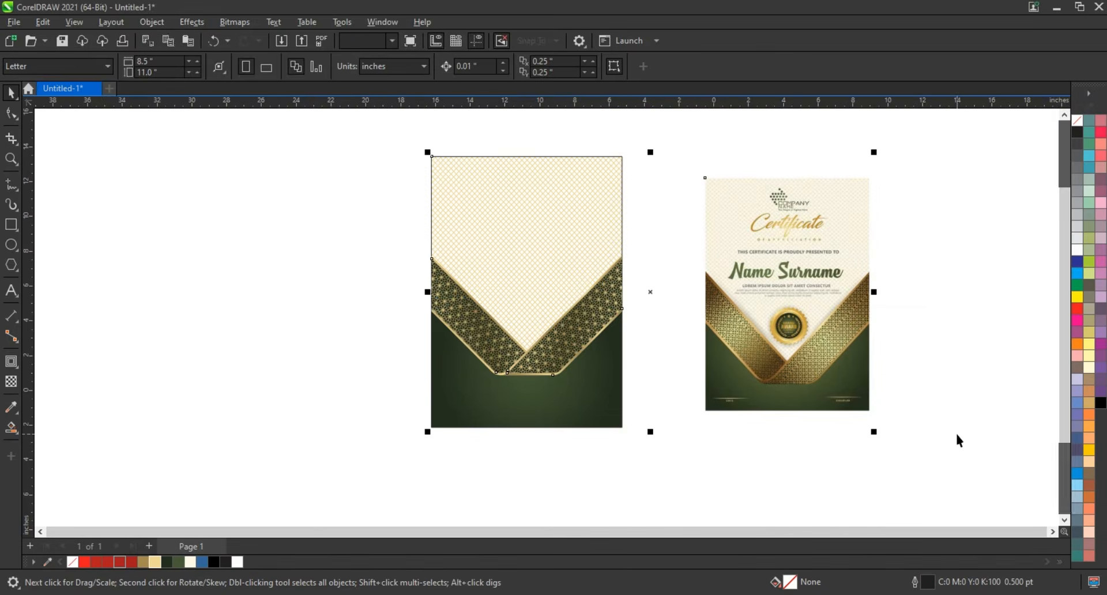
key(shift+F2)
click(990, 400)
click(11, 159)
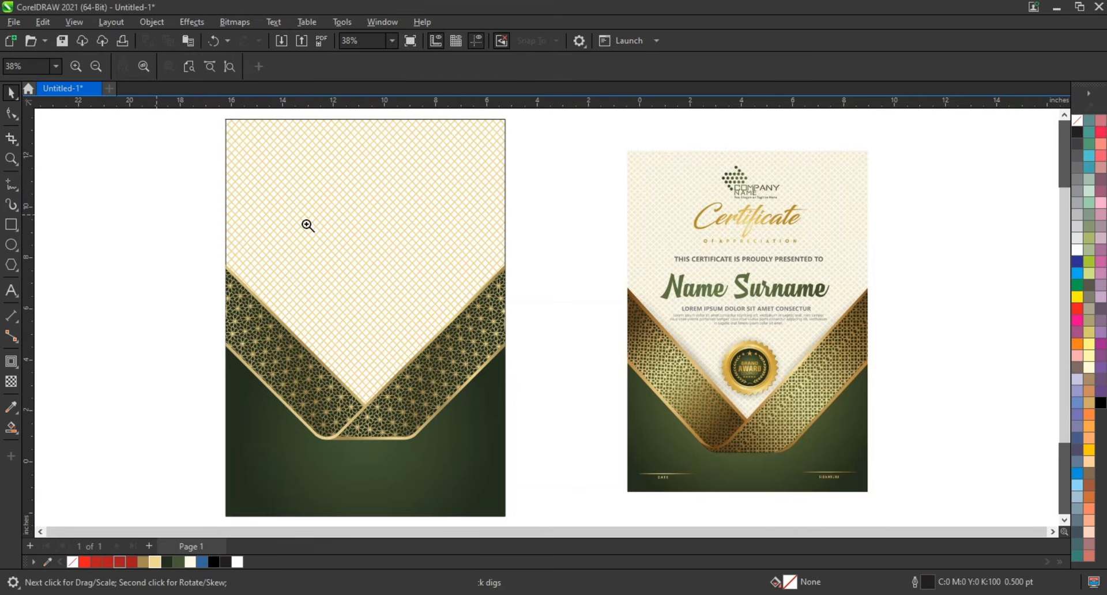
drag(227, 178, 896, 470)
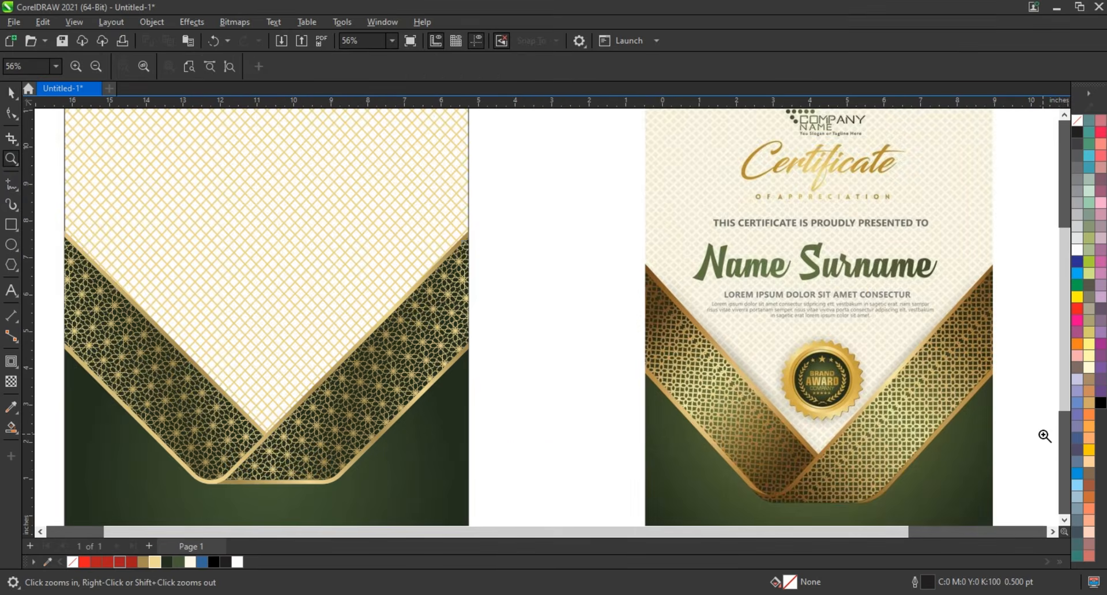
key(F9)
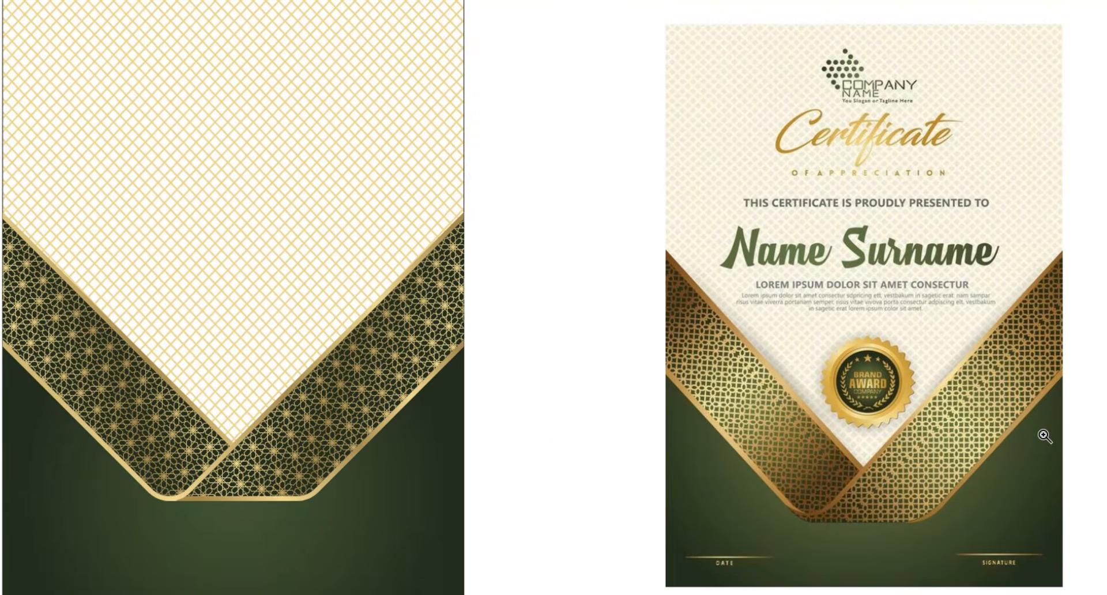